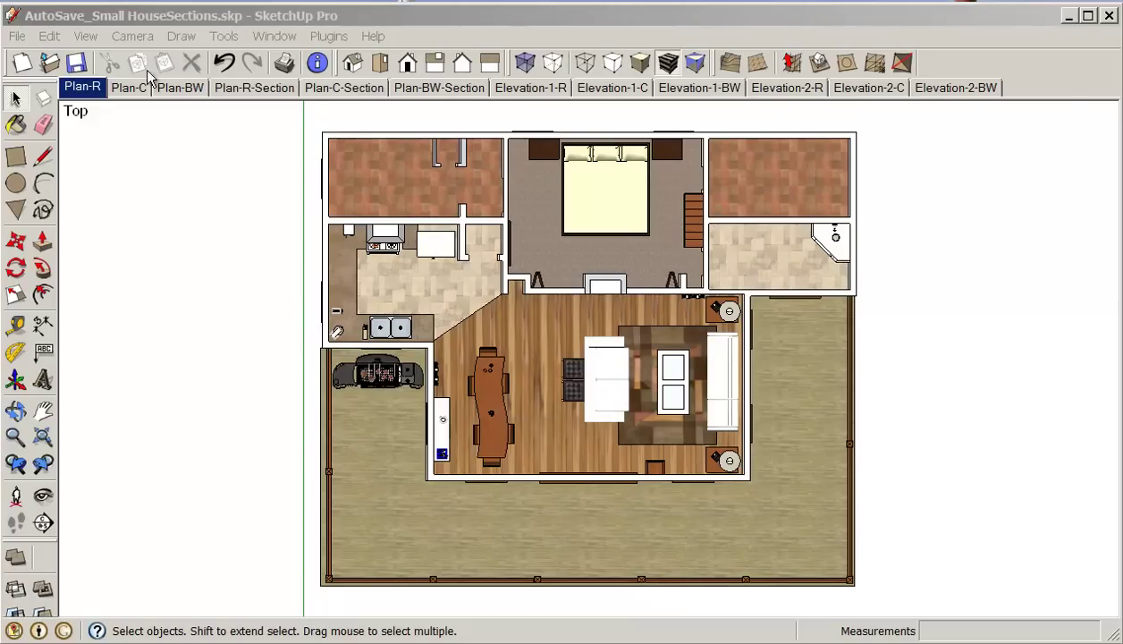
# Switch the house plan to Perspective and orbit to an angled overhead view of the living room and kitchen.
pyautogui.click(127, 38)
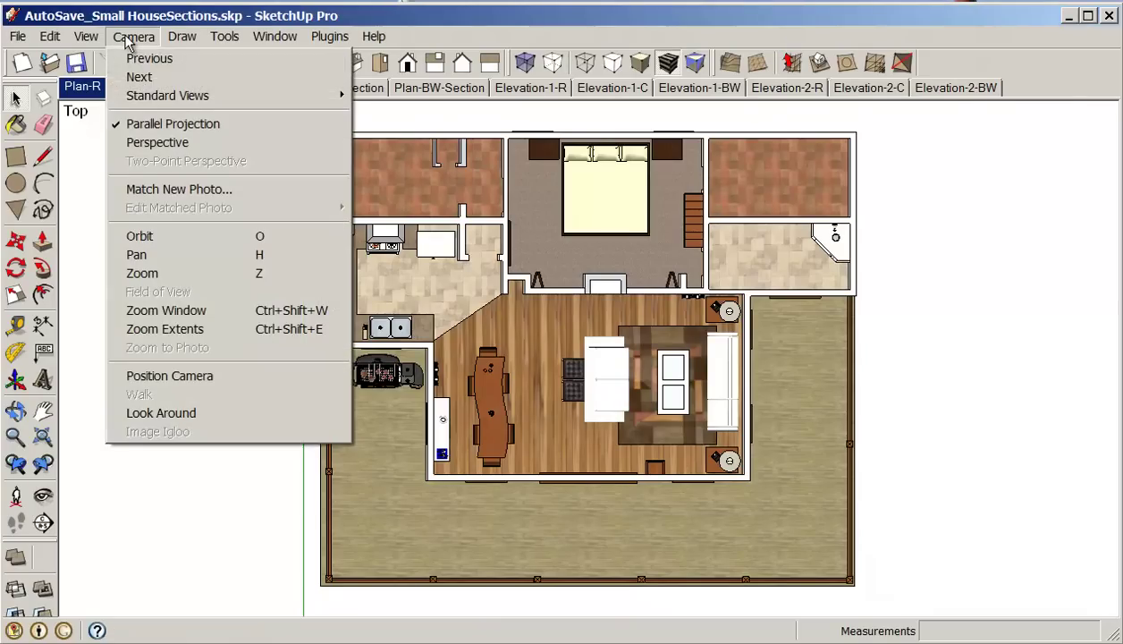
pyautogui.click(147, 145)
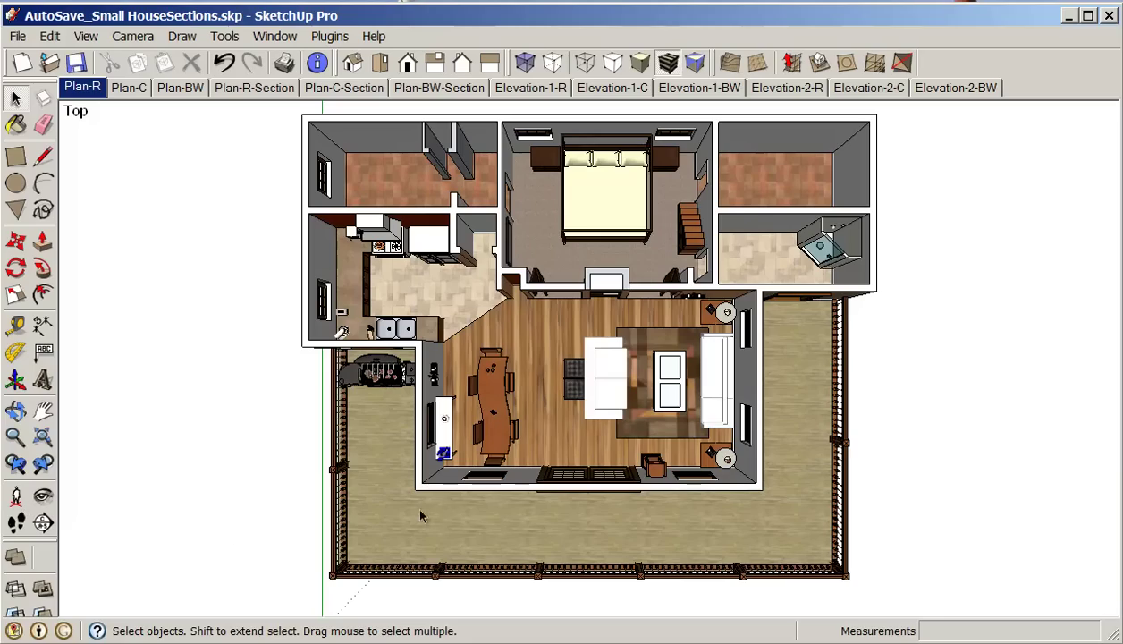
pyautogui.moveTo(715, 523); pyautogui.dragTo(863, 499, button='middle')
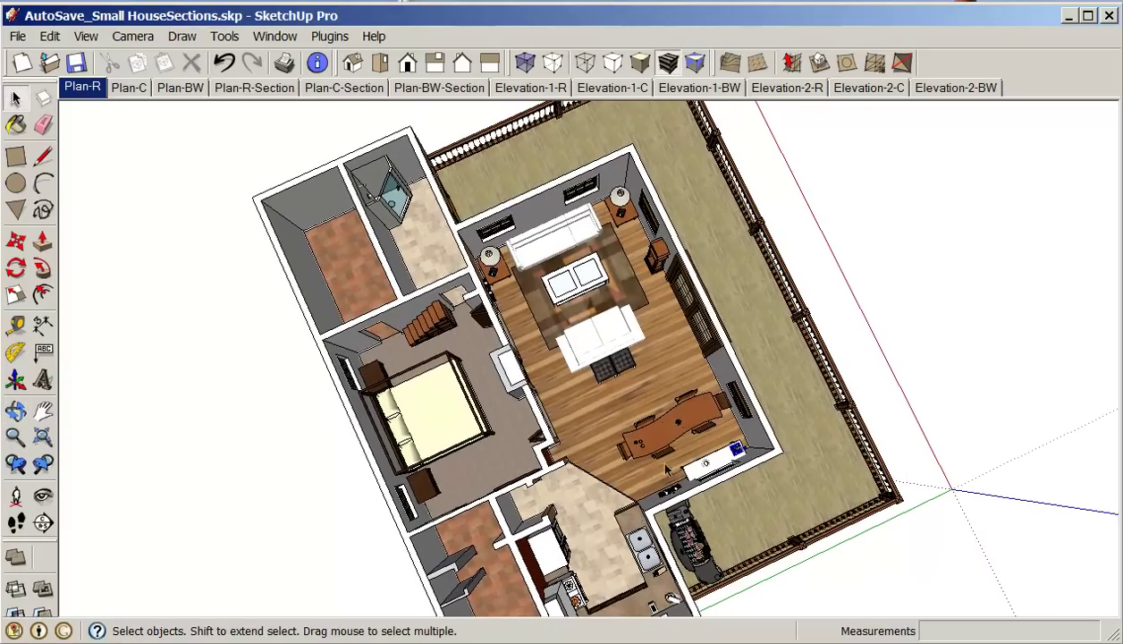
pyautogui.moveTo(653, 483); pyautogui.dragTo(623, 440, button='middle')
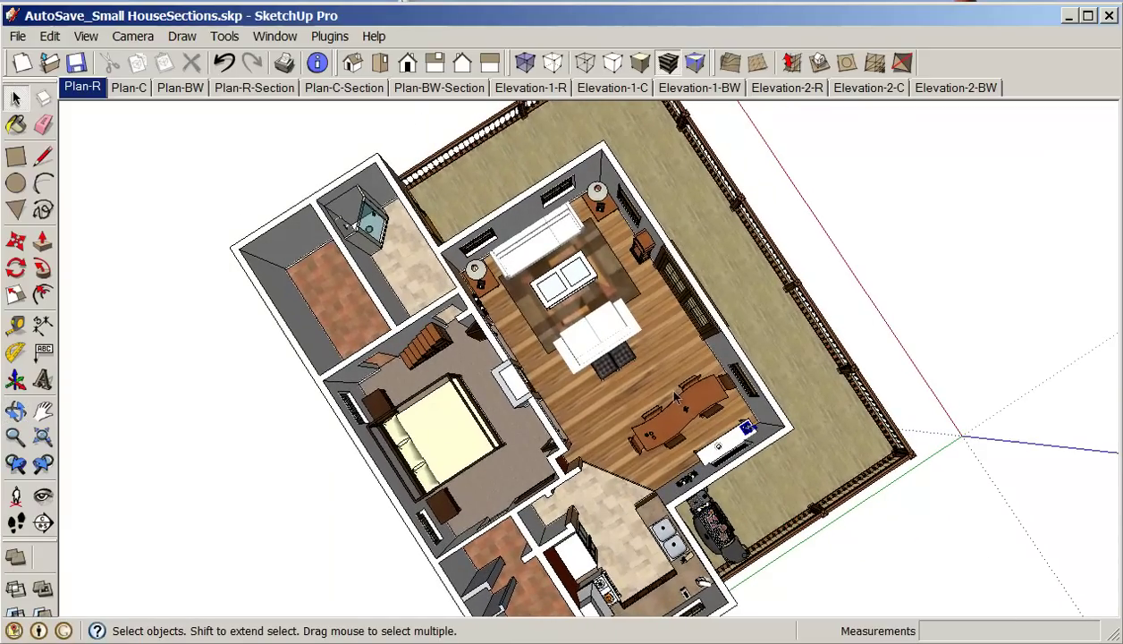
# Position the camera at the kitchen's edge and look around towards the living room's far corner and patio doors.
pyautogui.click(17, 499)
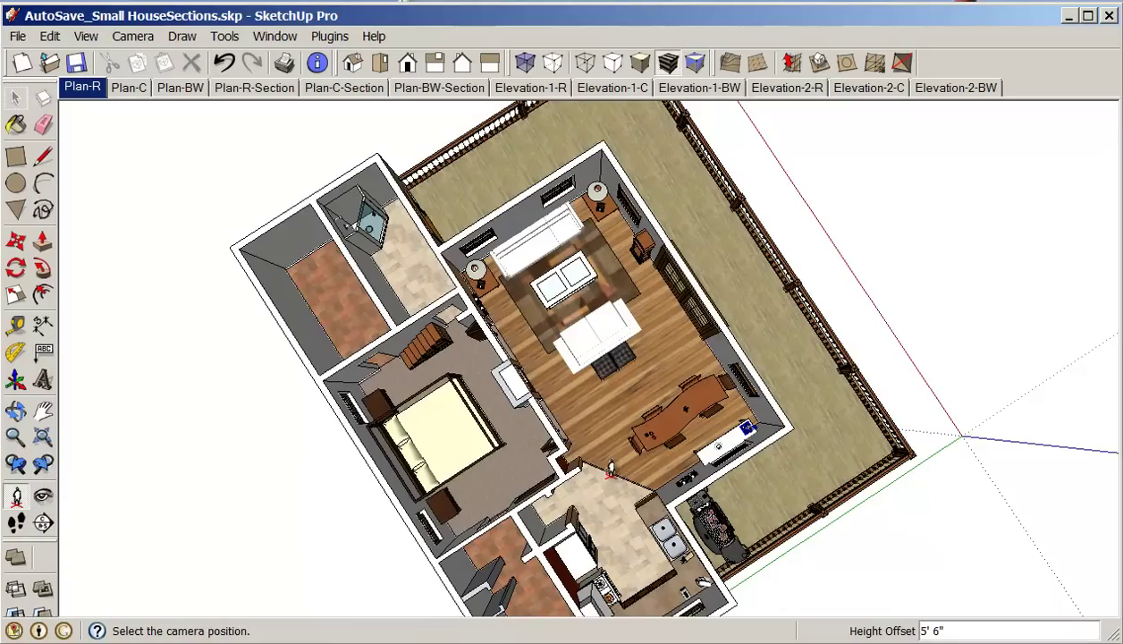
pyautogui.click(617, 474)
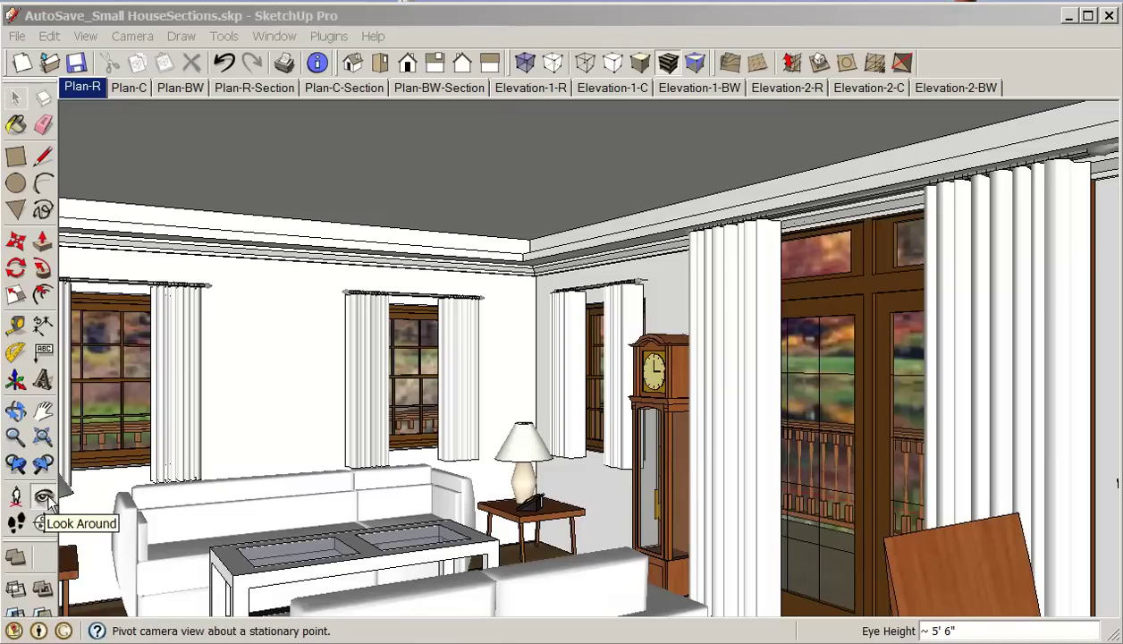
pyautogui.click(44, 497)
pyautogui.moveTo(572, 358); pyautogui.dragTo(505, 380)
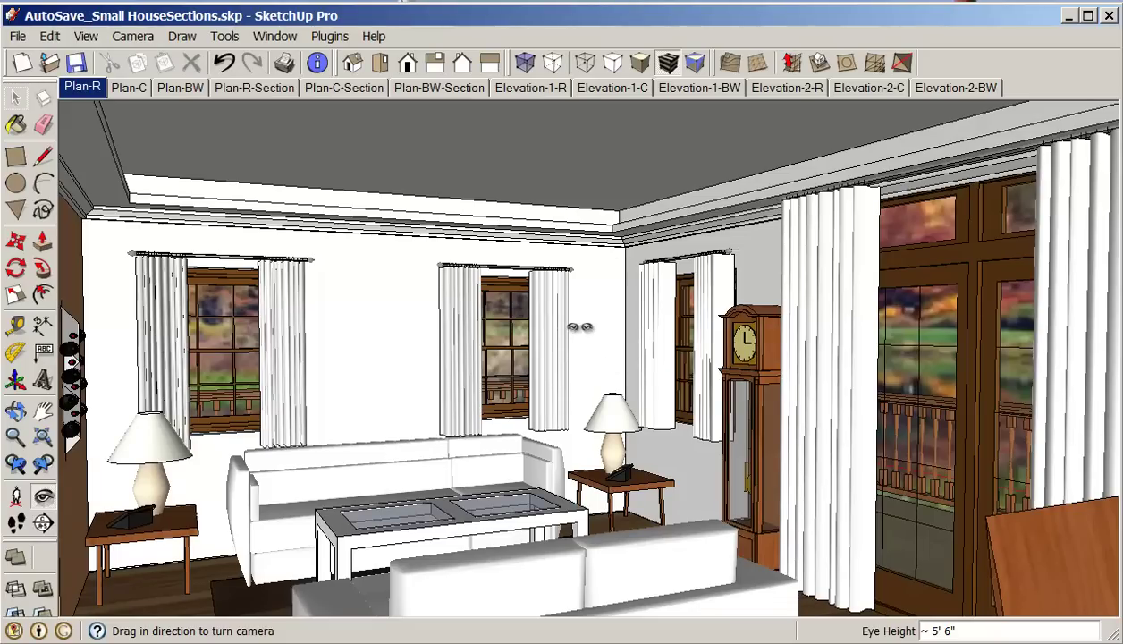
pyautogui.moveTo(598, 335); pyautogui.dragTo(618, 349)
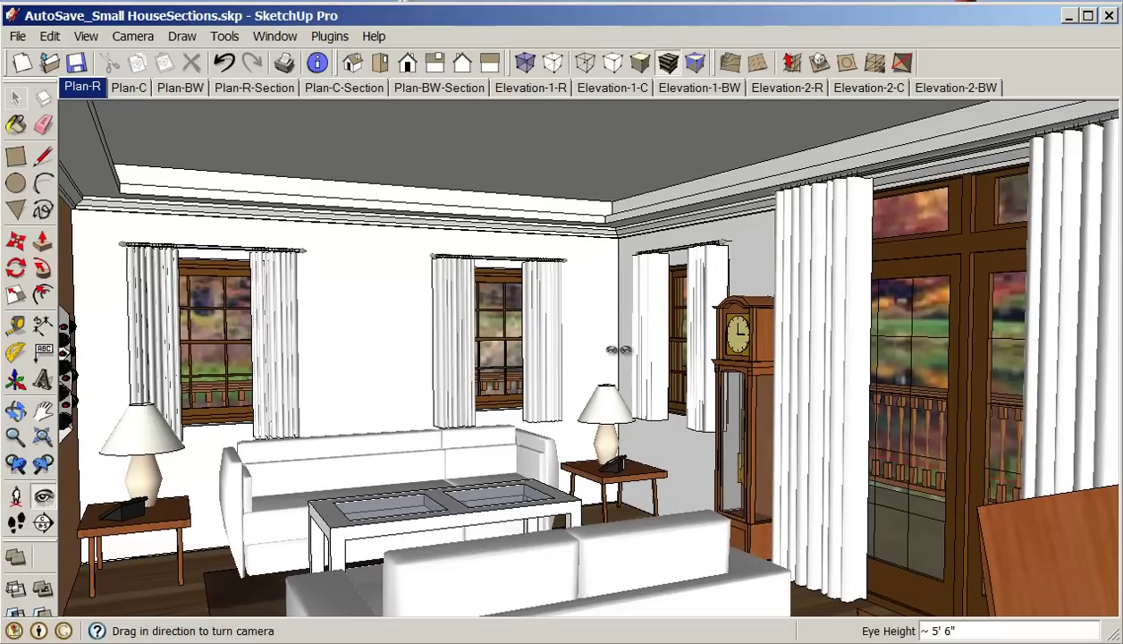
# Widen the field of view to 55 degrees and zoom in slightly on the living room seating.
pyautogui.click(15, 438)
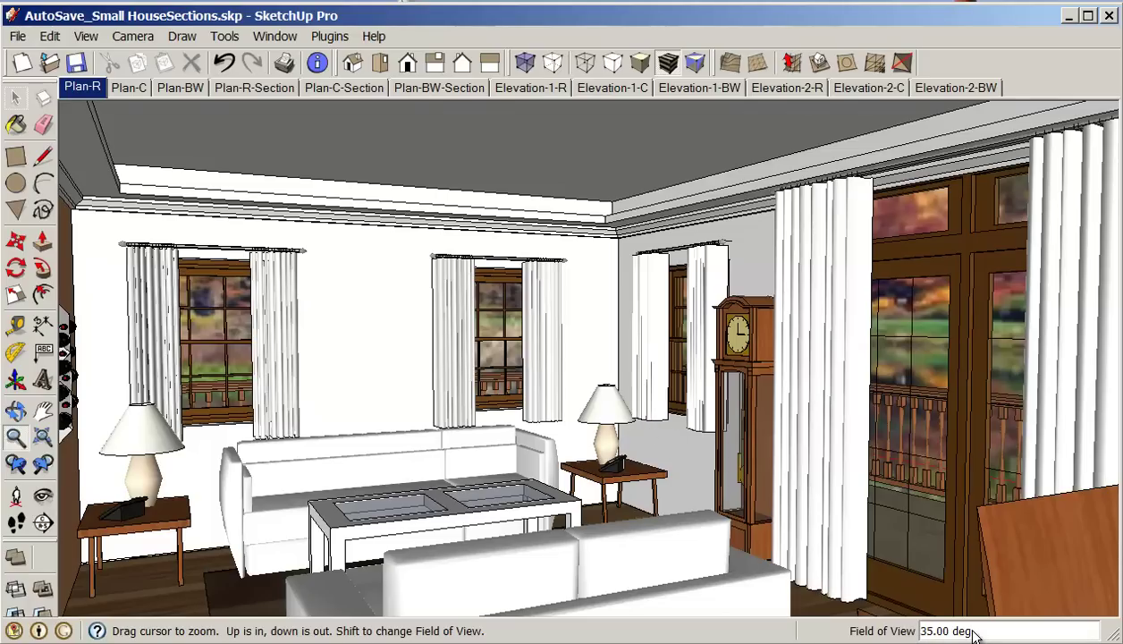
pyautogui.write('55')
pyautogui.press('Return')
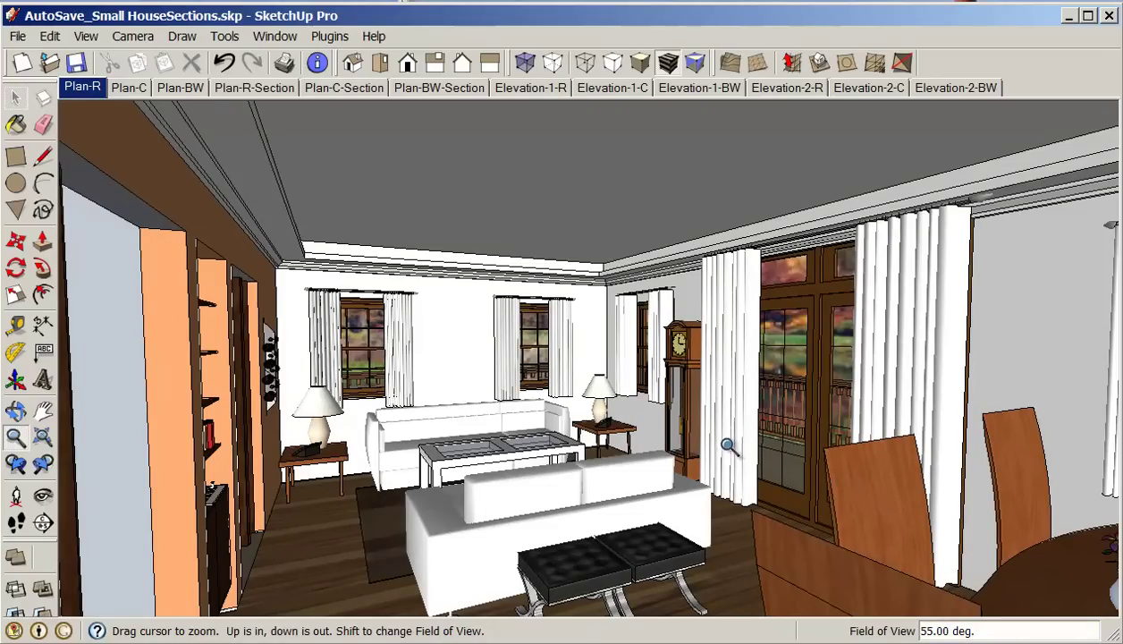
pyautogui.scroll(3, 724, 447)
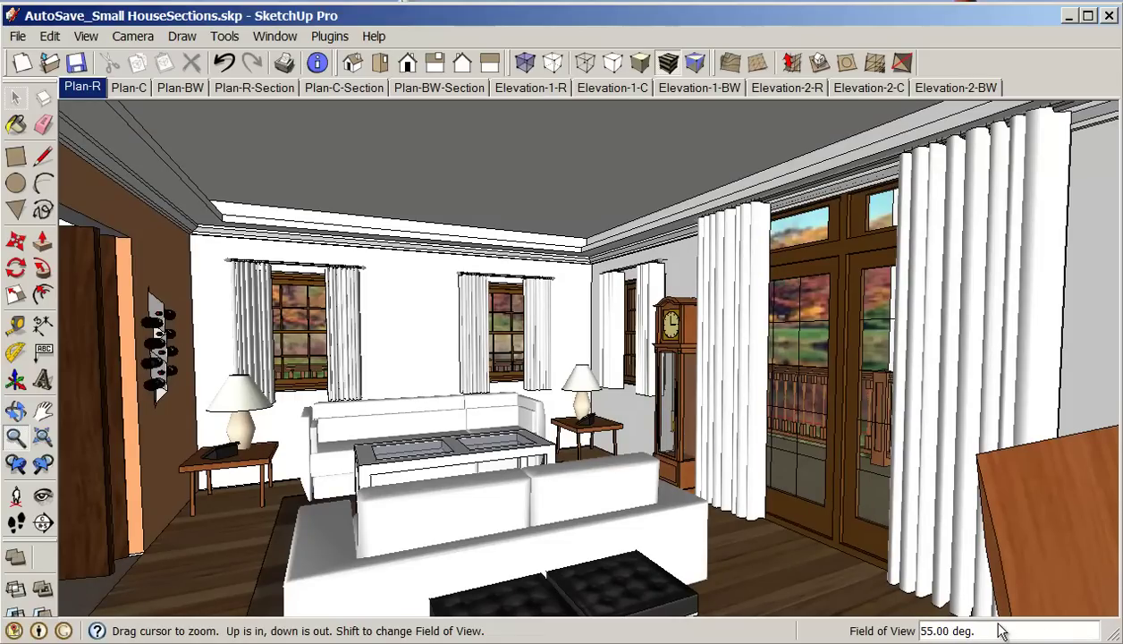
# Compare fields of view of 45 and 56 degrees and settle on 45 degrees.
pyautogui.write('5')
pyautogui.press('Return')
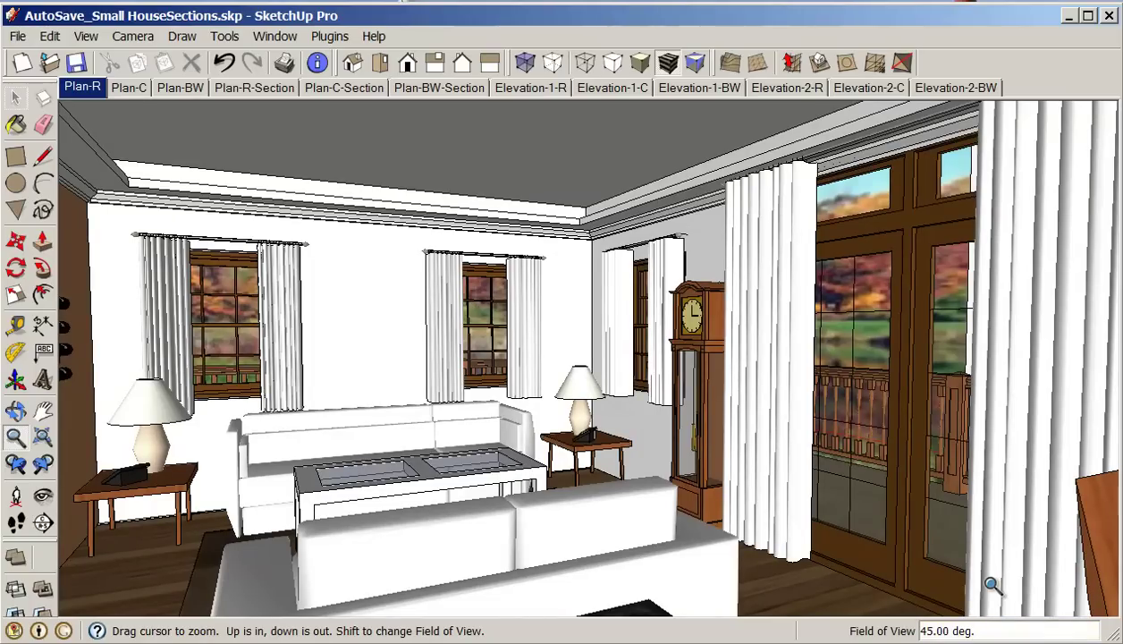
pyautogui.write('56')
pyautogui.press('Return')
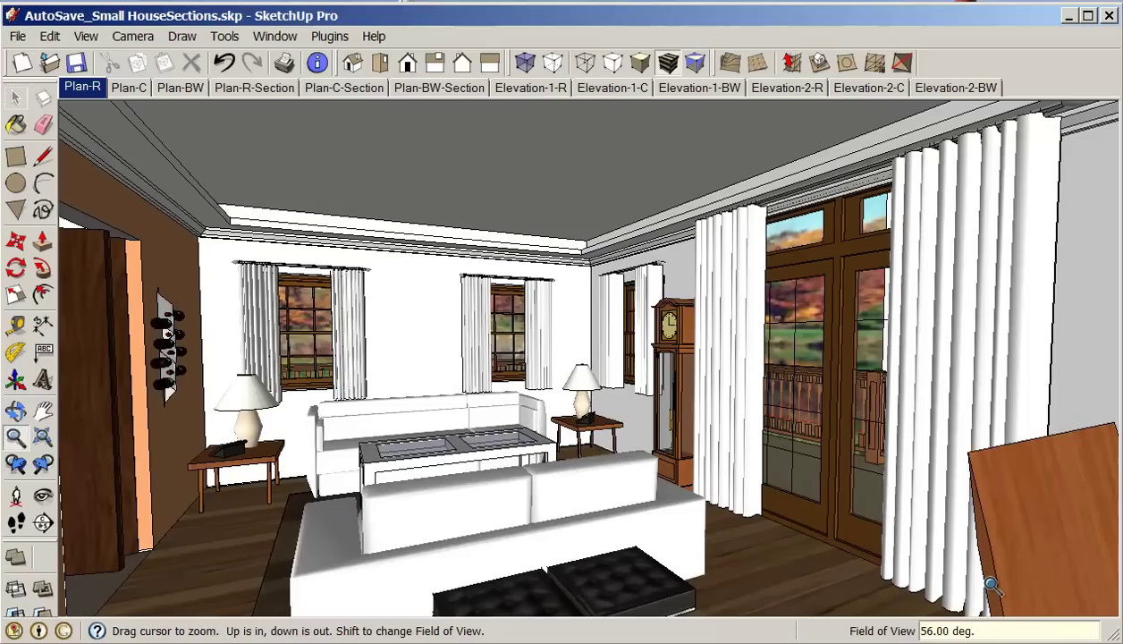
pyautogui.write('5')
pyautogui.write('45')
pyautogui.press('Return')
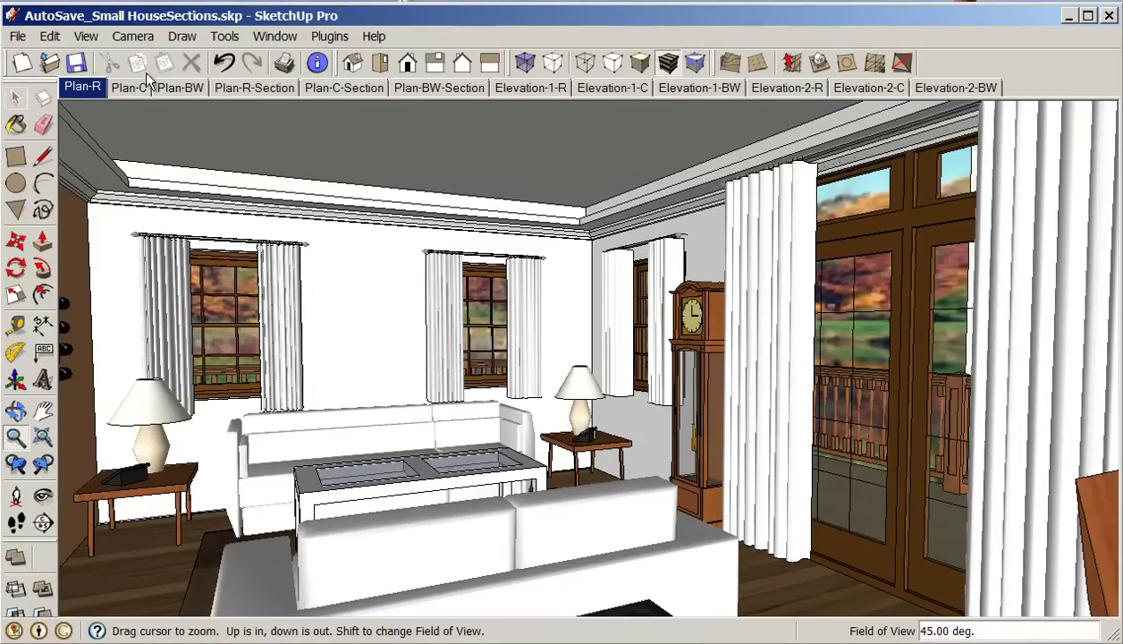
# Adjust the living room view interactively with the Field of View tool to about 40 degrees.
pyautogui.click(132, 36)
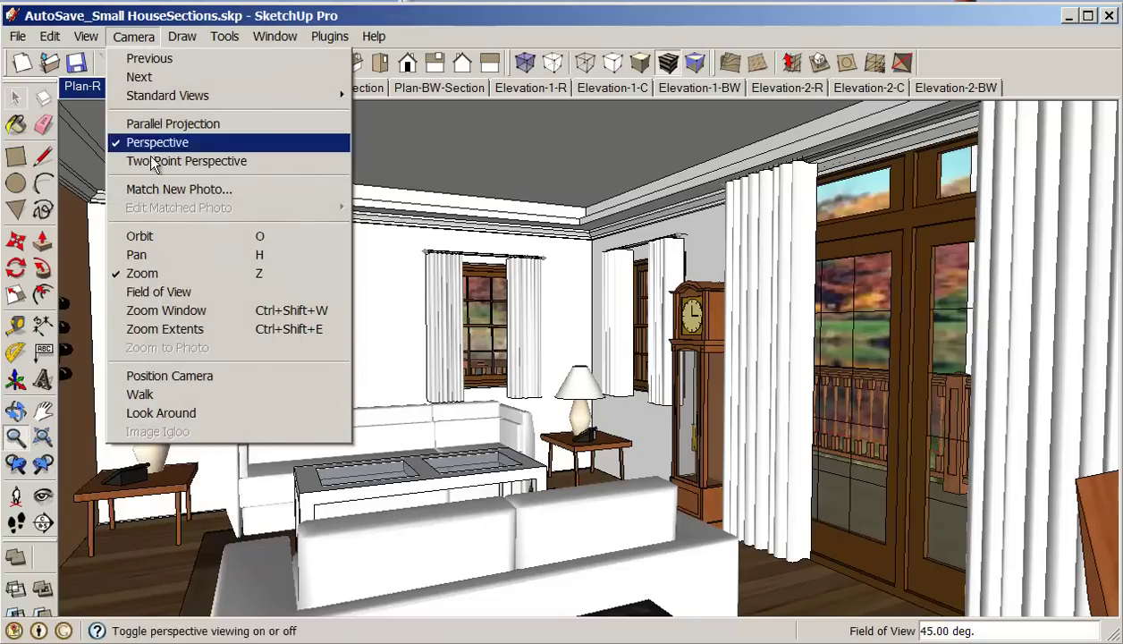
pyautogui.click(148, 291)
pyautogui.moveTo(467, 307); pyautogui.dragTo(414, 242)
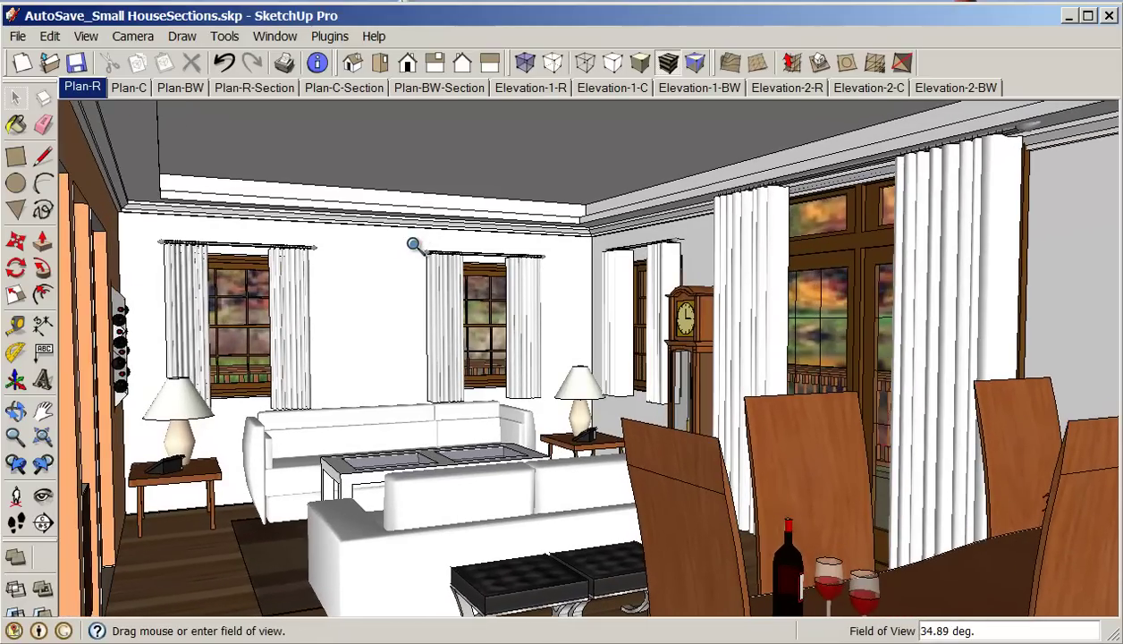
pyautogui.moveTo(414, 245); pyautogui.dragTo(401, 282)
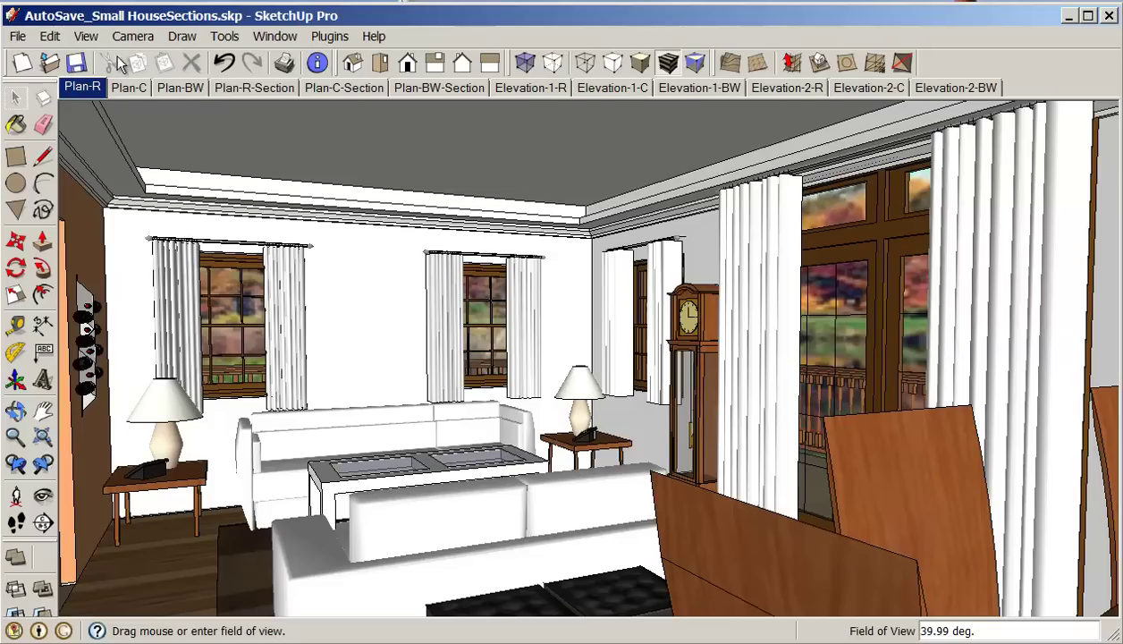
# Try hiding the entire dining table and chairs component, and undo it.
pyautogui.click(15, 98)
pyautogui.click(683, 549)
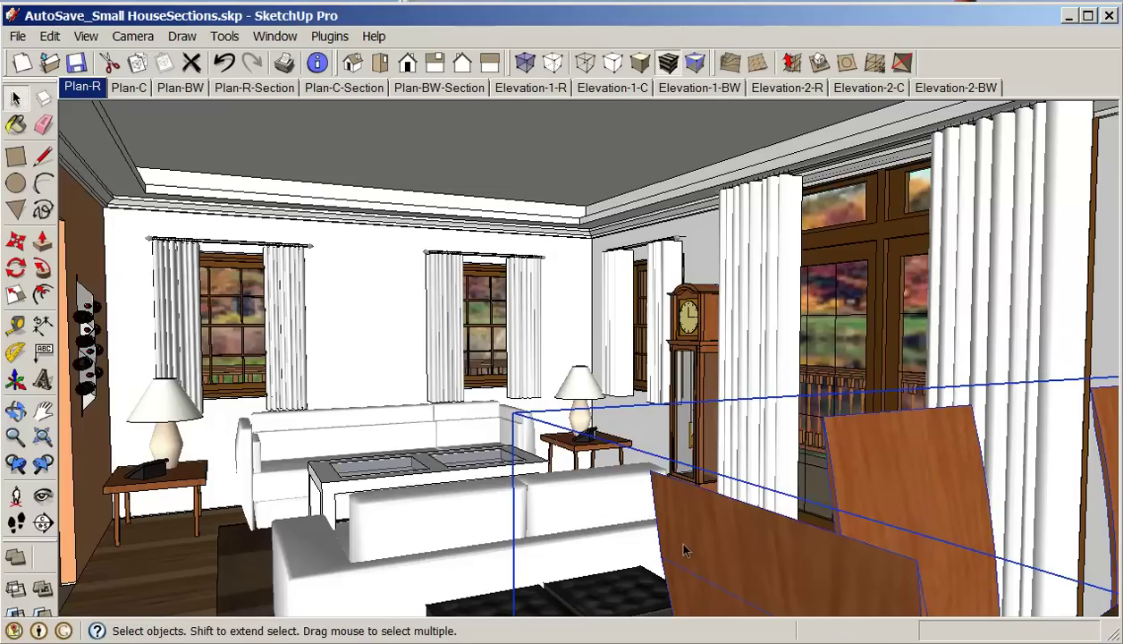
pyautogui.rightClick(683, 549)
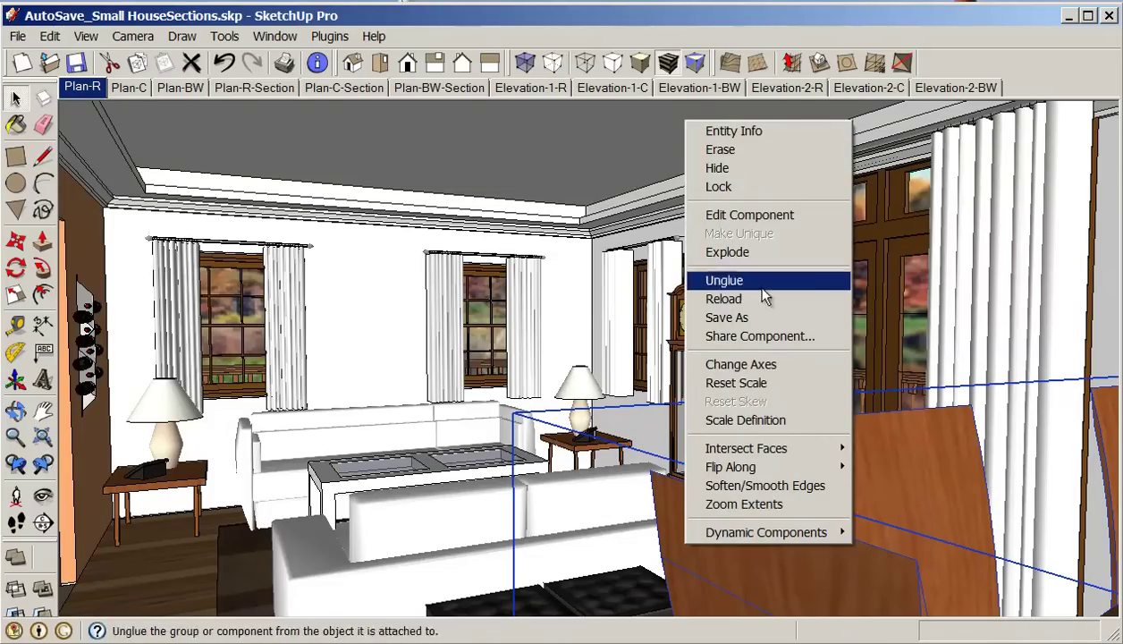
pyautogui.click(723, 170)
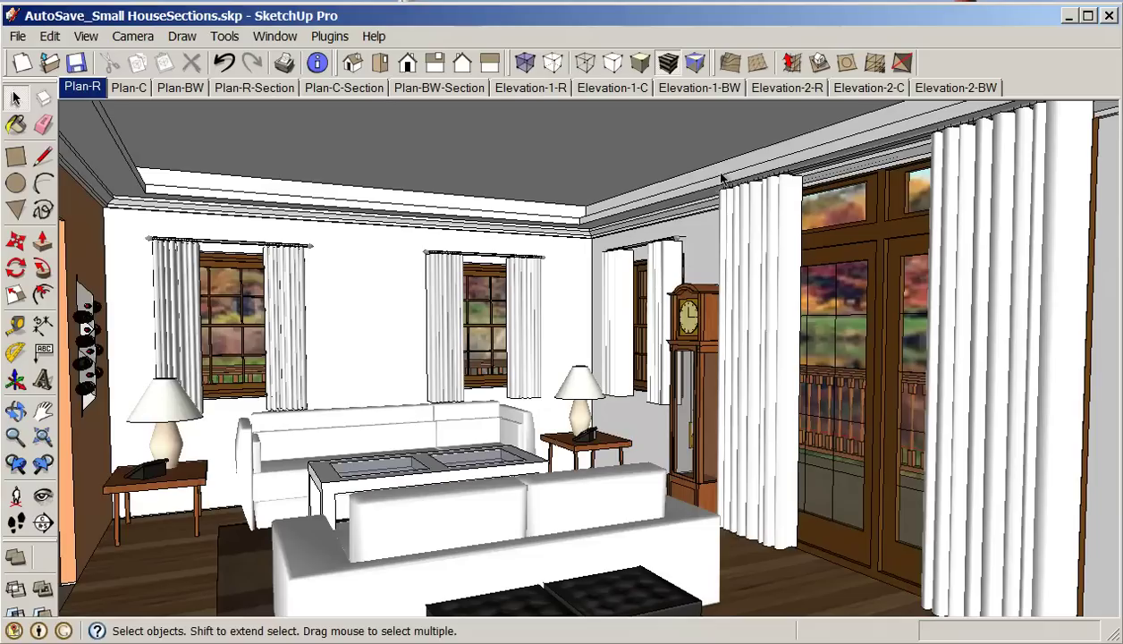
pyautogui.click(224, 63)
# Inside the dining set component, hide the three individual chairs that block the view of the living room.
pyautogui.click(709, 536)
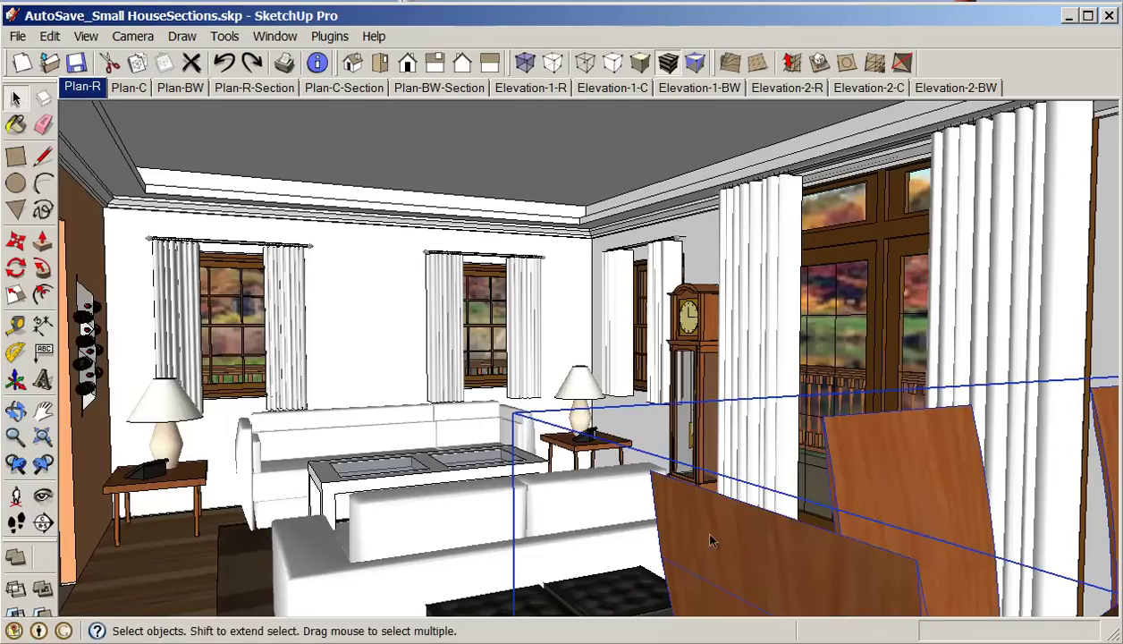
pyautogui.doubleClick(709, 540)
pyautogui.click(711, 540)
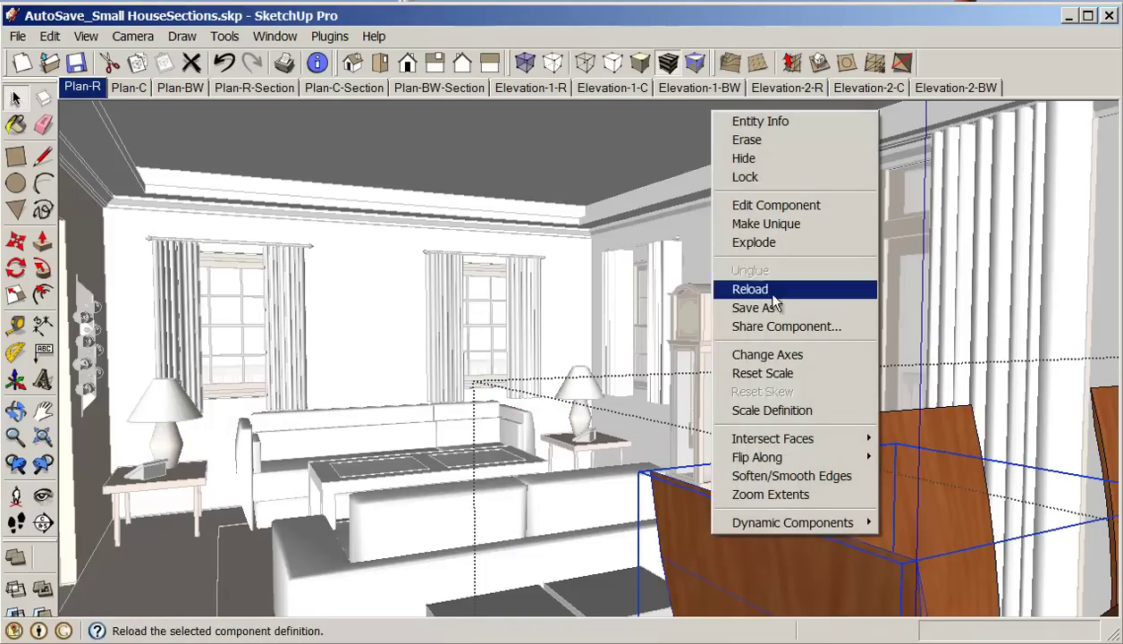
pyautogui.click(749, 159)
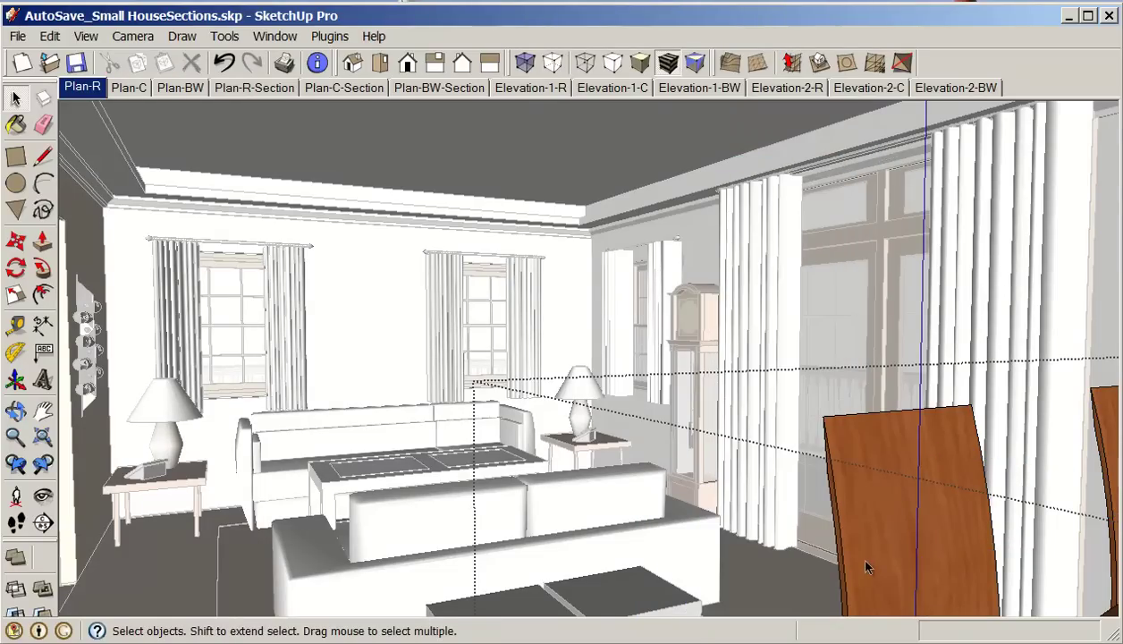
pyautogui.click(874, 540)
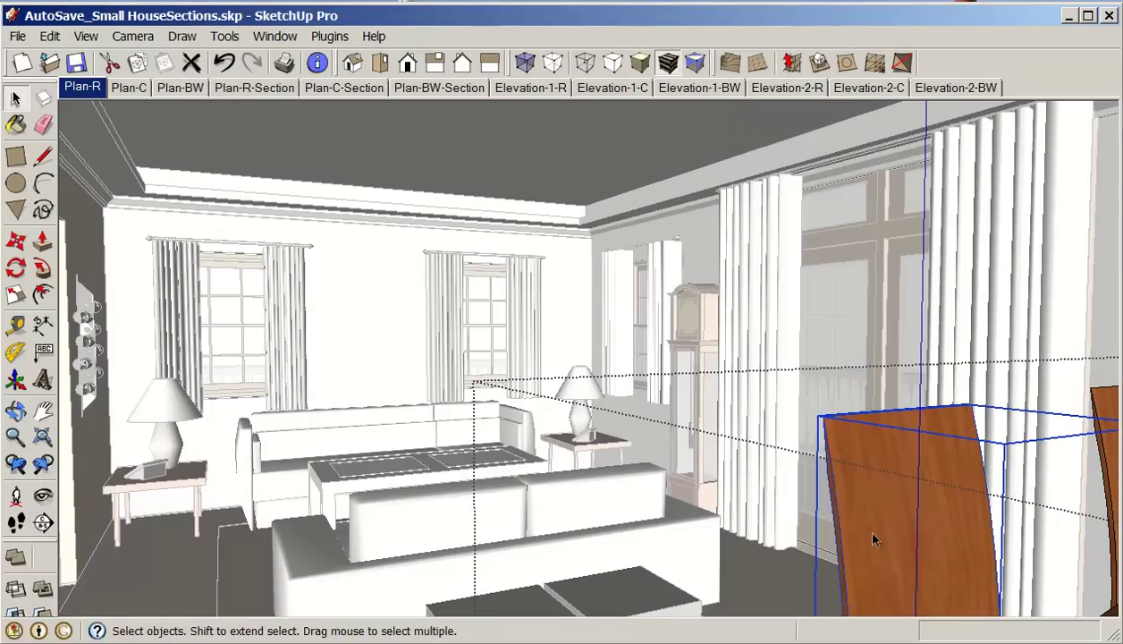
pyautogui.rightClick(874, 540)
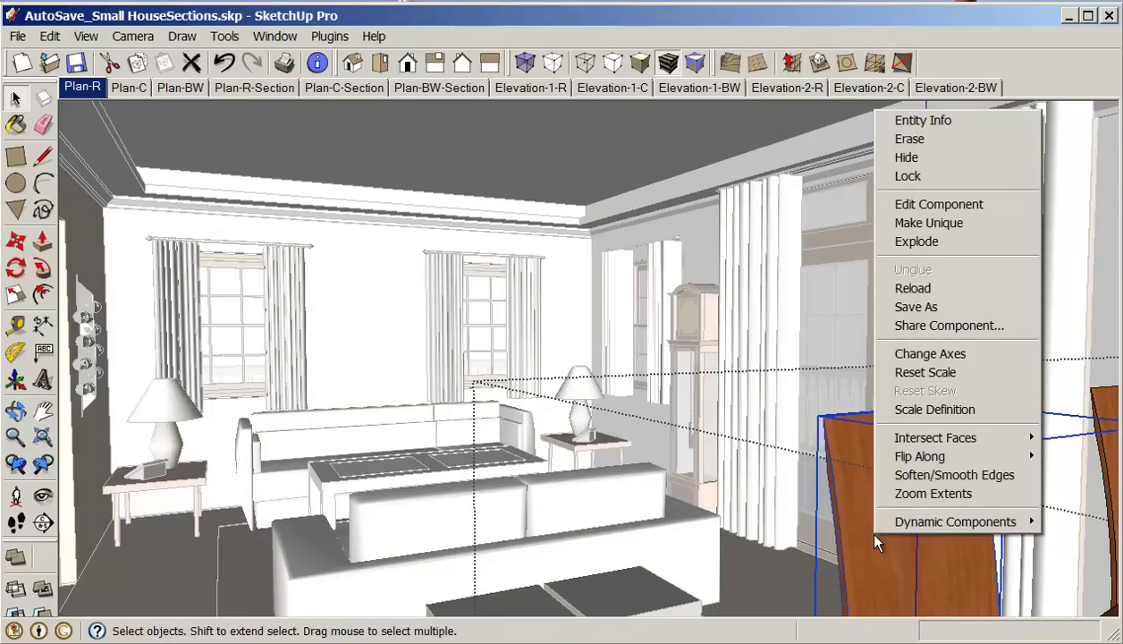
pyautogui.click(907, 158)
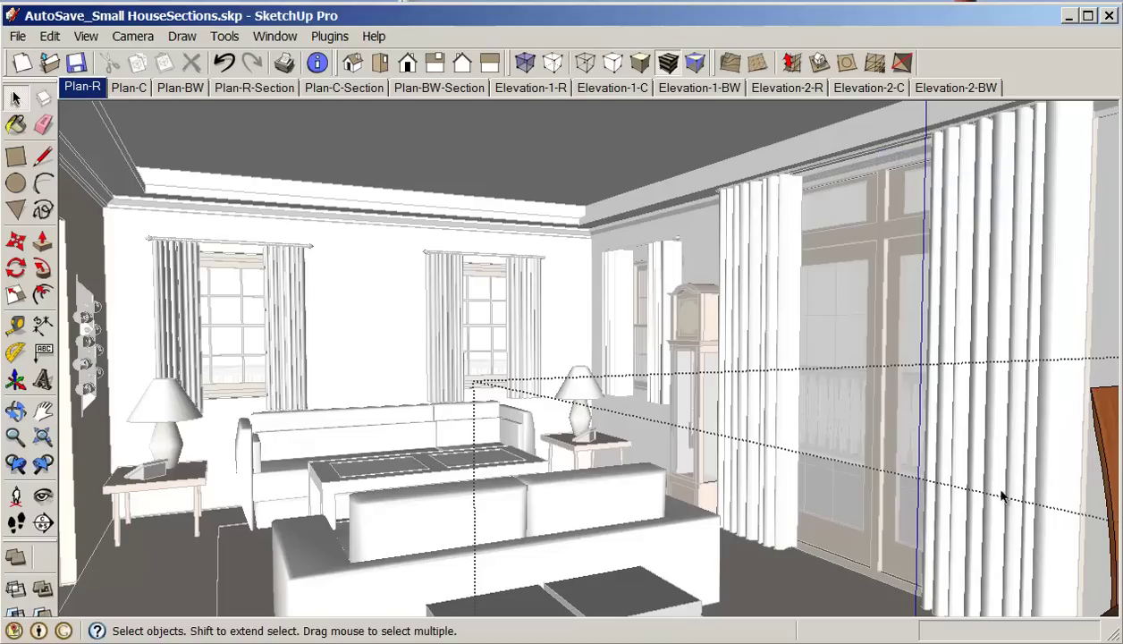
pyautogui.rightClick(1103, 428)
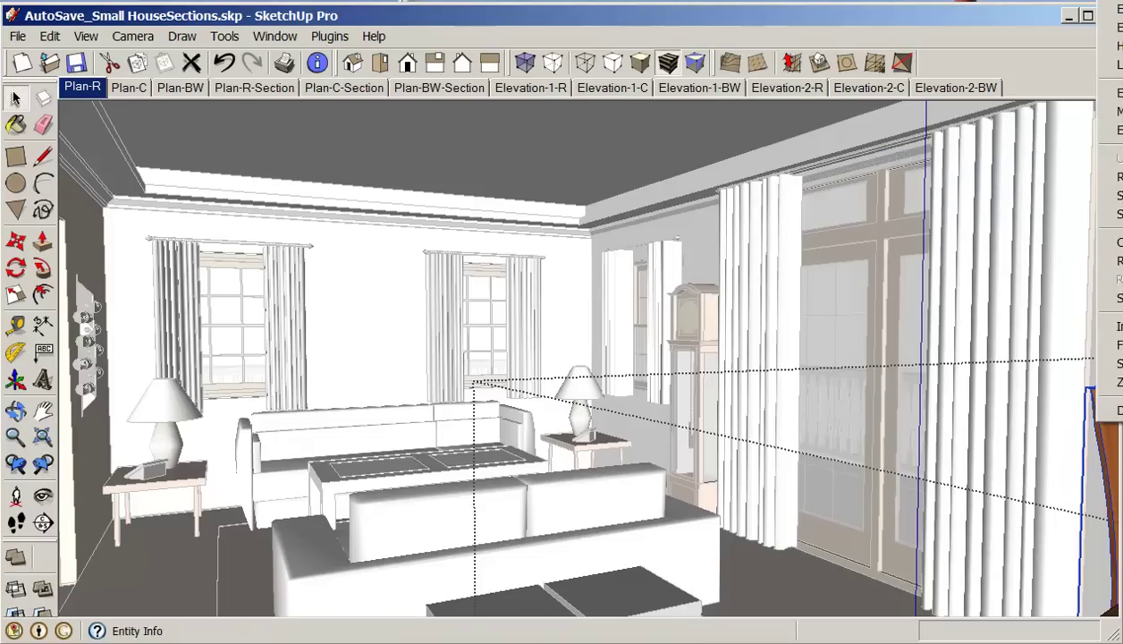
pyautogui.click(1113, 47)
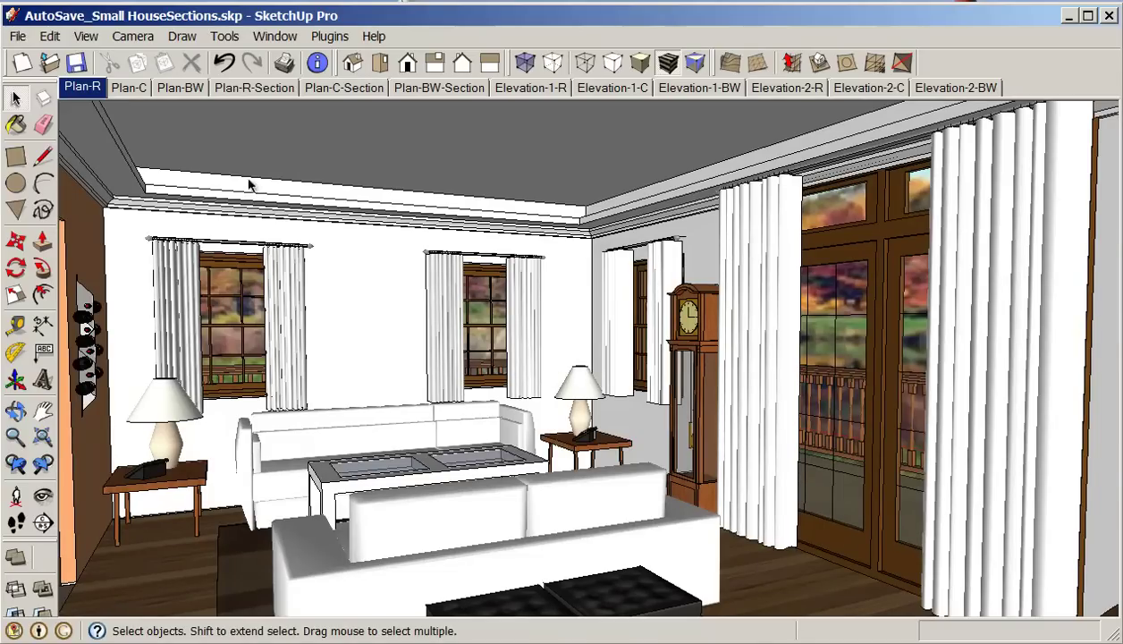
# Narrow the living room view interactively with the Field of View tool to about 34 degrees.
pyautogui.click(154, 35)
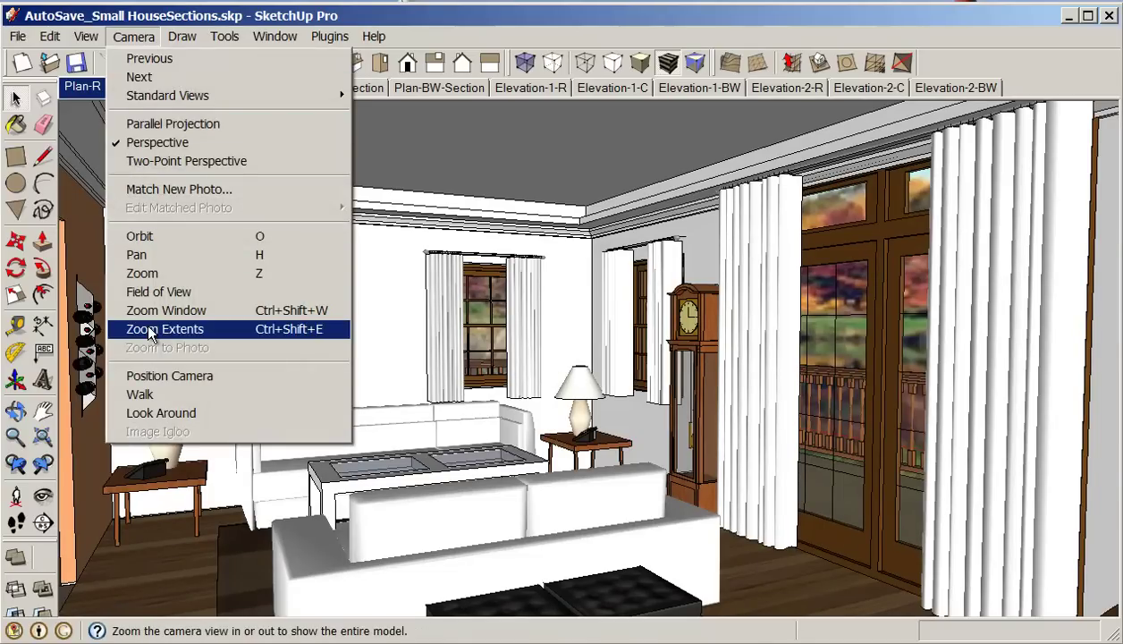
pyautogui.click(158, 291)
pyautogui.moveTo(514, 313); pyautogui.dragTo(491, 276)
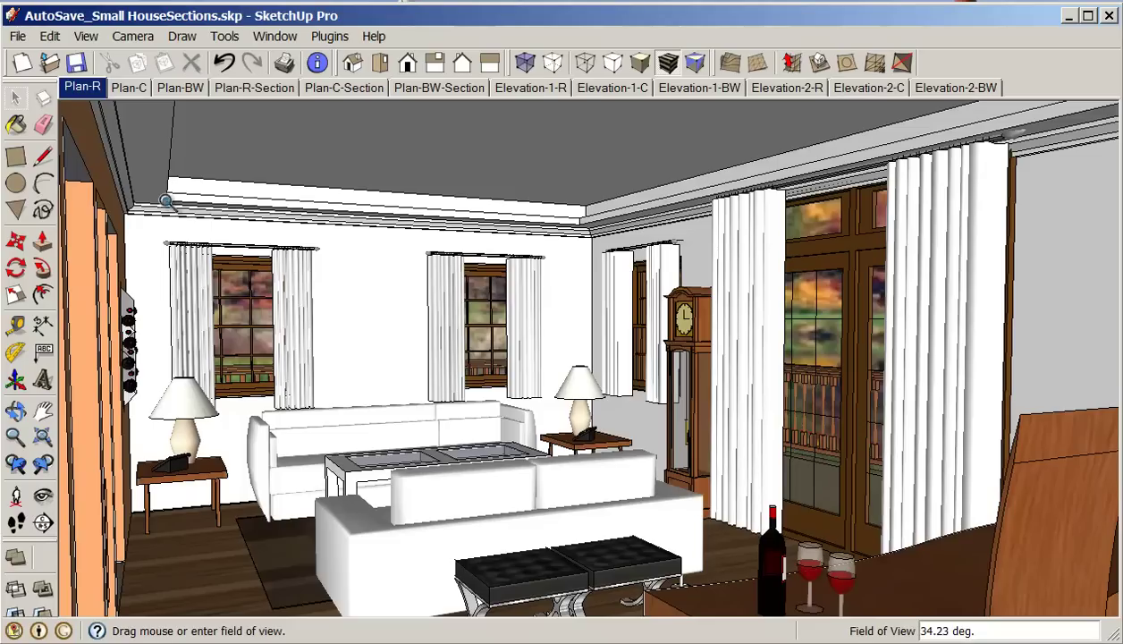
# Add a new scene of the current interior view after Plan-R and open the Scene Manager.
pyautogui.rightClick(84, 93)
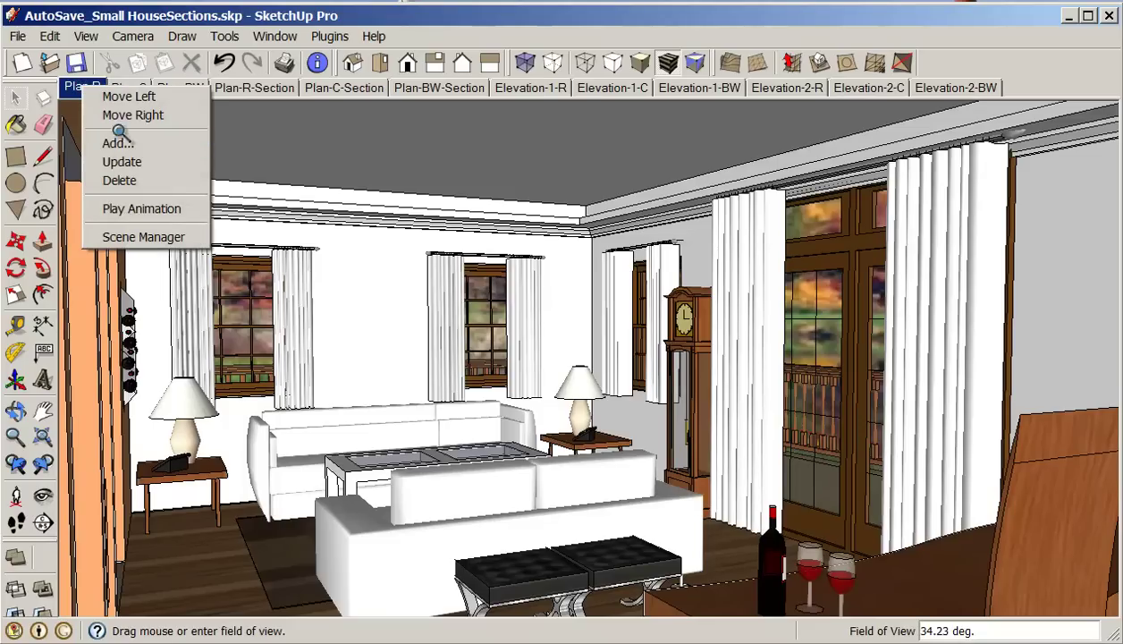
pyautogui.click(118, 143)
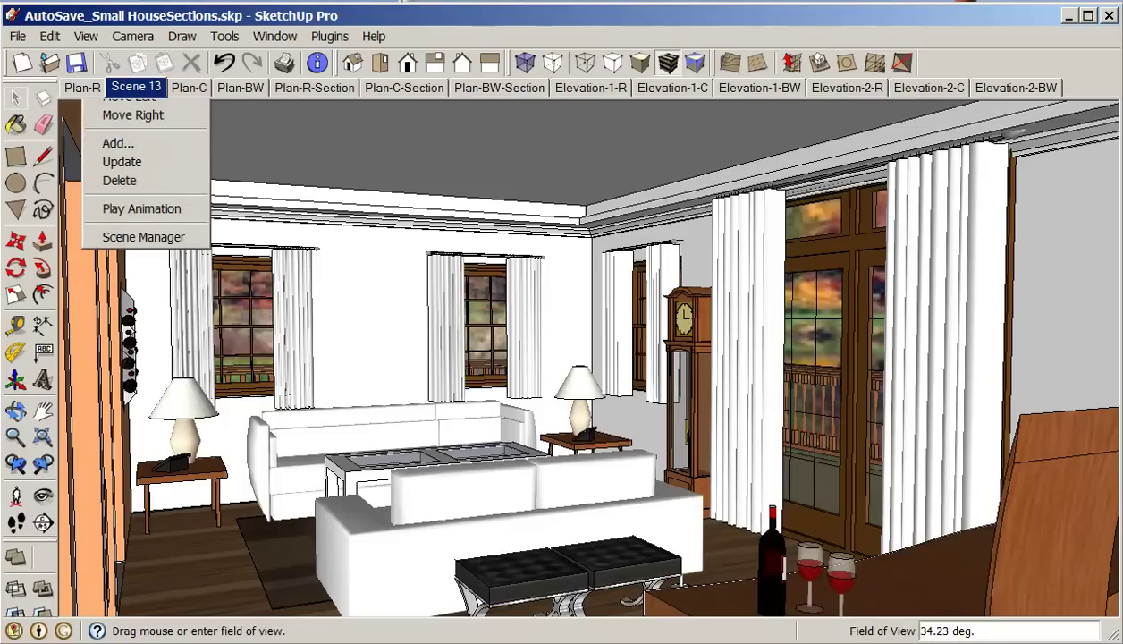
pyautogui.click(143, 237)
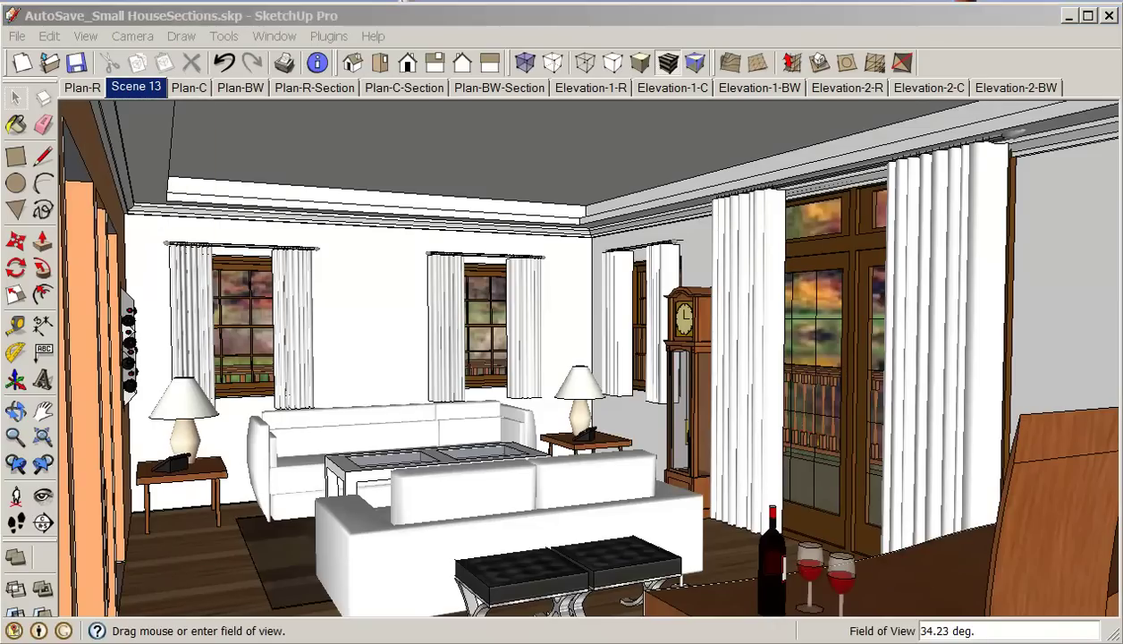
# Move Scene 13 down the scene order so it comes last, after Elevation-2-BW.
pyautogui.moveTo(570, 120); pyautogui.dragTo(440, 115)
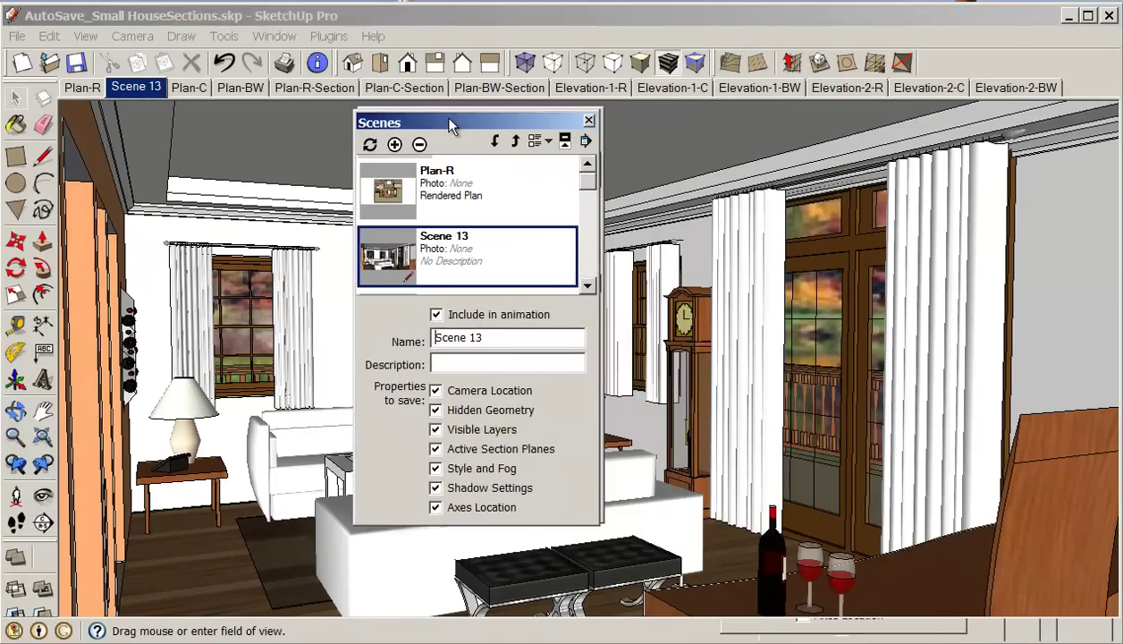
pyautogui.click(496, 142)
pyautogui.click(496, 142)
pyautogui.click(495, 142)
pyautogui.click(496, 143)
pyautogui.click(496, 142)
pyautogui.click(495, 143)
pyautogui.click(495, 142)
pyautogui.click(496, 143)
pyautogui.click(496, 142)
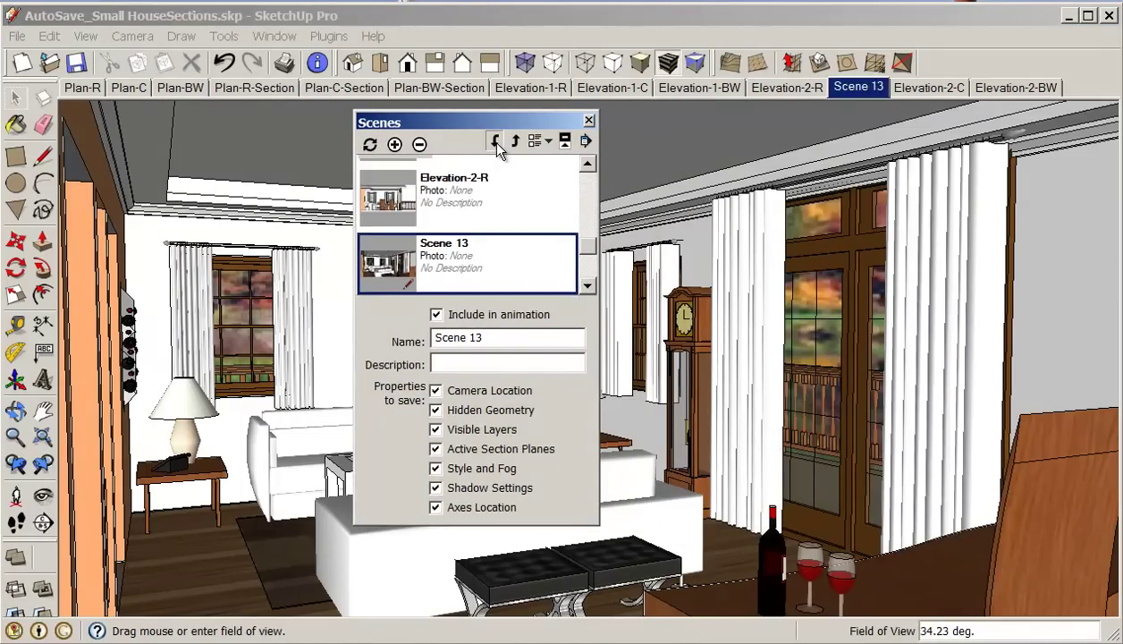
pyautogui.click(496, 142)
pyautogui.click(495, 142)
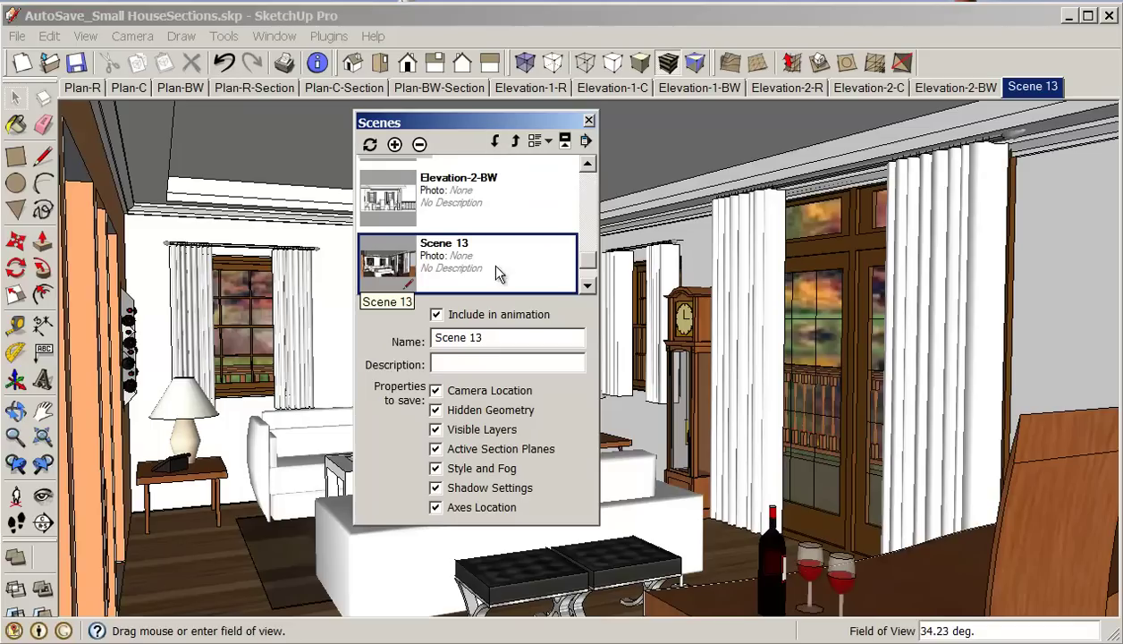
# Rename Scene 13 as Section-1-R.
pyautogui.moveTo(526, 340); pyautogui.dragTo(404, 342)
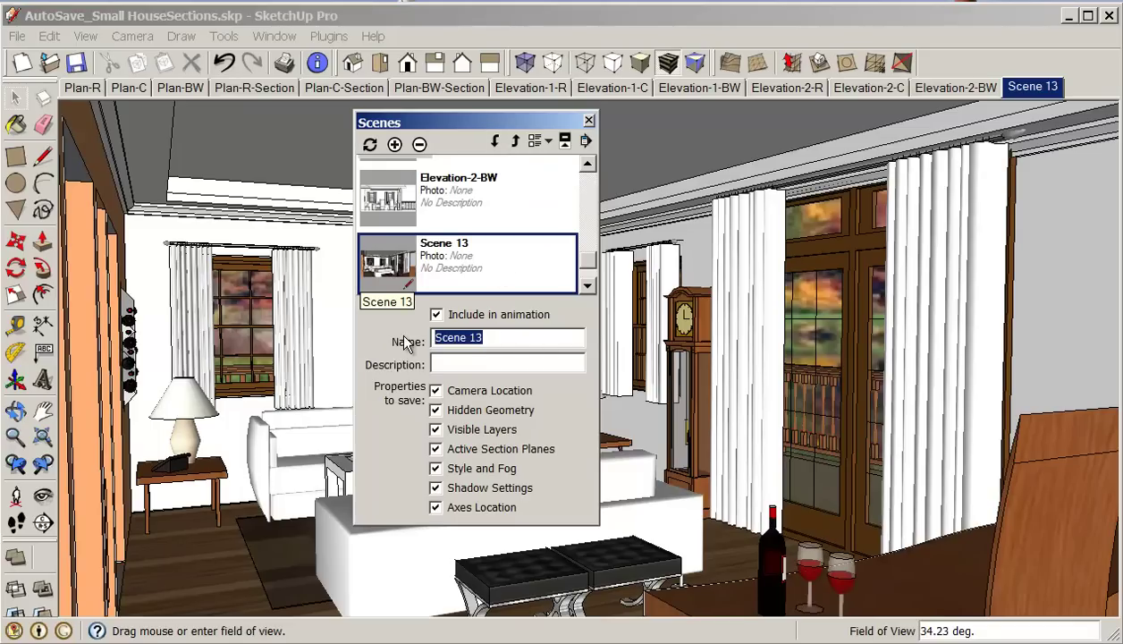
pyautogui.write('Sec')
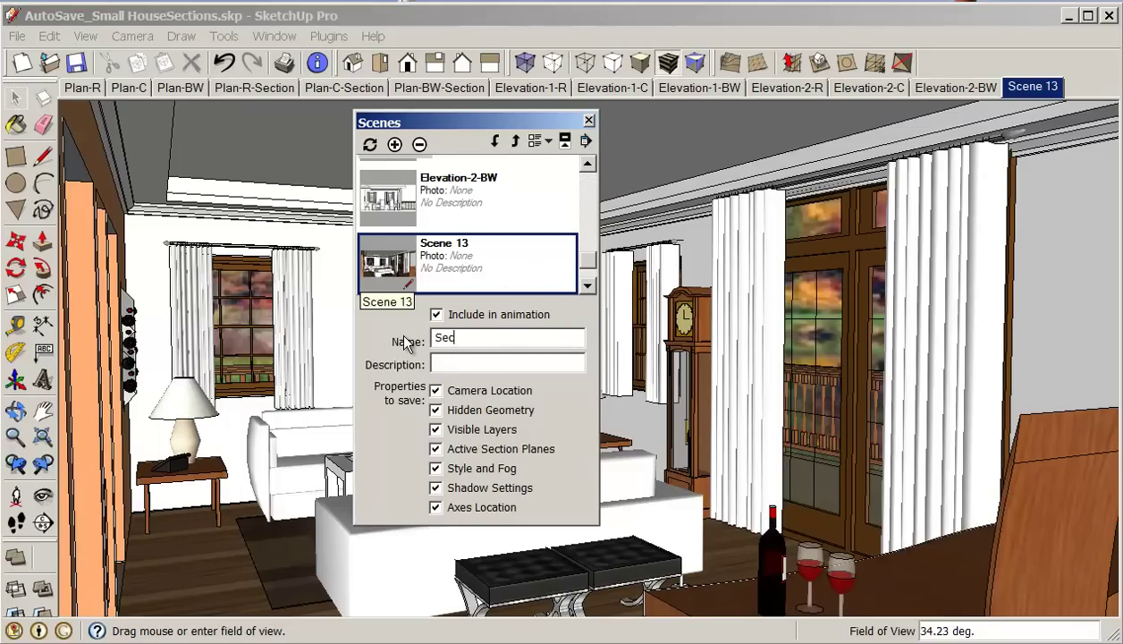
pyautogui.write('tion')
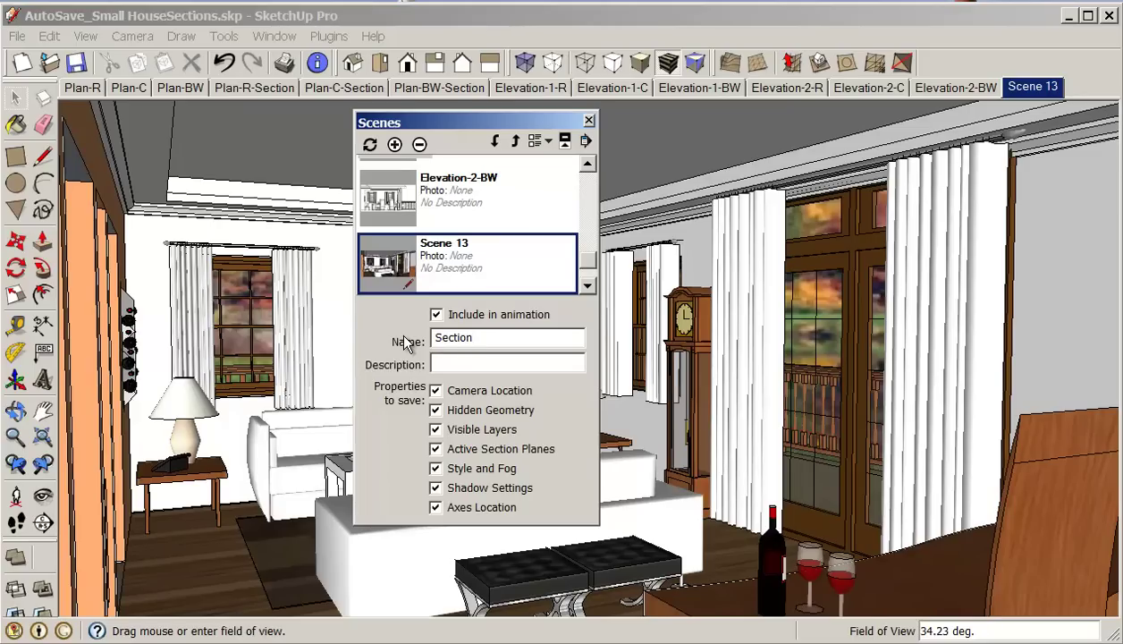
pyautogui.write('-1-R')
pyautogui.press('Return')
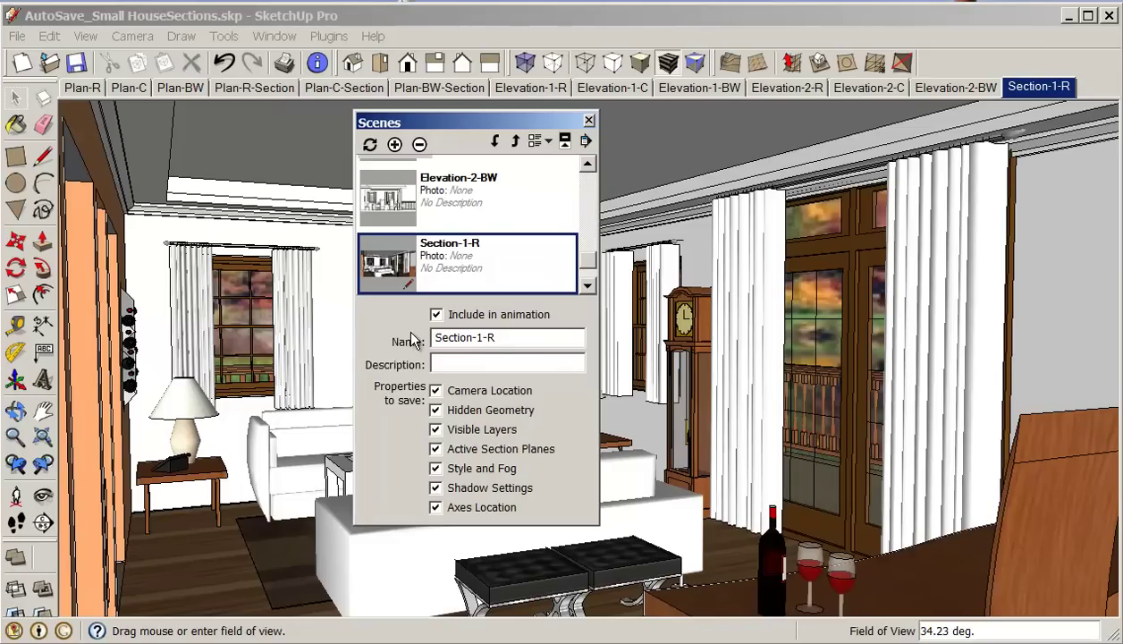
# Compare several in-model styles on the living room view and apply Engineering style21.
pyautogui.moveTo(1122, 123); pyautogui.dragTo(767, 283)
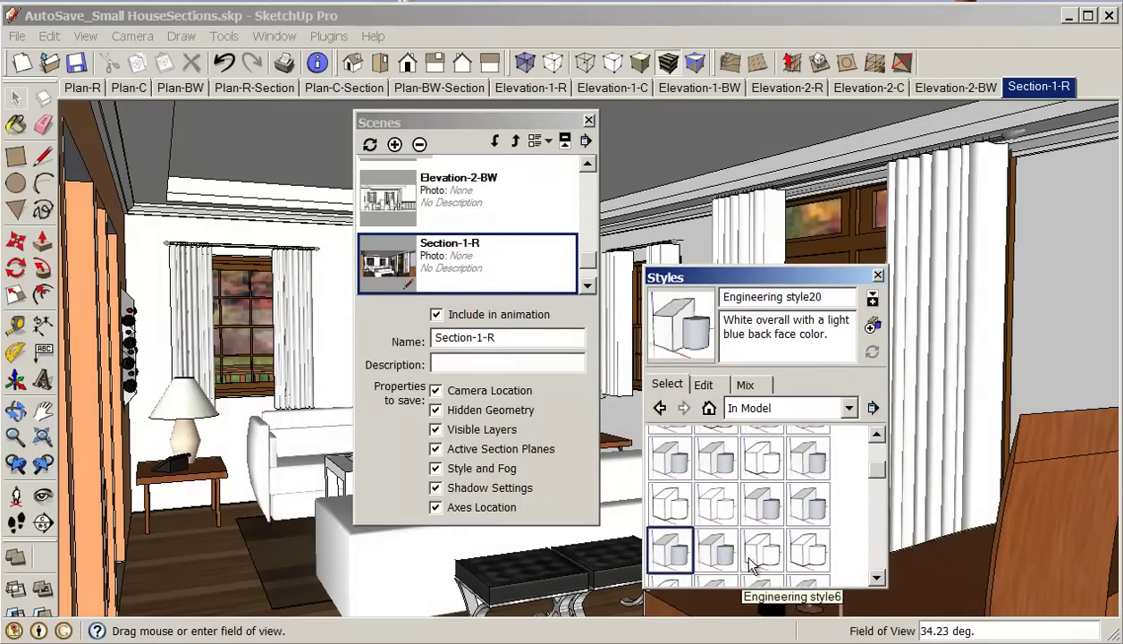
pyautogui.click(717, 549)
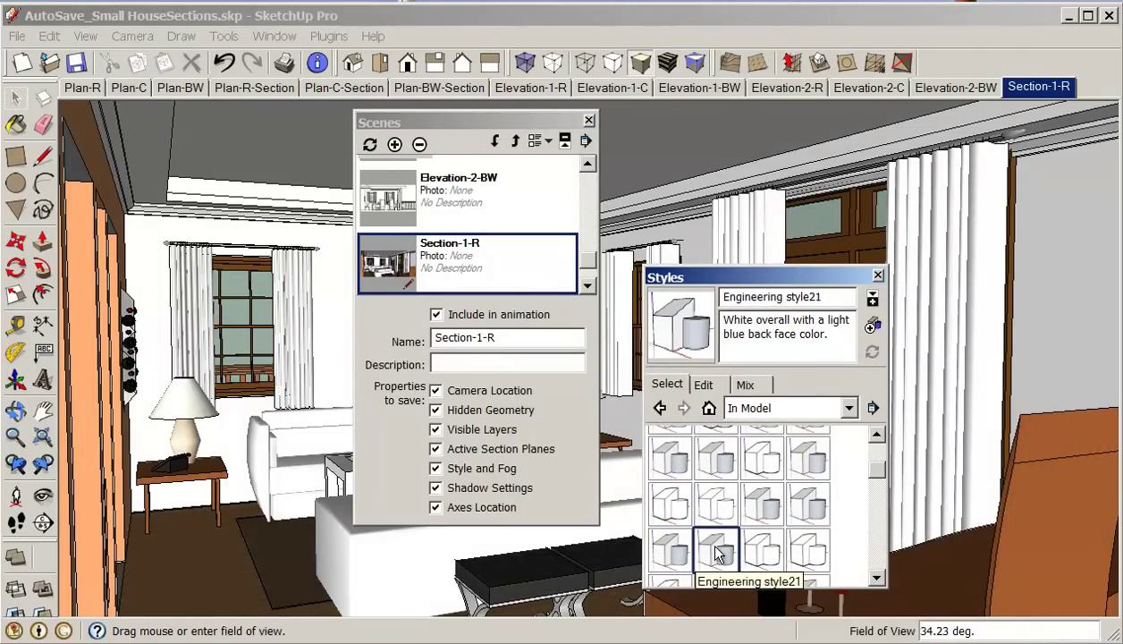
pyautogui.click(802, 505)
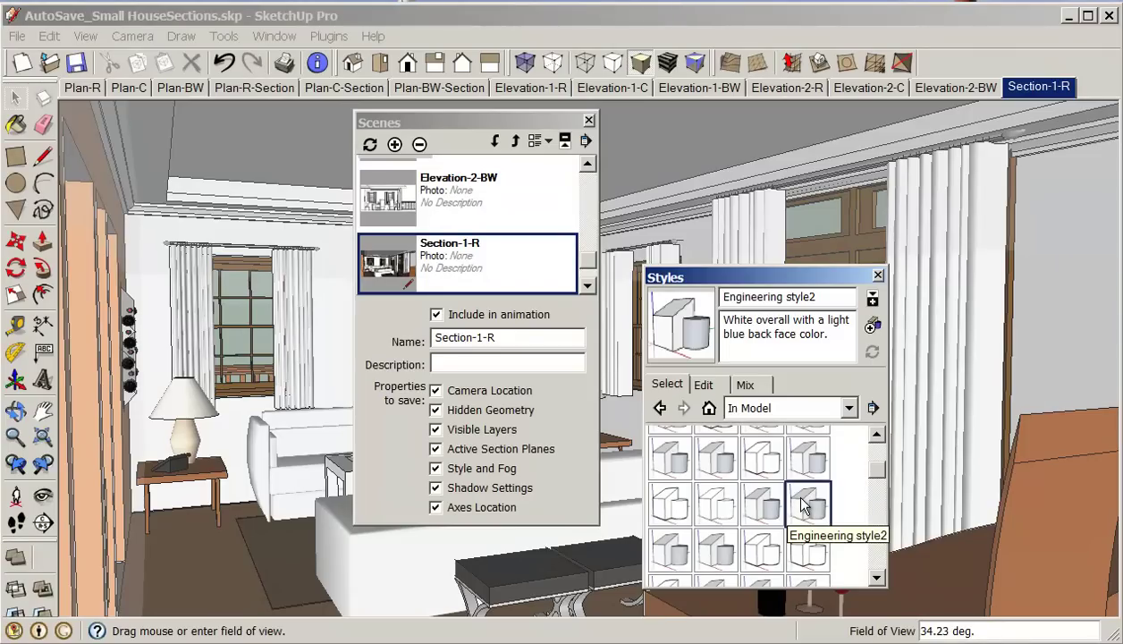
pyautogui.click(774, 506)
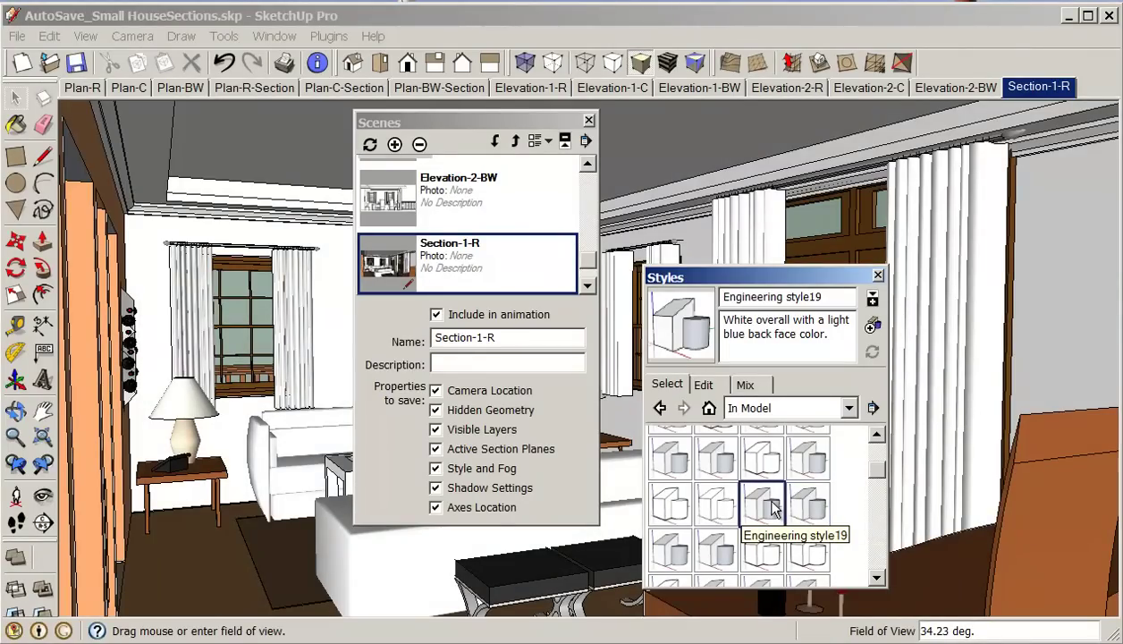
pyautogui.click(724, 510)
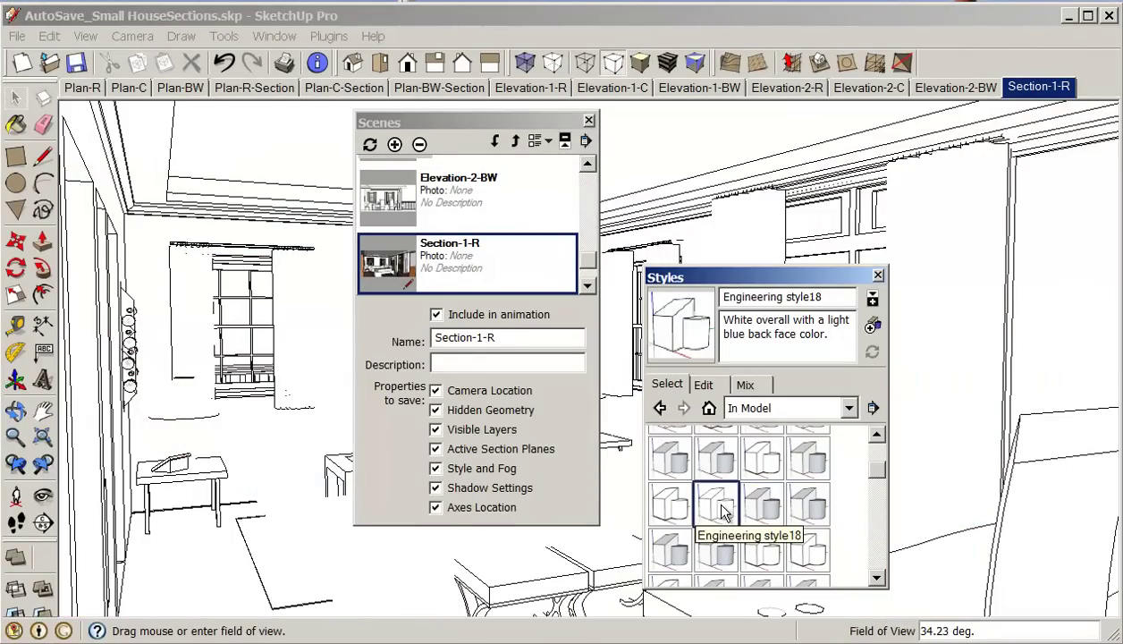
pyautogui.click(767, 505)
pyautogui.click(760, 554)
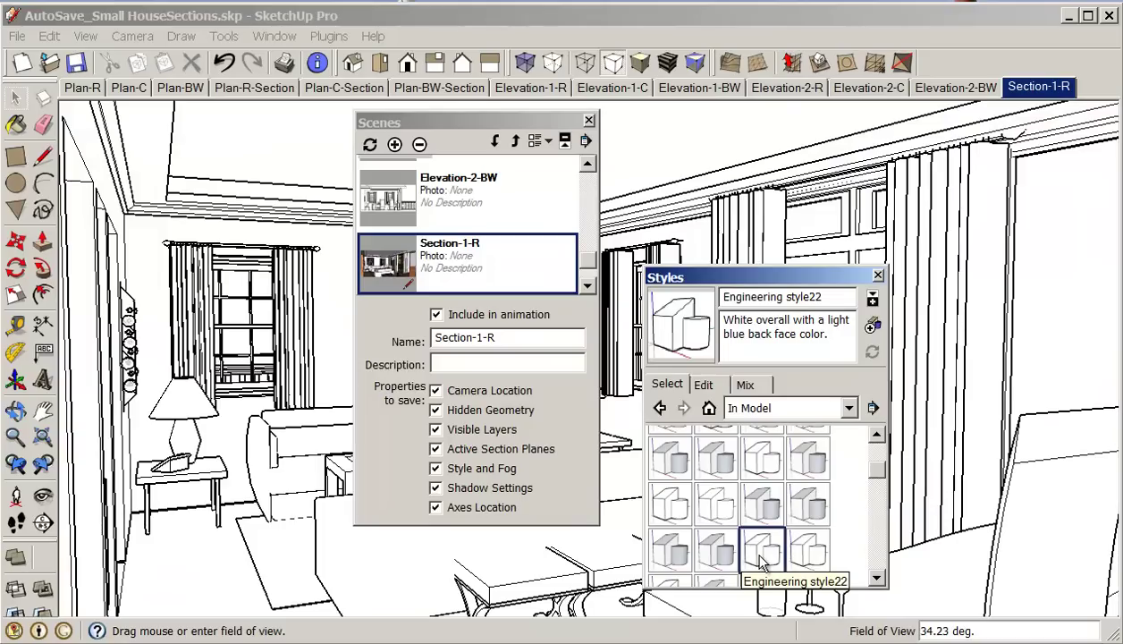
pyautogui.click(707, 558)
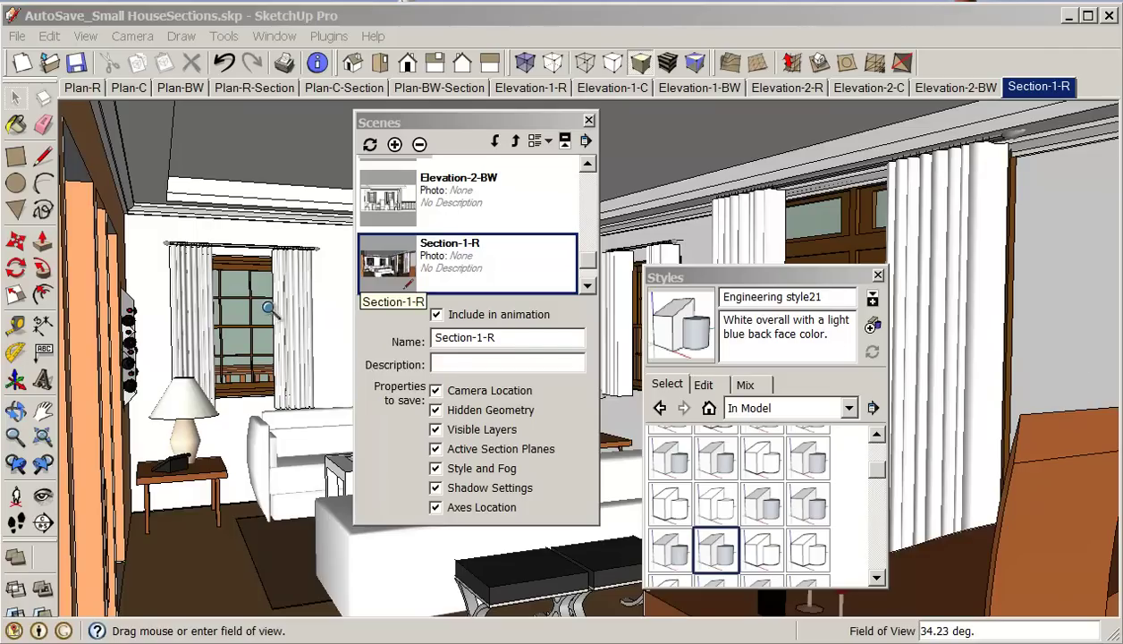
# Add a scene with the current style after Section-1-R and name it Section-1-C.
pyautogui.moveTo(733, 285); pyautogui.dragTo(921, 240)
pyautogui.moveTo(476, 126); pyautogui.dragTo(259, 144)
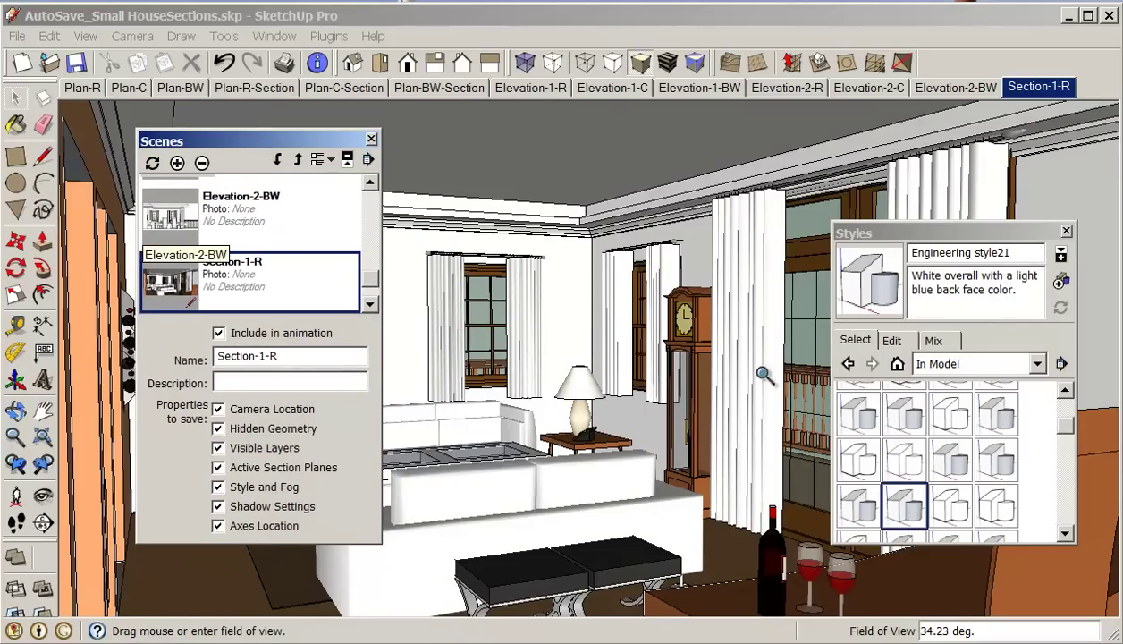
pyautogui.click(177, 164)
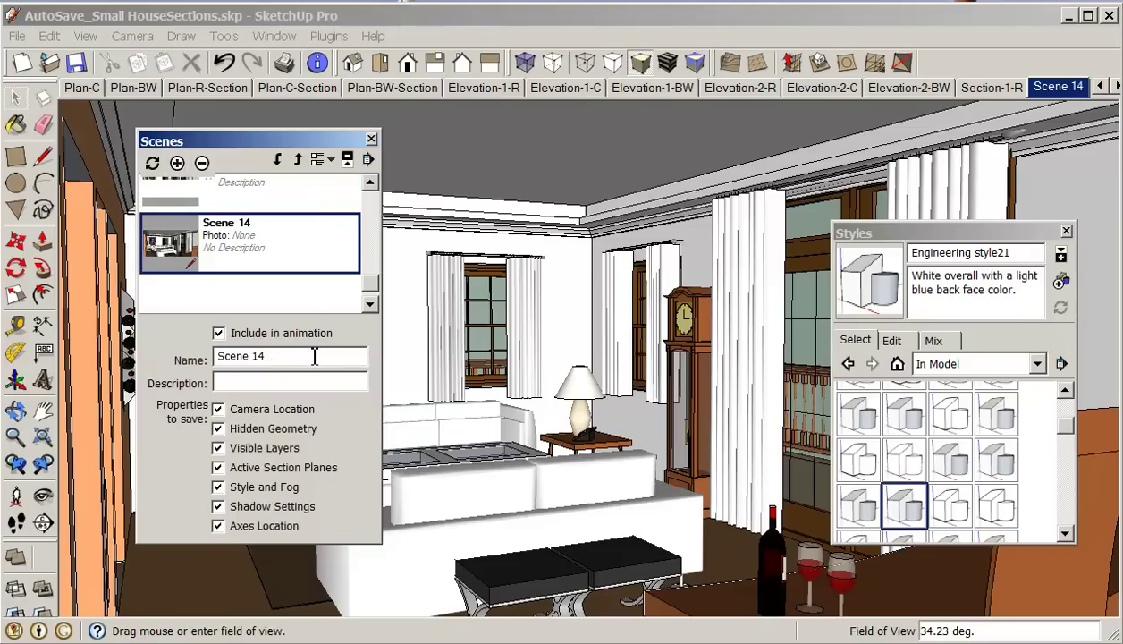
pyautogui.press('c')
pyautogui.press('t')
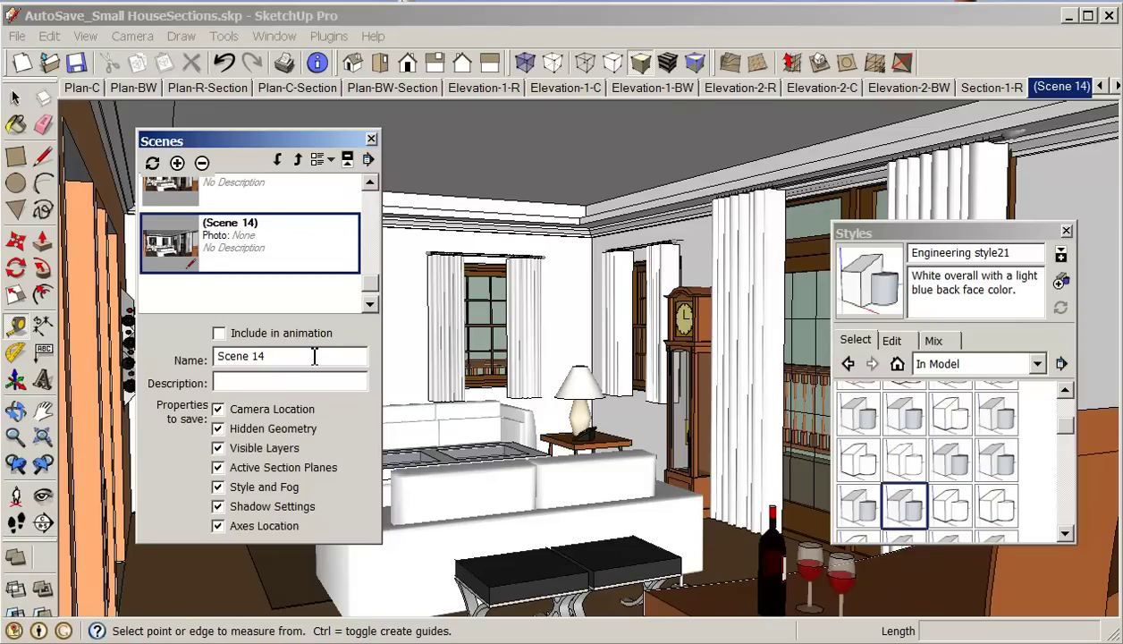
pyautogui.moveTo(286, 356); pyautogui.dragTo(218, 356)
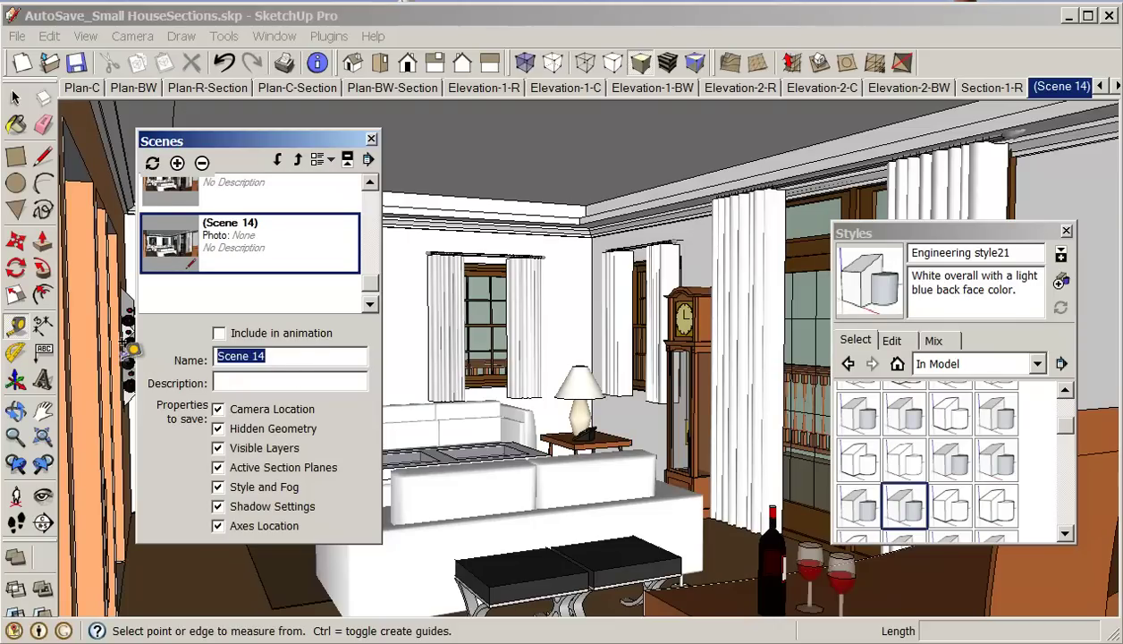
pyautogui.write('Sect')
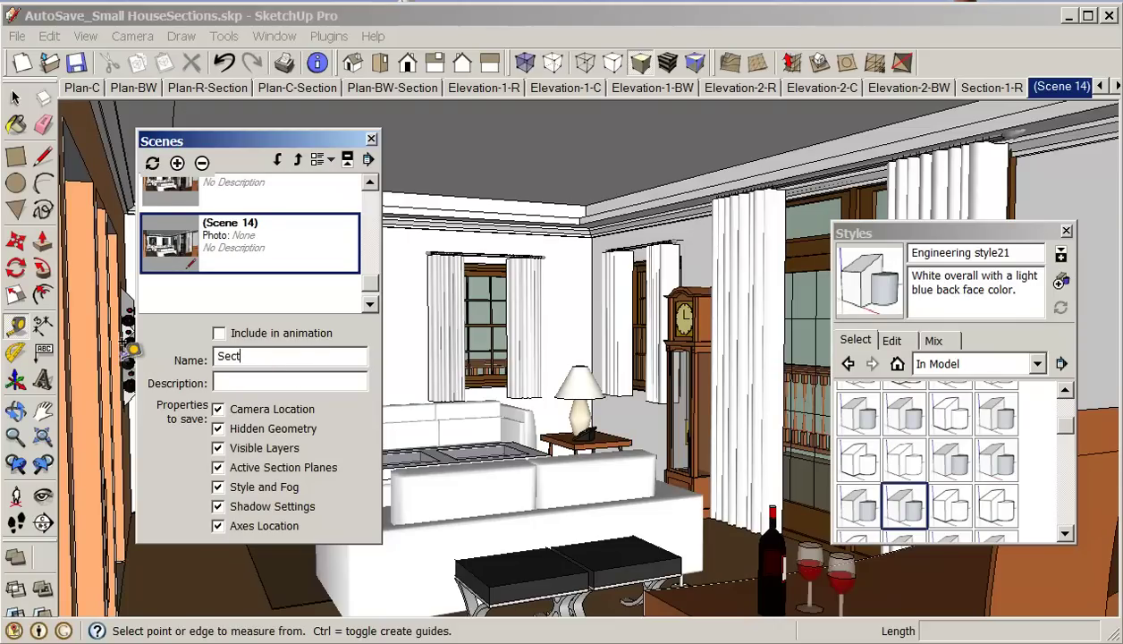
pyautogui.write('ion-1-C')
pyautogui.press('Return')
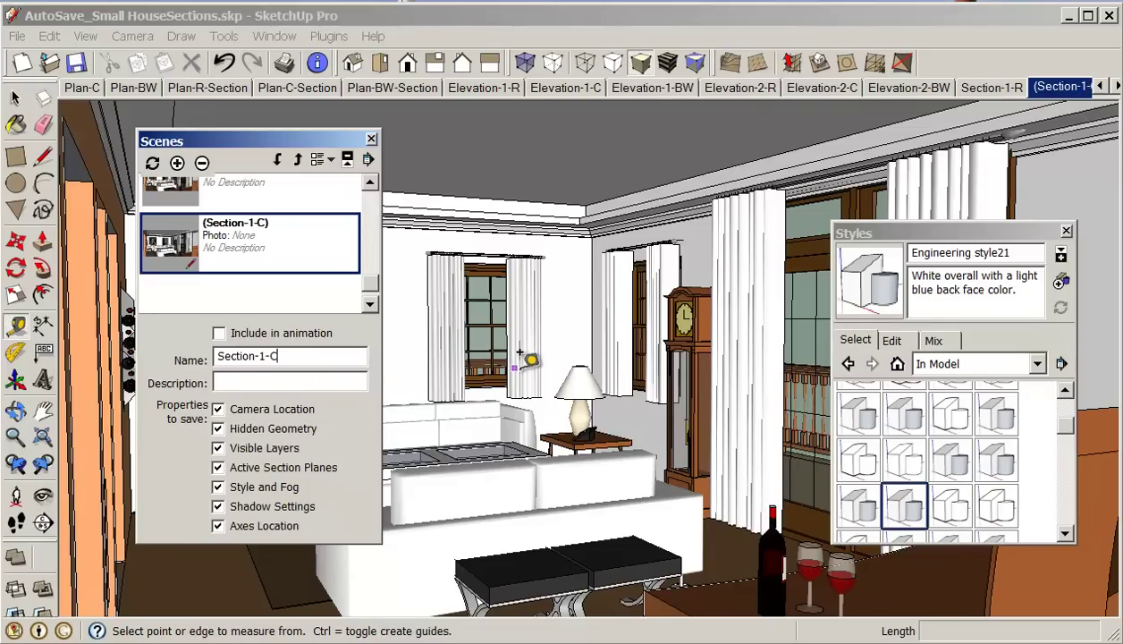
# Add another scene after Section-1-C and try the black-and-white in-model line styles, finishing on Engineering style15.
pyautogui.scroll(1, 325, 232)
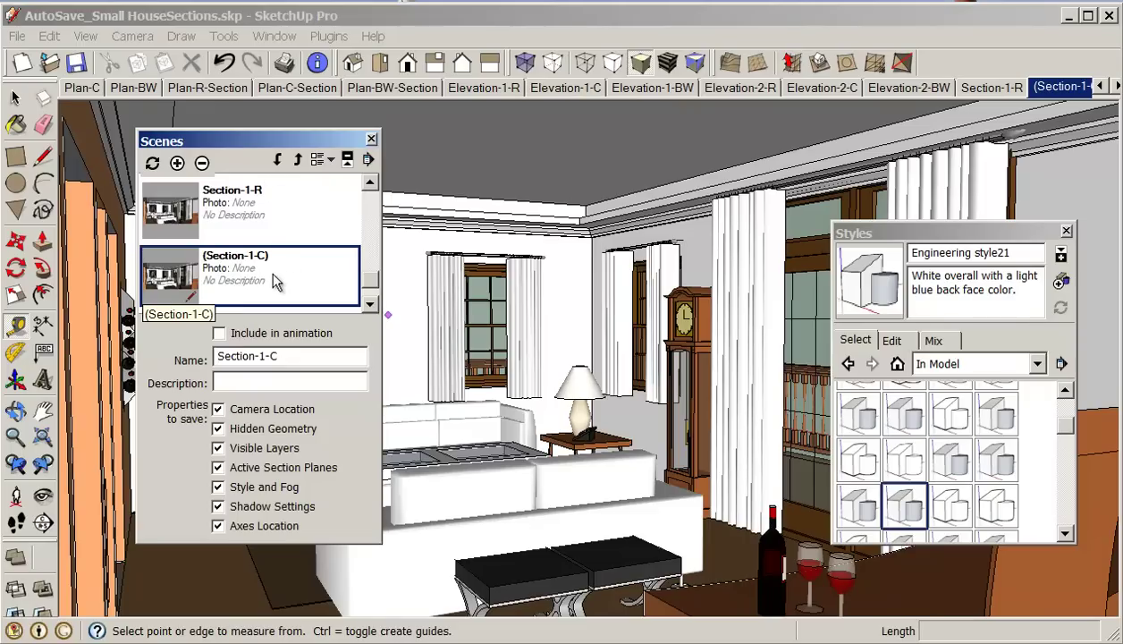
pyautogui.click(177, 163)
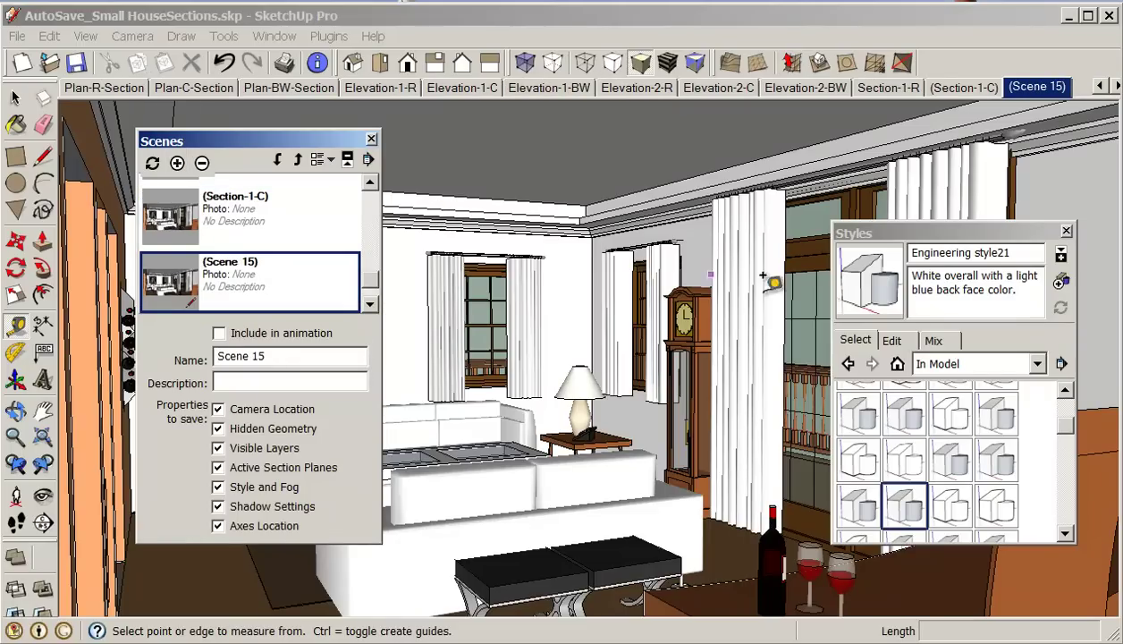
pyautogui.click(955, 506)
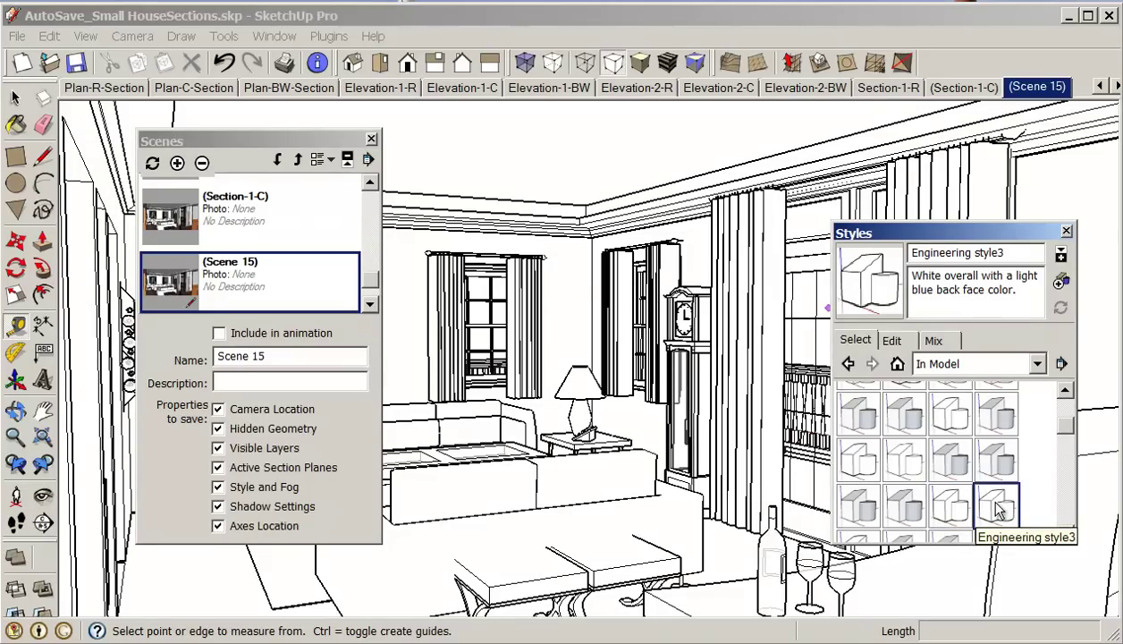
pyautogui.click(998, 506)
pyautogui.click(974, 505)
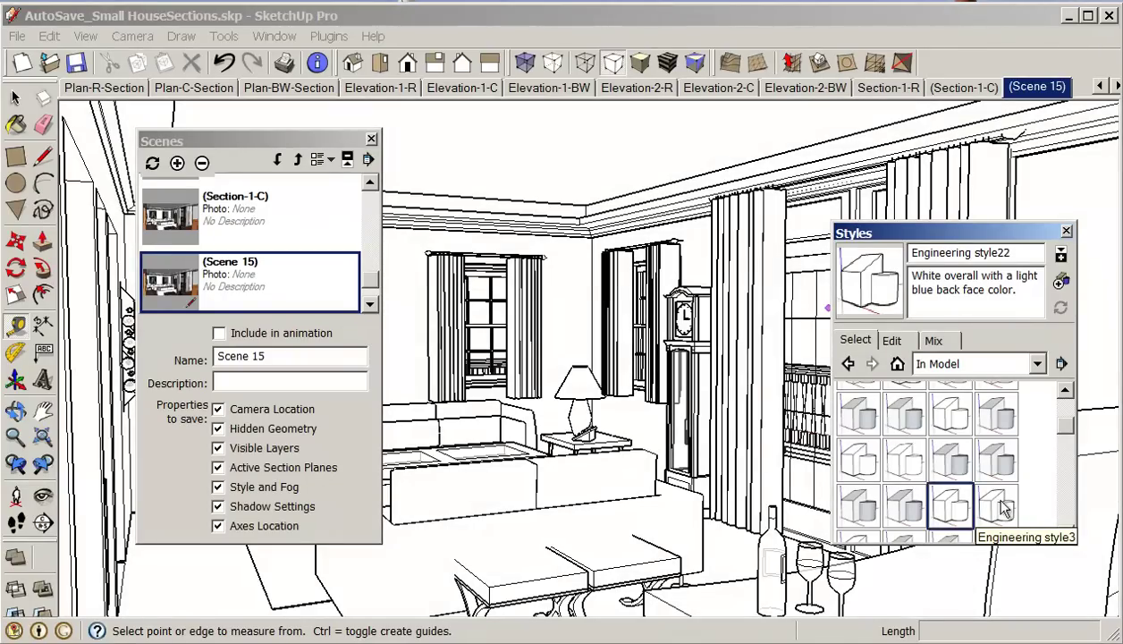
pyautogui.click(1000, 506)
pyautogui.click(871, 541)
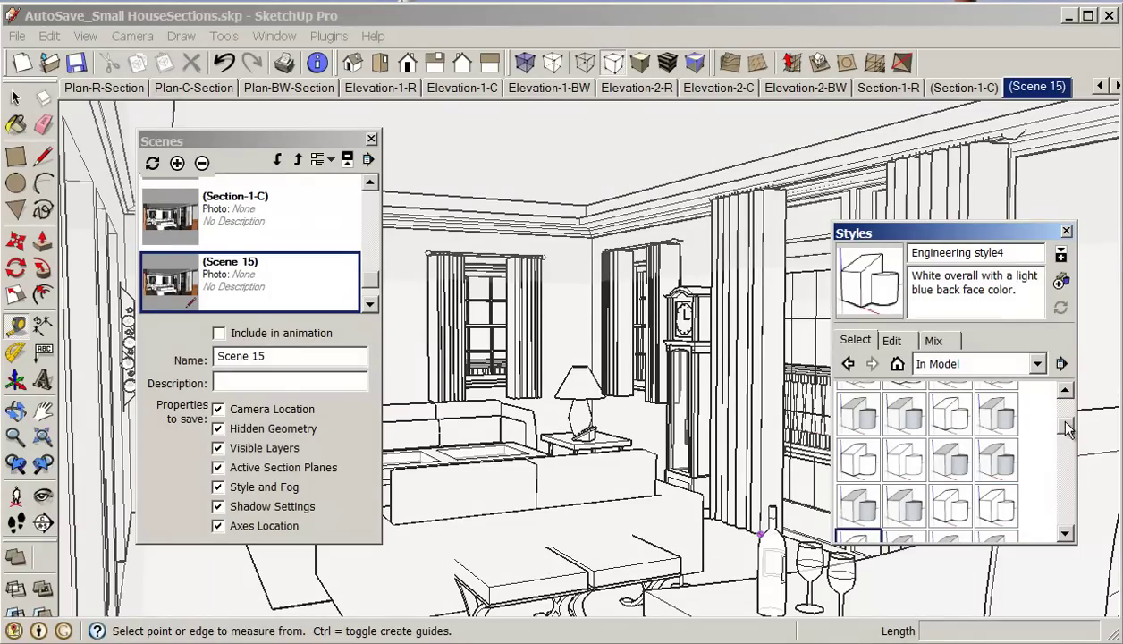
pyautogui.scroll(1, 1067, 429)
pyautogui.click(1000, 426)
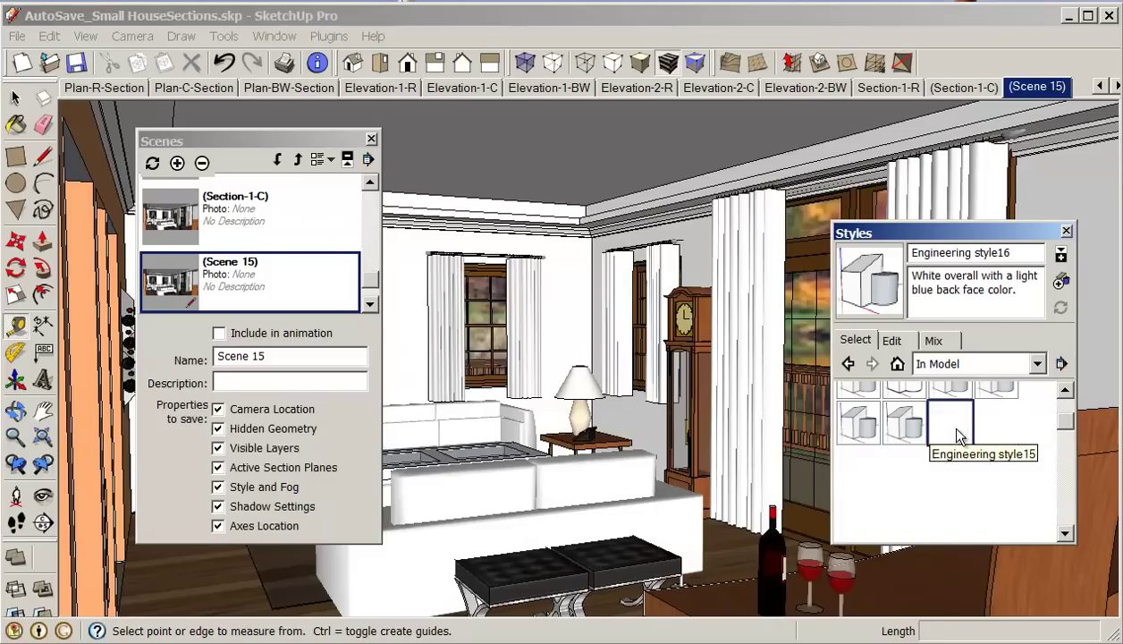
pyautogui.click(953, 424)
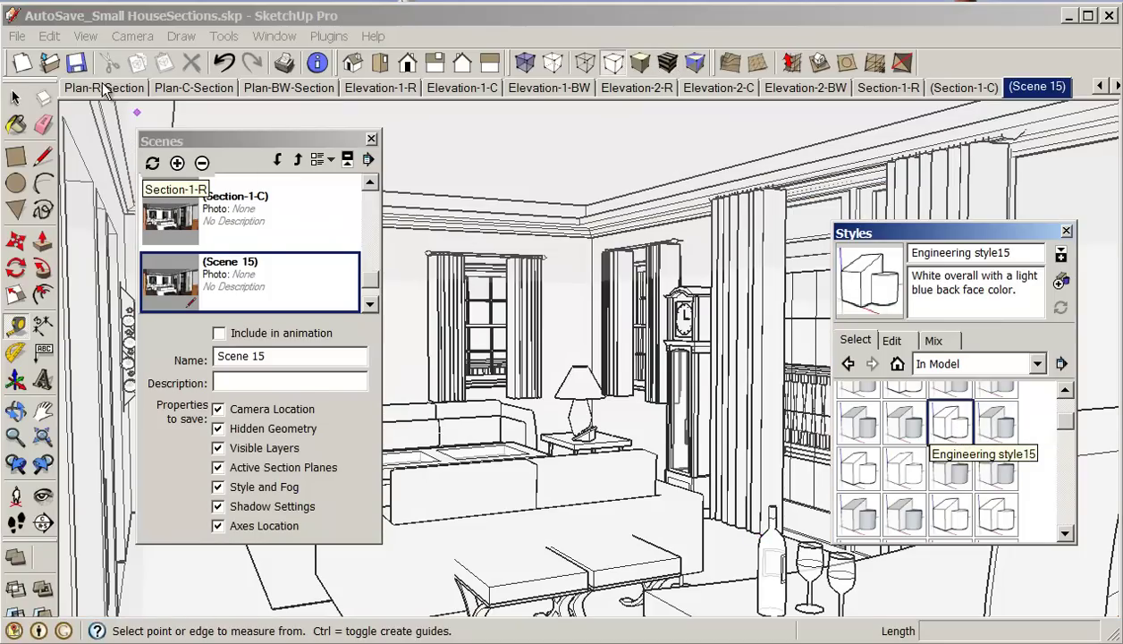
pyautogui.click(86, 38)
pyautogui.moveTo(98, 256)
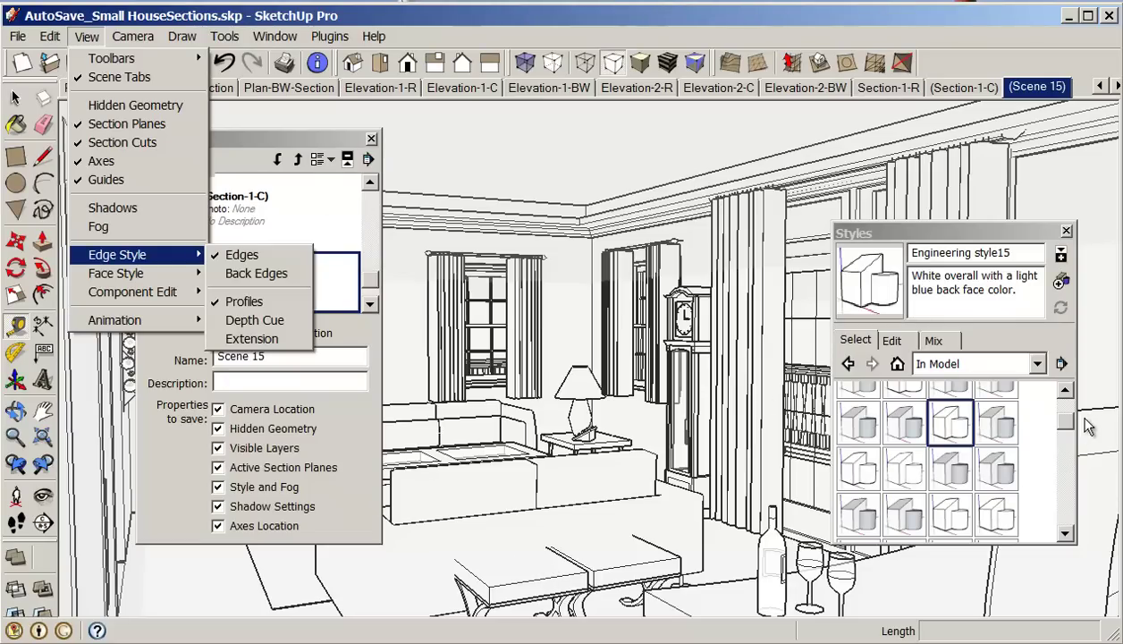
# Apply Engineering style16 and move the two black ottomans behind the sofa together by about 2 1/2 inches.
pyautogui.click(1003, 426)
pyautogui.moveTo(626, 447); pyautogui.dragTo(658, 480, button='middle')
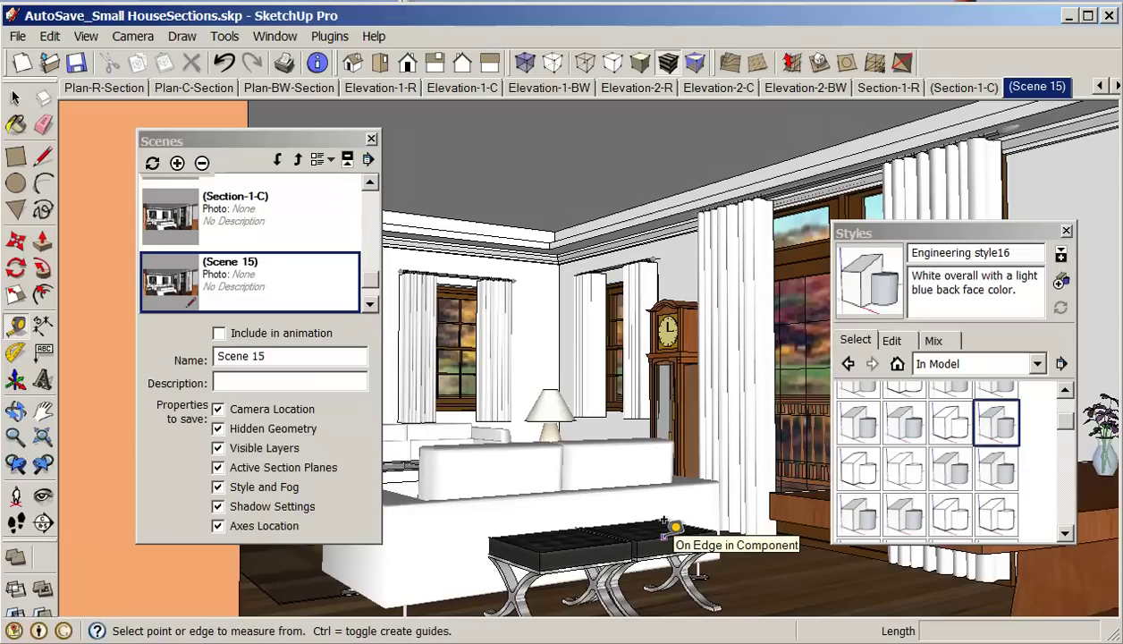
pyautogui.press('space')
pyautogui.click(650, 549)
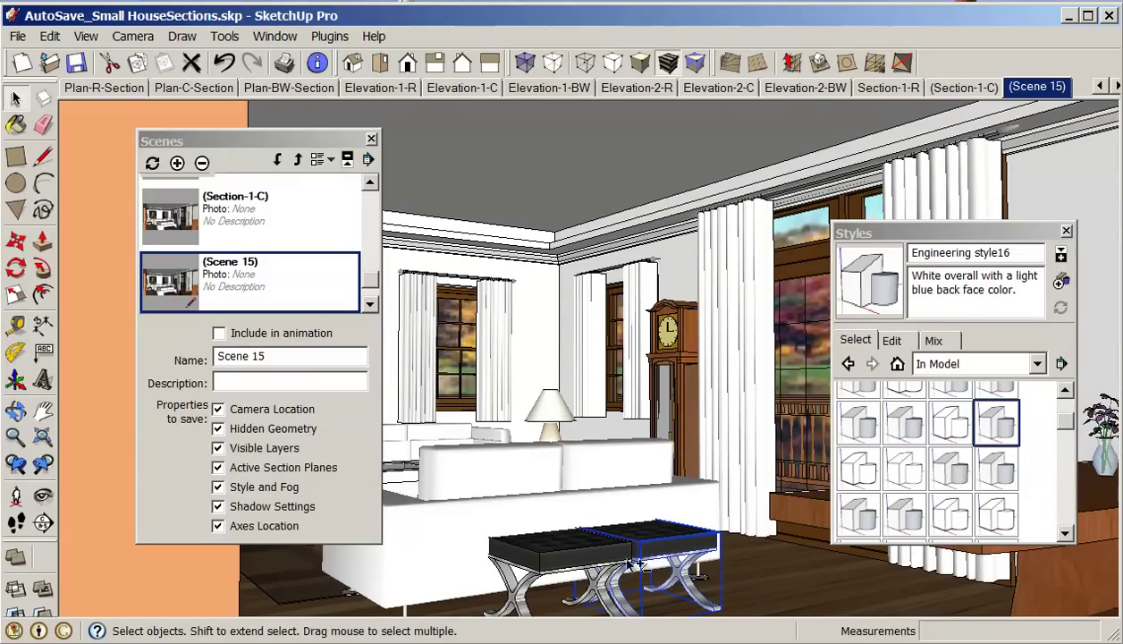
pyautogui.keyDown('shift'); pyautogui.click(619, 560); pyautogui.keyUp('shift')
pyautogui.press('m')
pyautogui.click(771, 581)
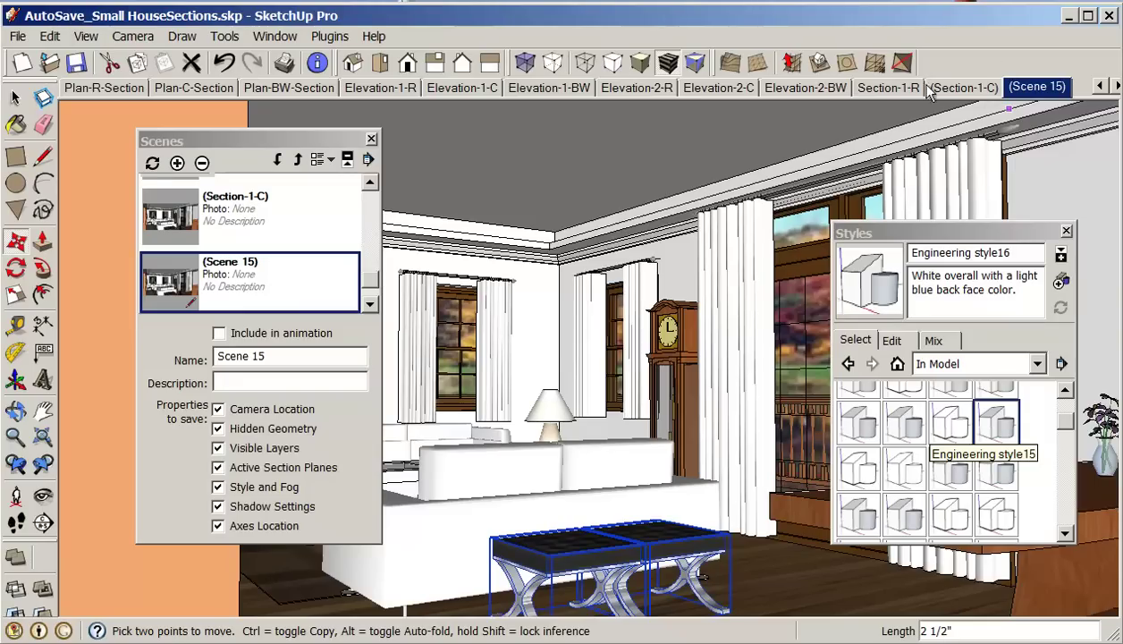
# Update the Section-1-R scene and the Section-1-C scene, activating each one first.
pyautogui.click(898, 93)
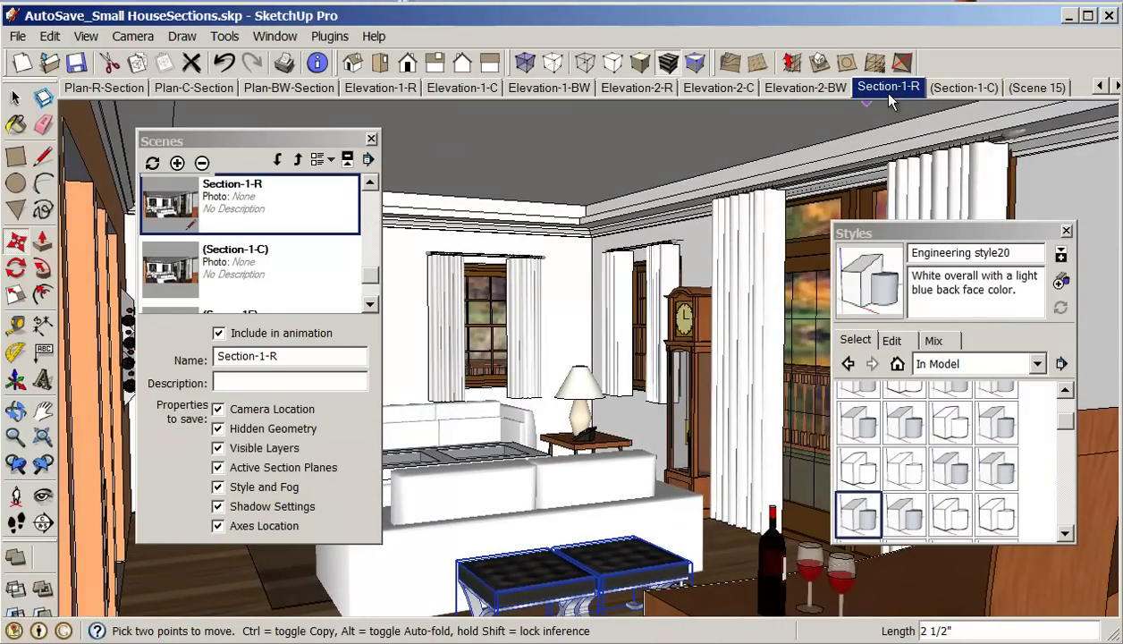
pyautogui.rightClick(888, 95)
pyautogui.click(925, 162)
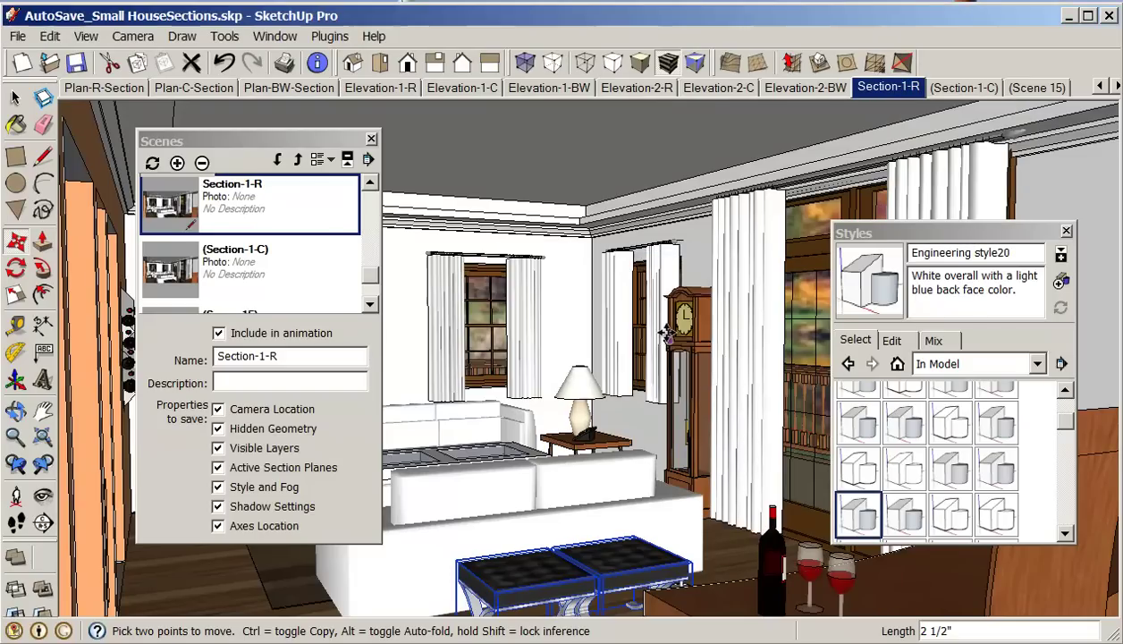
pyautogui.click(964, 89)
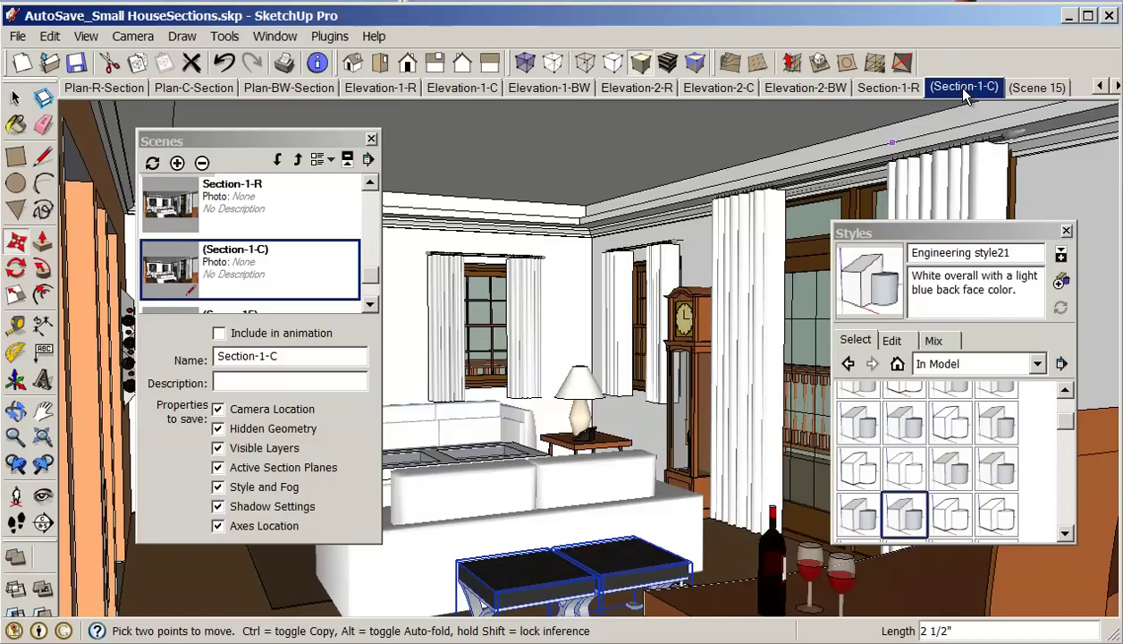
pyautogui.rightClick(957, 93)
pyautogui.click(982, 166)
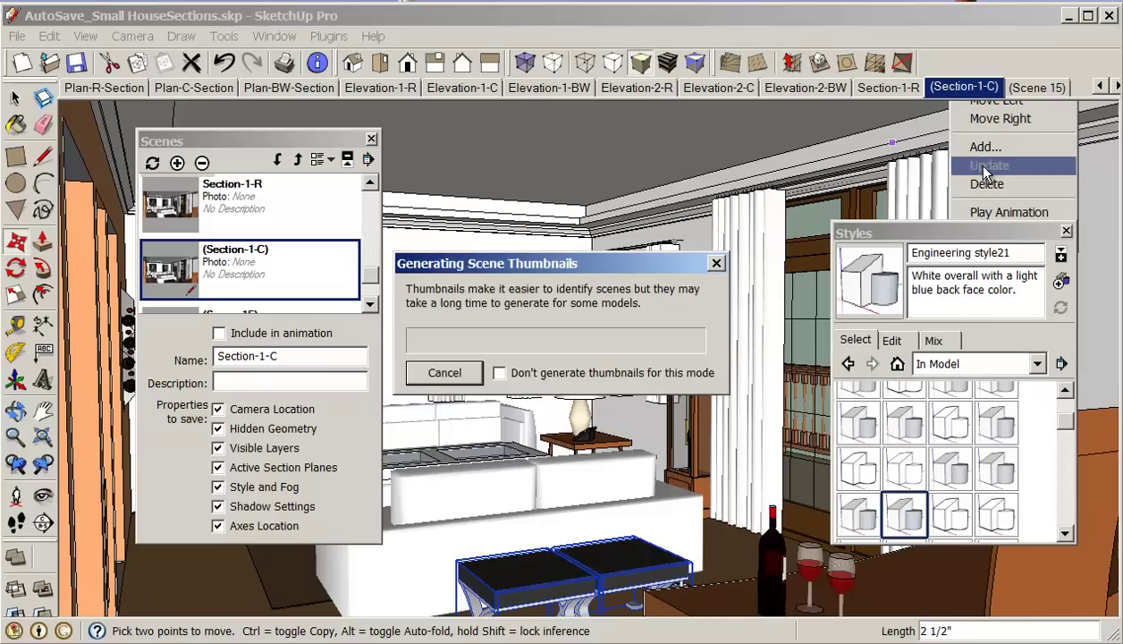
# Activate Scene 15, try the in-model line styles, apply Engineering style17 and update the scene with it.
pyautogui.click(1035, 87)
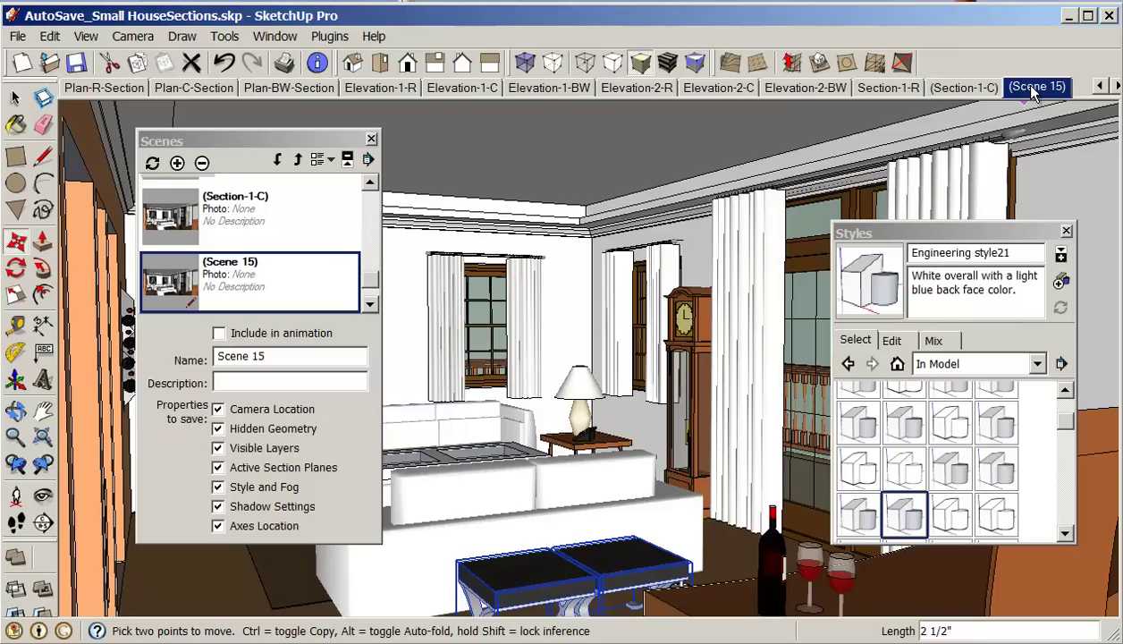
pyautogui.click(953, 467)
pyautogui.click(993, 472)
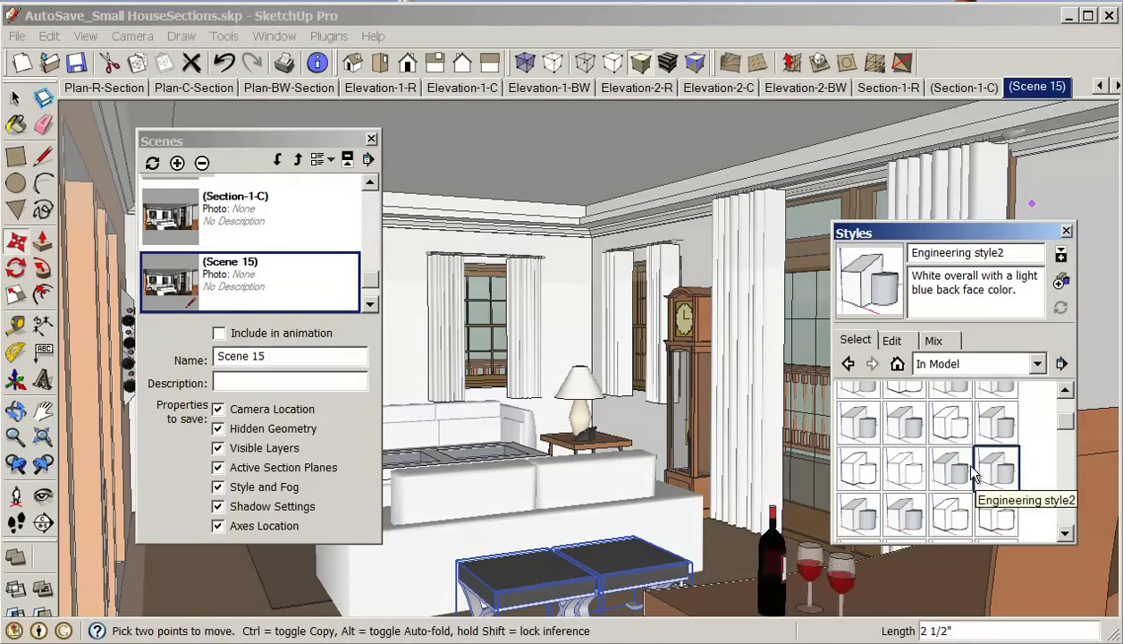
pyautogui.click(904, 472)
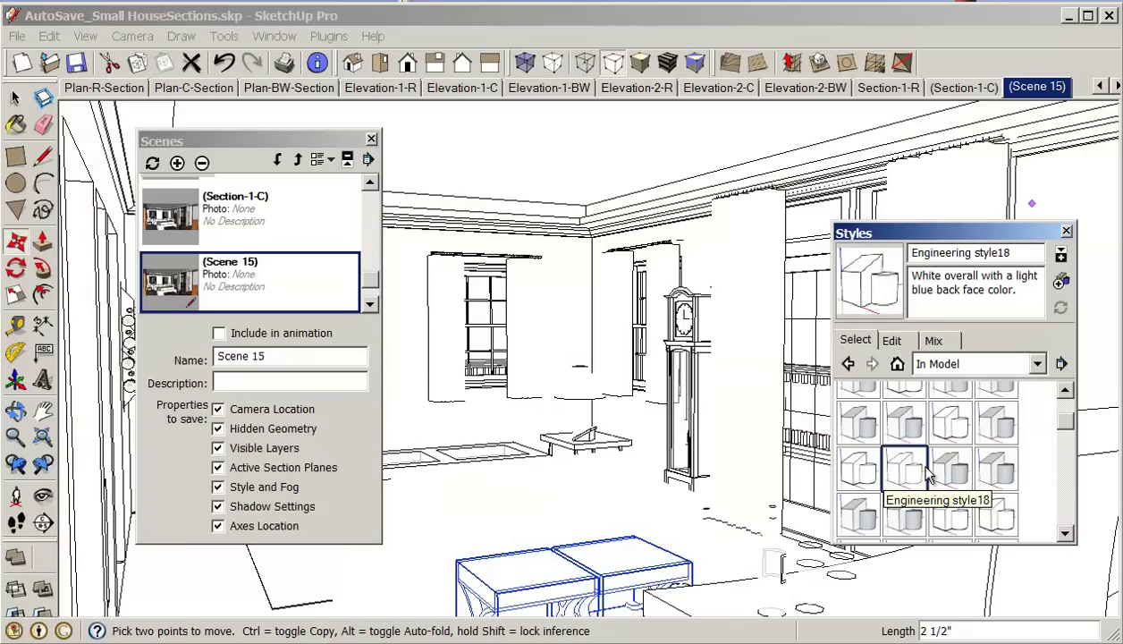
pyautogui.click(860, 470)
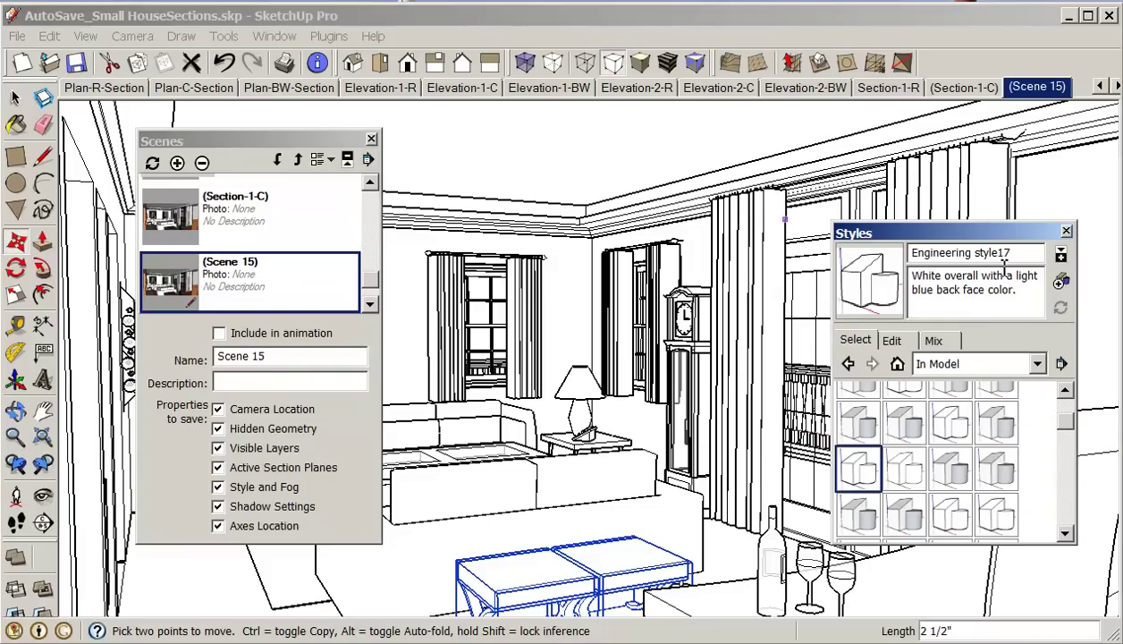
pyautogui.rightClick(1026, 86)
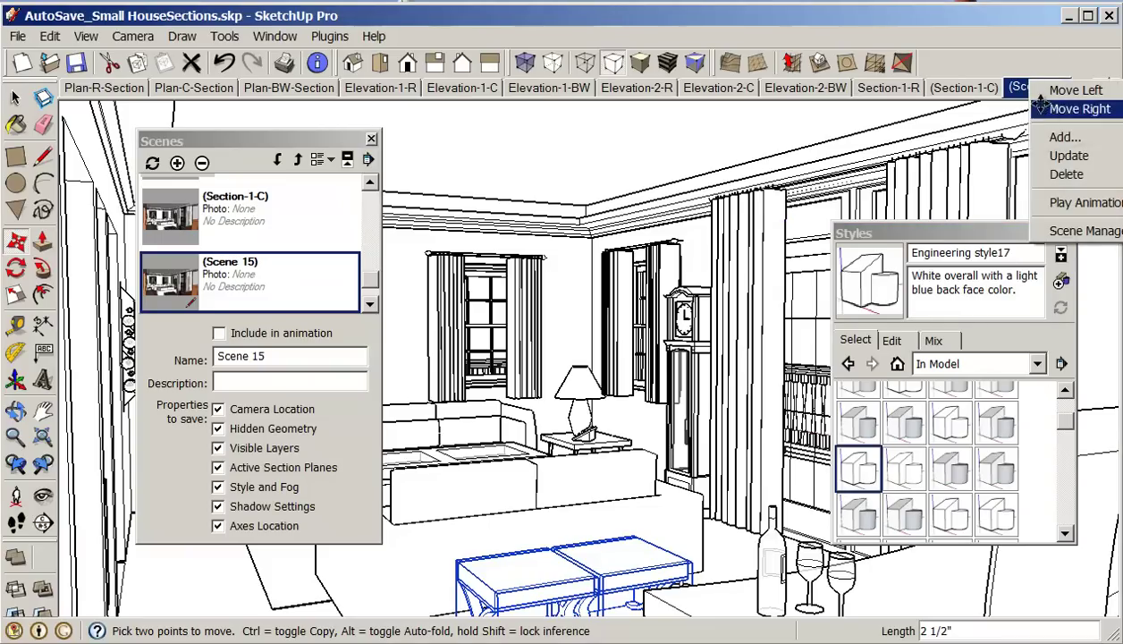
pyautogui.click(1069, 156)
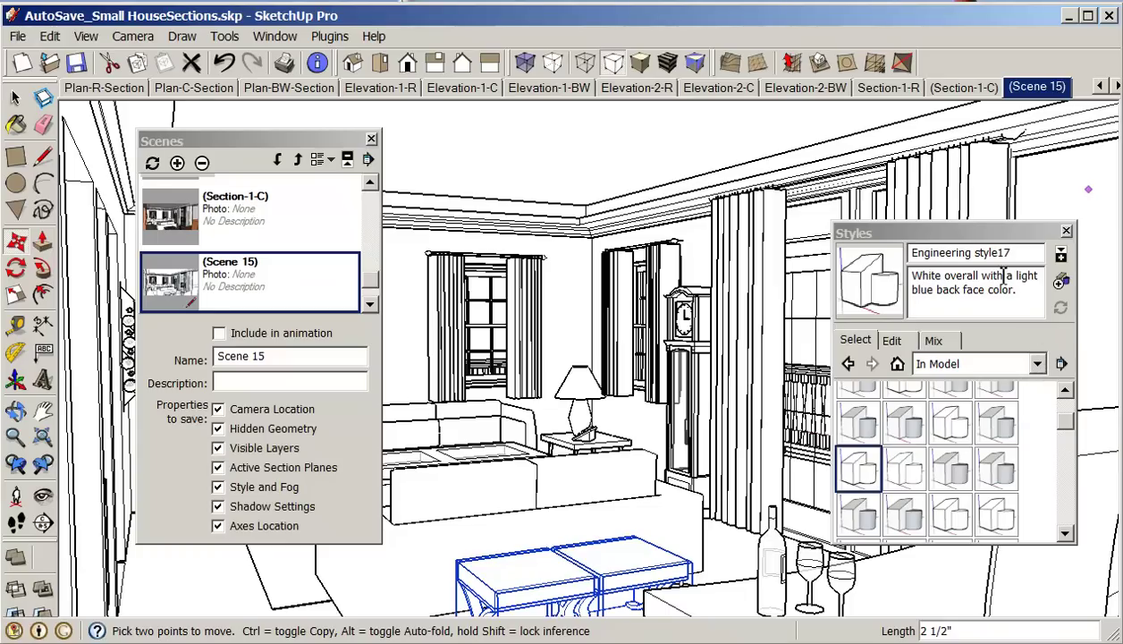
# Rename Scene 15 as Section-1-BW.
pyautogui.moveTo(948, 234); pyautogui.dragTo(769, 174)
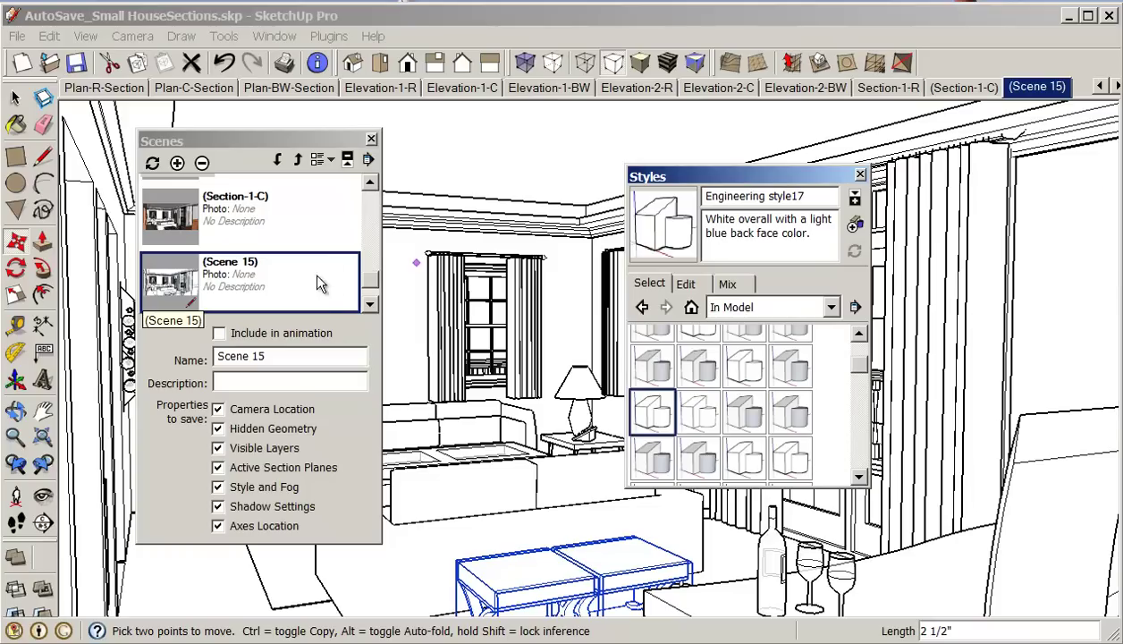
pyautogui.moveTo(281, 356); pyautogui.dragTo(189, 358)
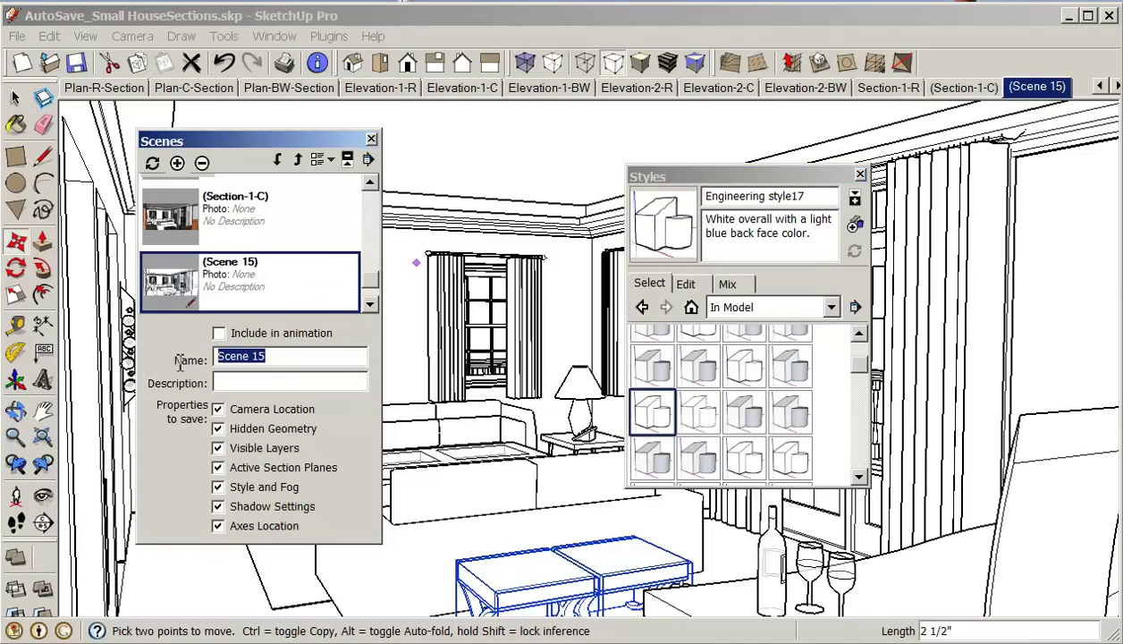
pyautogui.write('Sec')
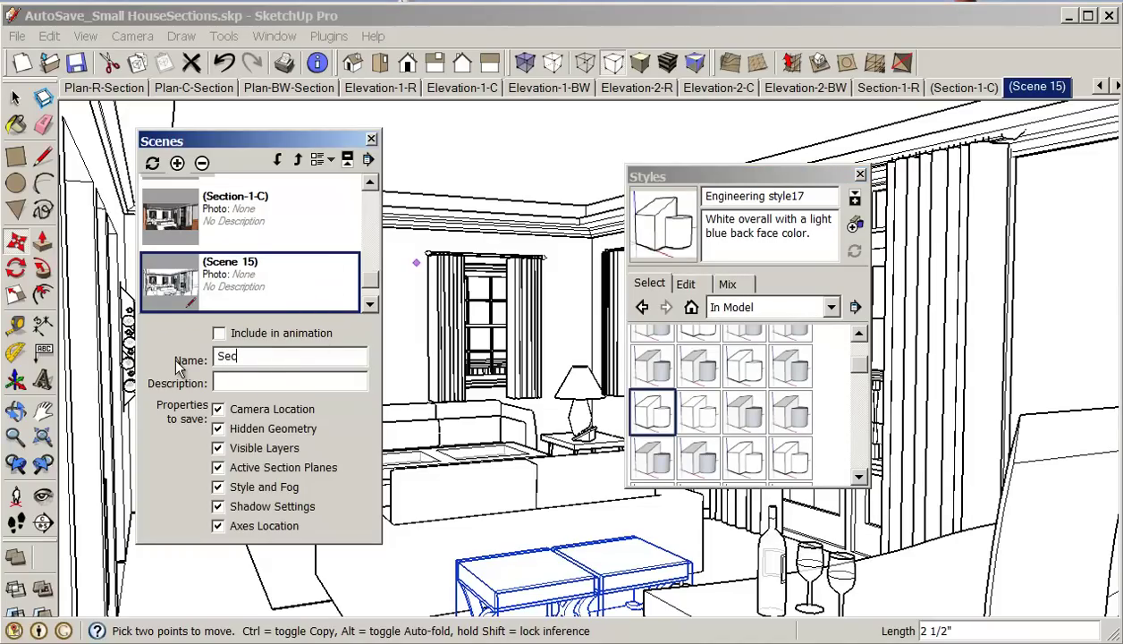
pyautogui.write('tion-1')
pyautogui.press('Return')
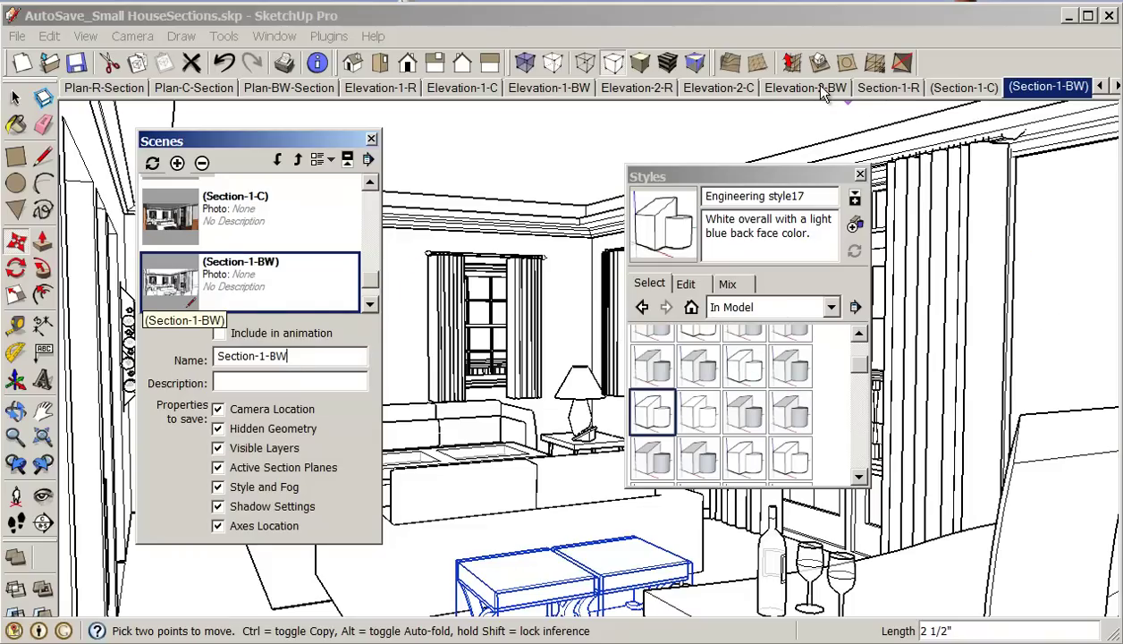
# Activate the Section-1-R scene and hide the CEILING and Roof layers to expose the house interior.
pyautogui.click(885, 87)
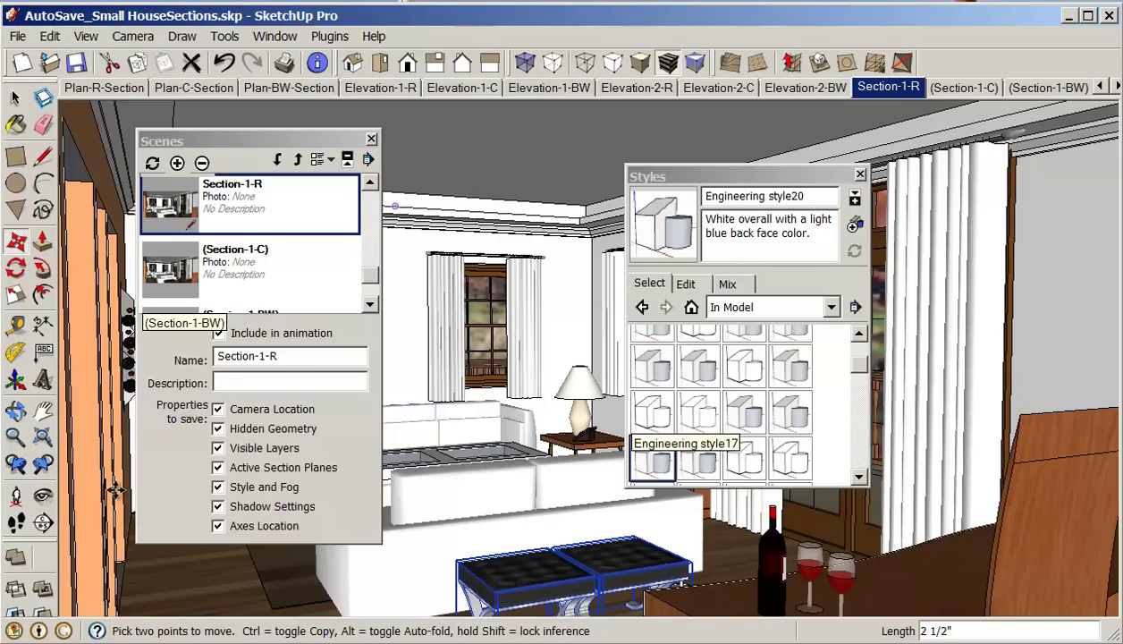
pyautogui.click(354, 64)
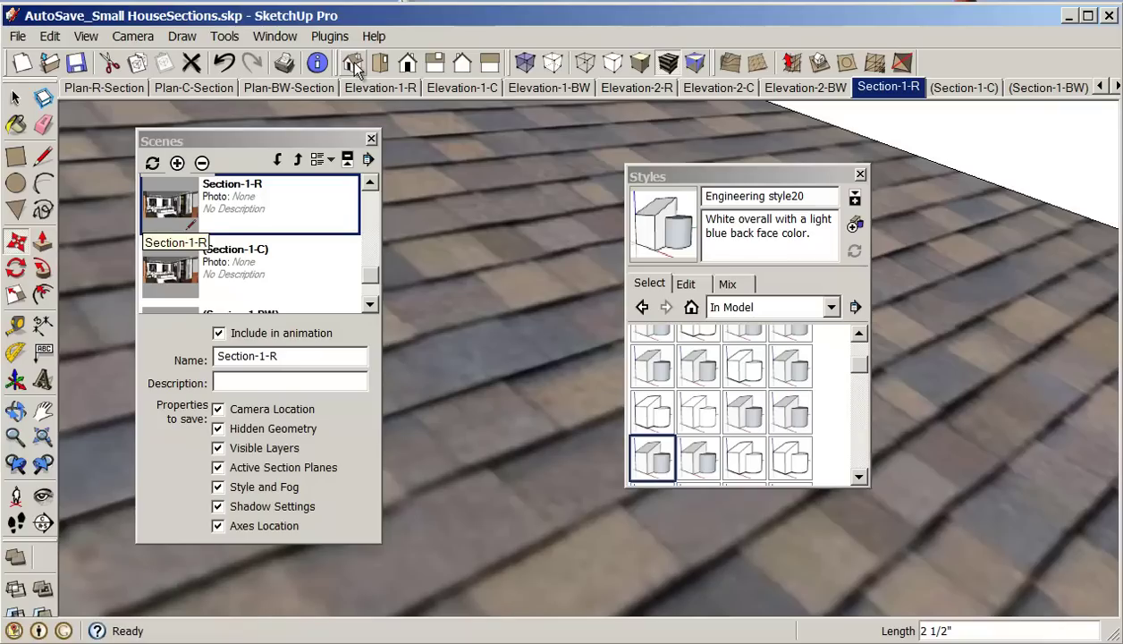
pyautogui.click(43, 438)
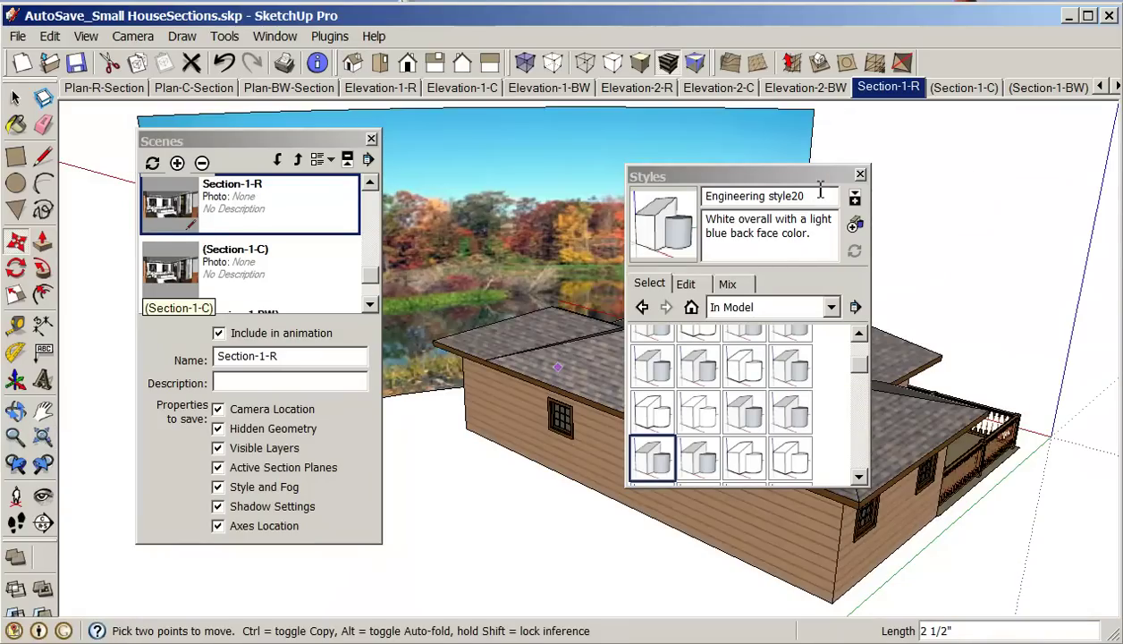
pyautogui.click(860, 174)
pyautogui.moveTo(314, 145); pyautogui.dragTo(1122, 154)
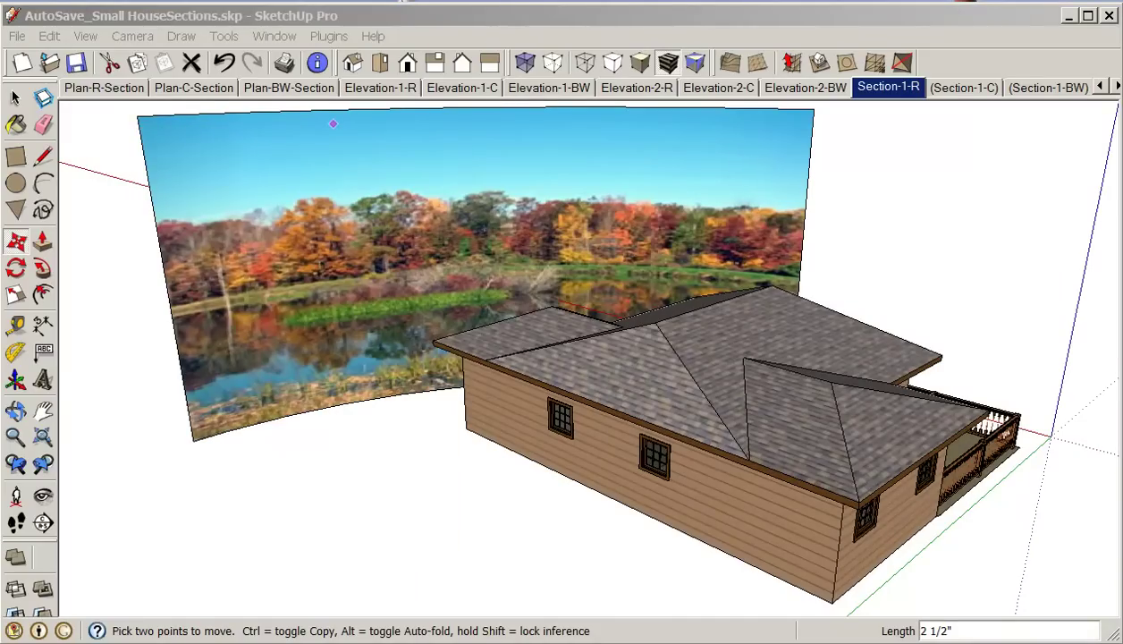
pyautogui.moveTo(0, 273); pyautogui.dragTo(218, 329)
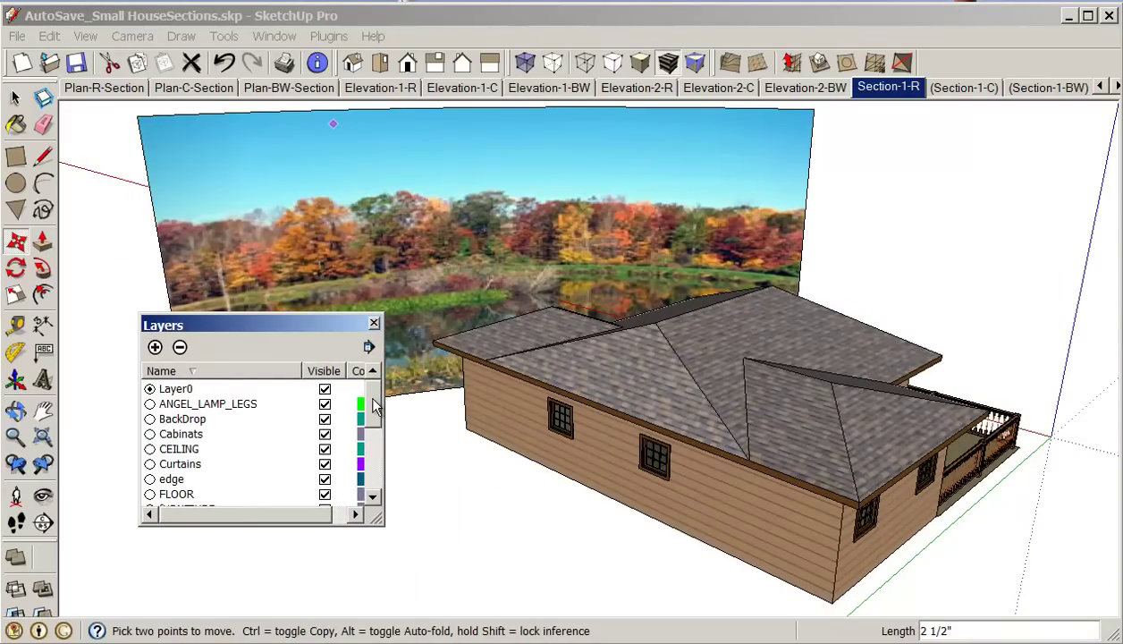
pyautogui.click(324, 448)
pyautogui.moveTo(374, 438); pyautogui.dragTo(381, 478)
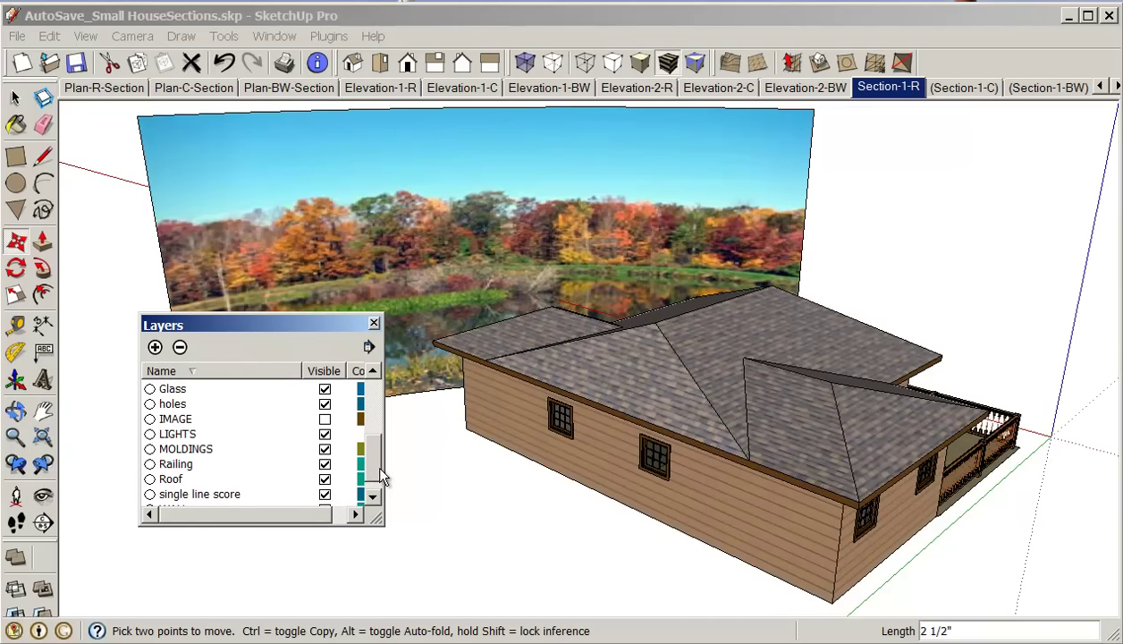
pyautogui.click(325, 479)
pyautogui.moveTo(287, 327); pyautogui.dragTo(1117, 336)
# Position the camera on the living room floor near the coffee table and turn it towards the dining table and kitchen.
pyautogui.moveTo(824, 350); pyautogui.dragTo(483, 510, button='middle')
pyautogui.press('m')
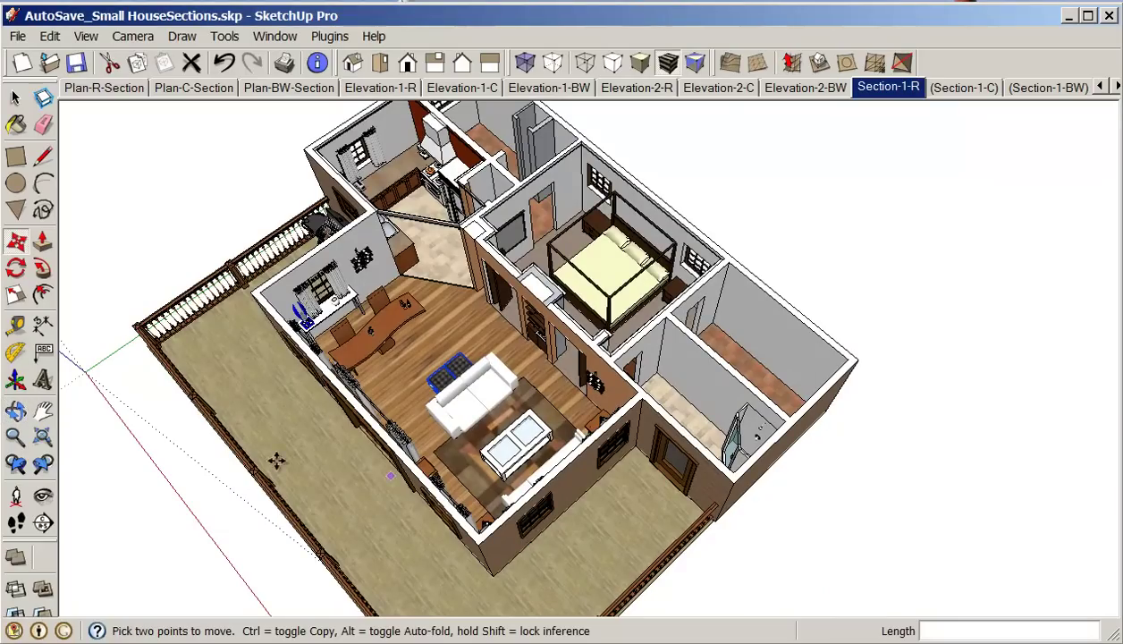
pyautogui.click(17, 499)
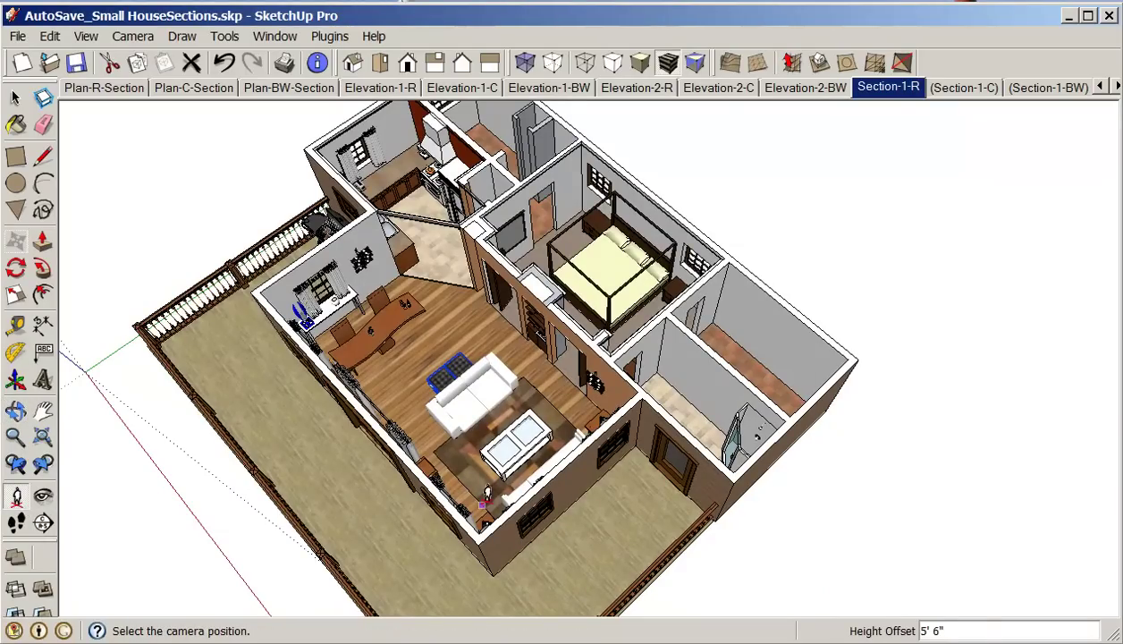
pyautogui.click(483, 503)
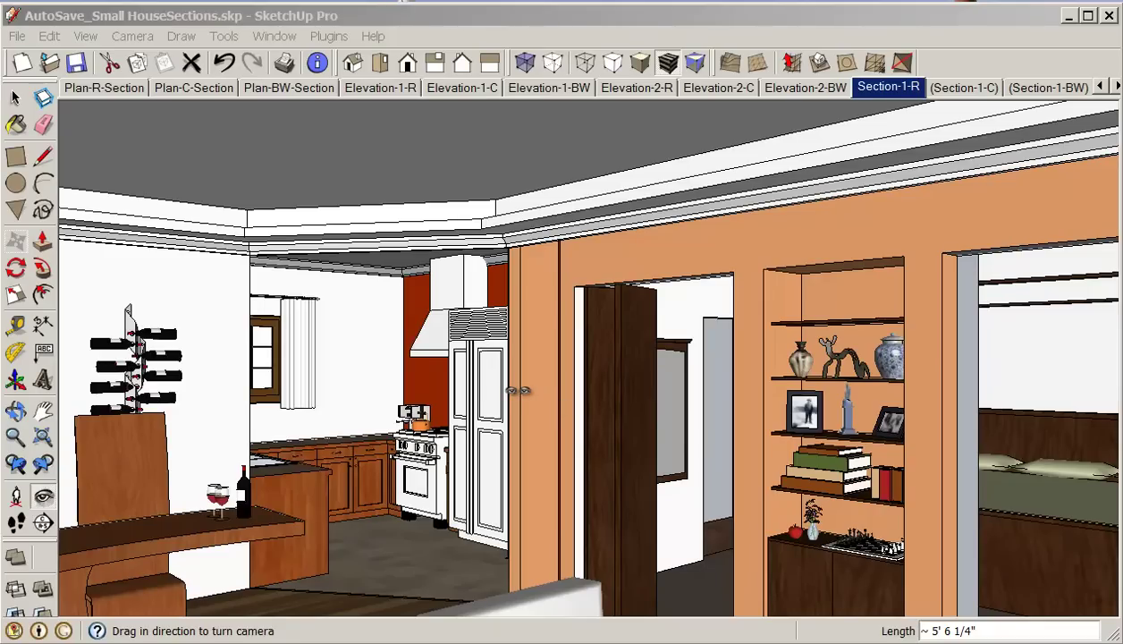
pyautogui.moveTo(501, 380); pyautogui.dragTo(219, 514)
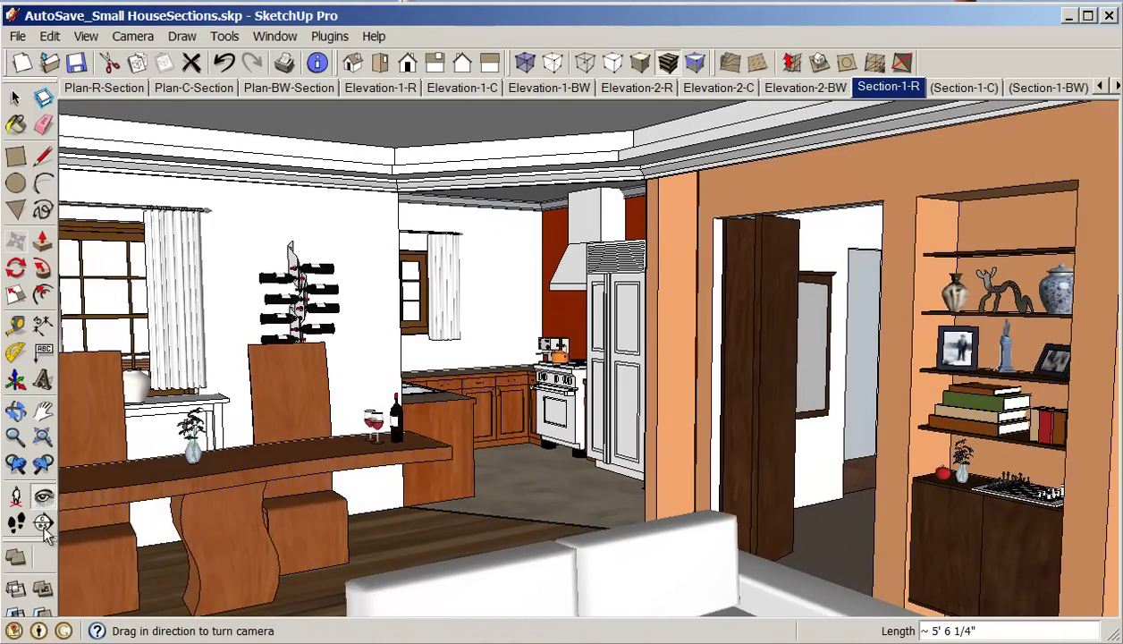
# Set the camera's field of view to 45 degrees.
pyautogui.click(14, 435)
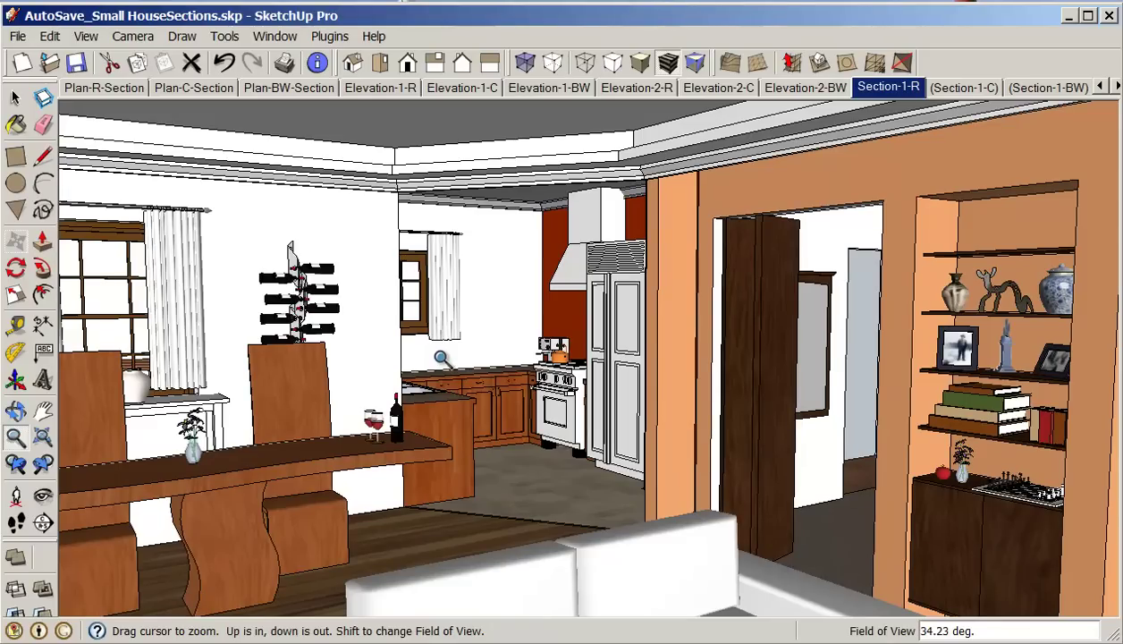
pyautogui.scroll(-3, 442, 359)
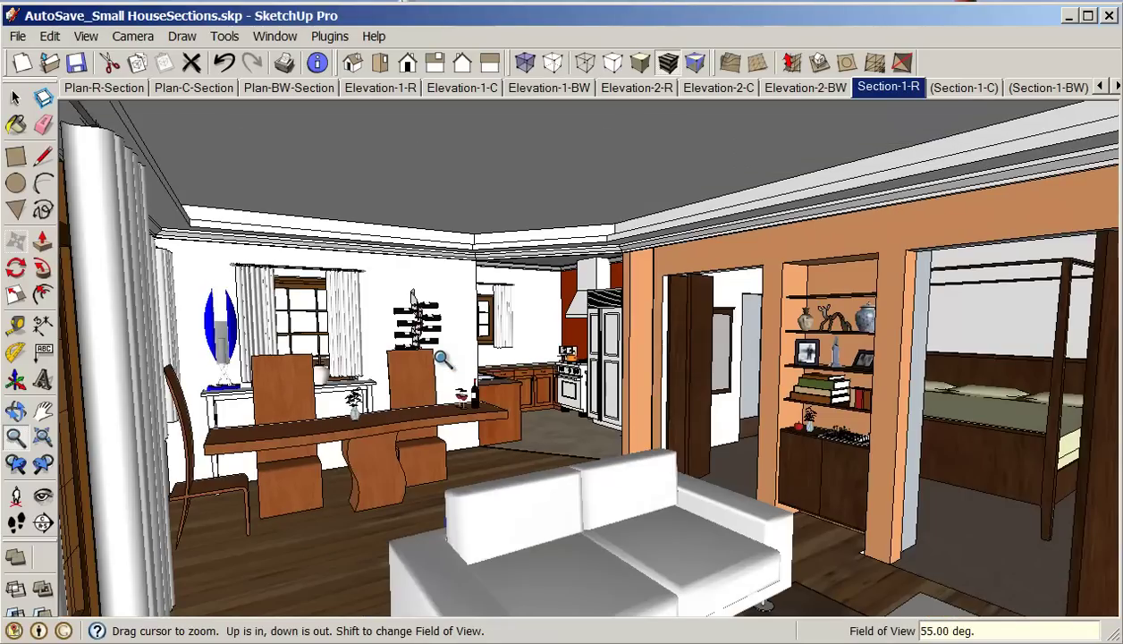
pyautogui.scroll(4, 601, 435)
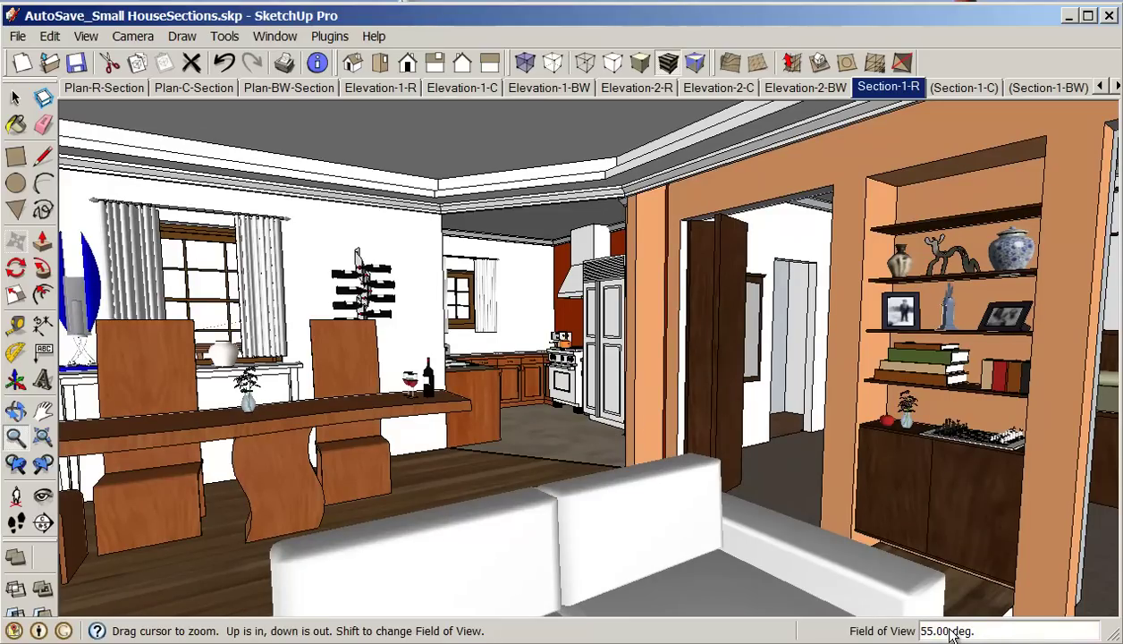
pyautogui.write('45')
pyautogui.press('Return')
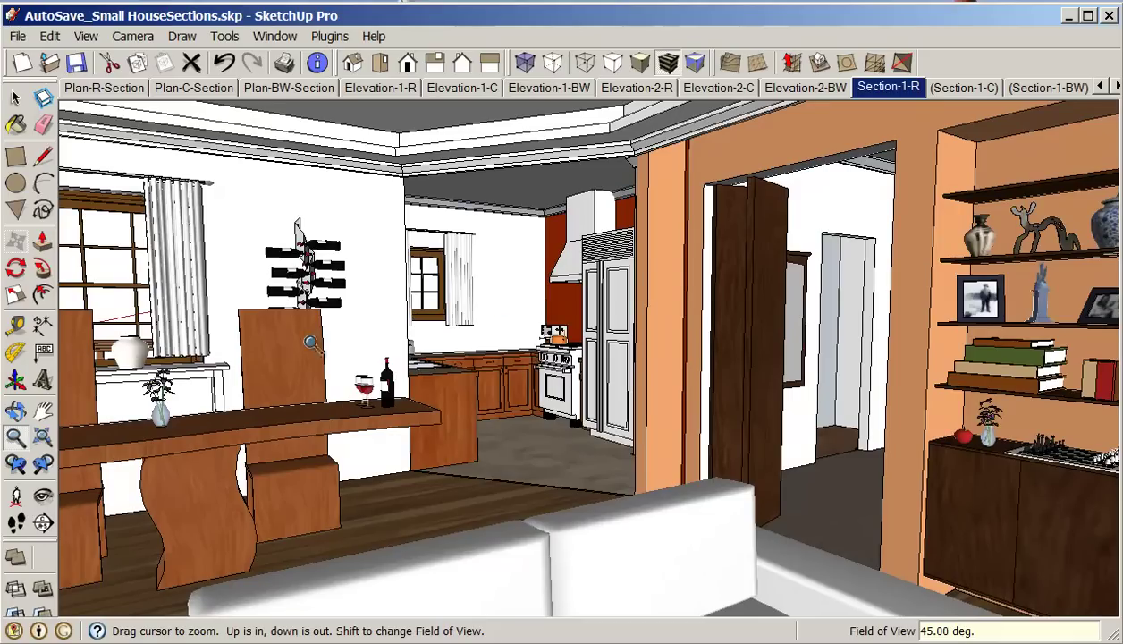
# Adjust the field of view and turn the camera to frame the sofa, dining table, kitchen and bookshelves.
pyautogui.click(133, 36)
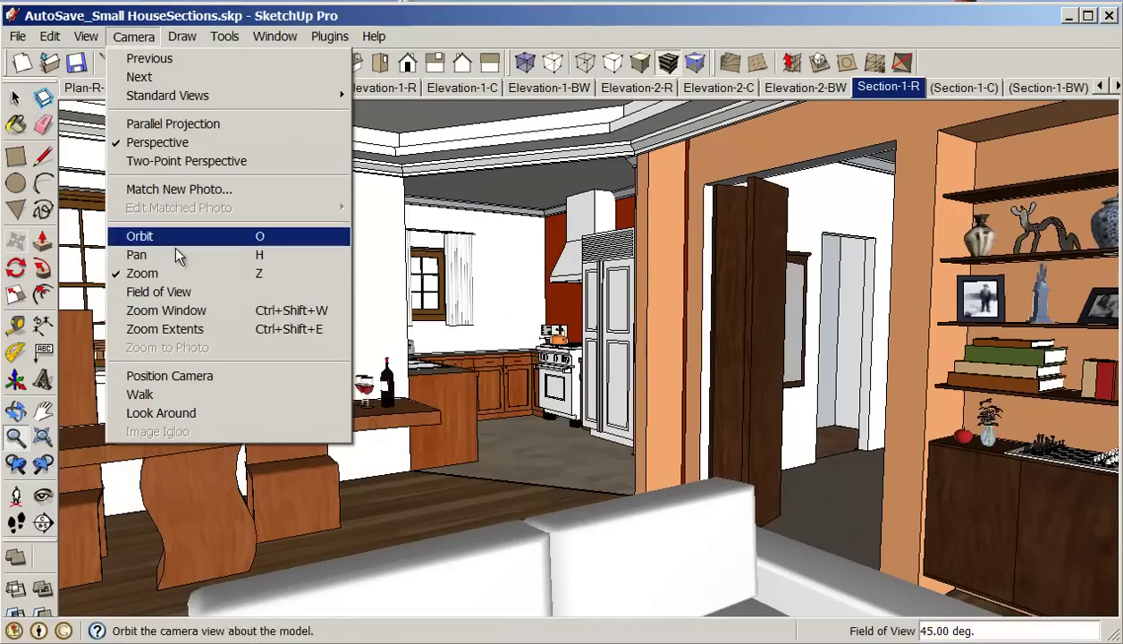
pyautogui.click(165, 291)
pyautogui.moveTo(382, 296); pyautogui.dragTo(483, 238)
pyautogui.click(42, 495)
pyautogui.moveTo(421, 454); pyautogui.dragTo(380, 439)
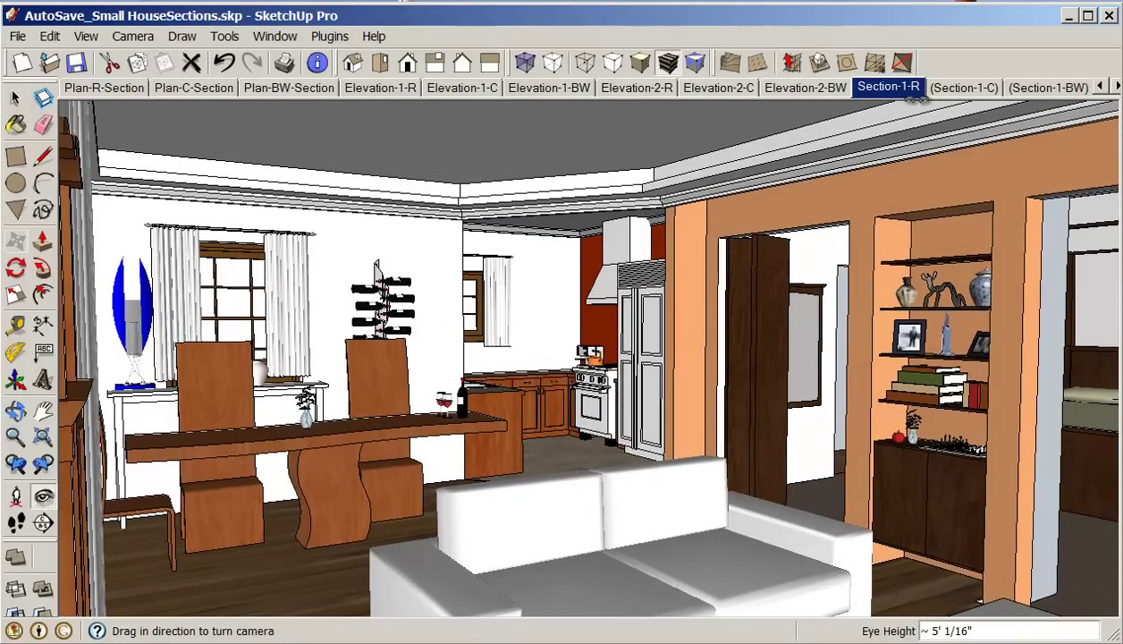
# Add a scene of the dining and kitchen view and move it to the end of the scene list, after Section-1-BW.
pyautogui.rightClick(874, 93)
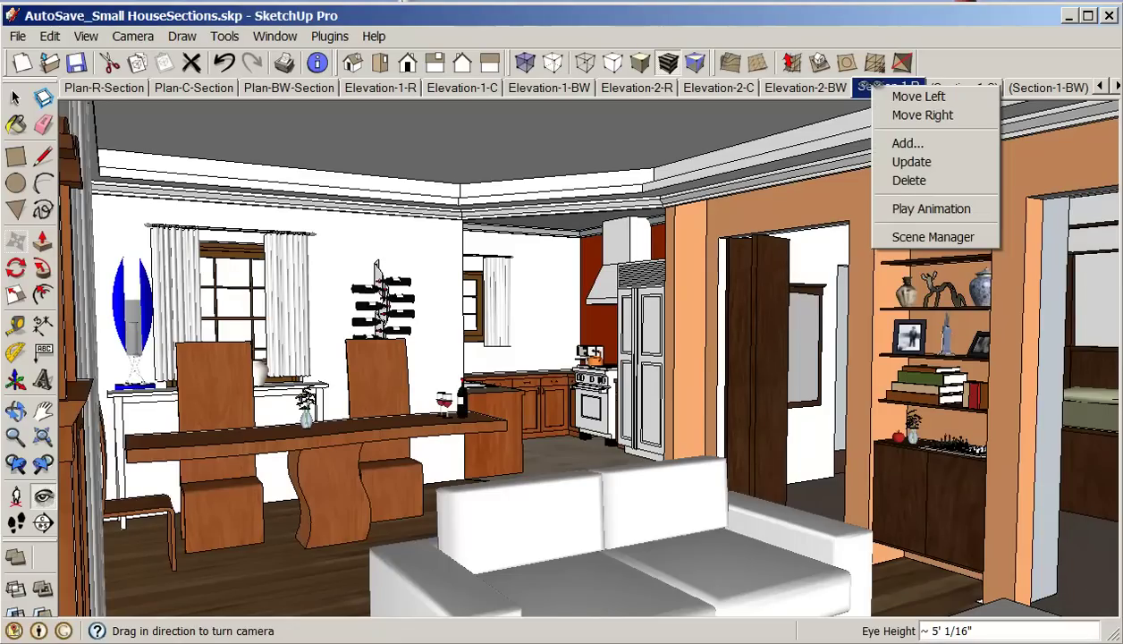
pyautogui.click(897, 142)
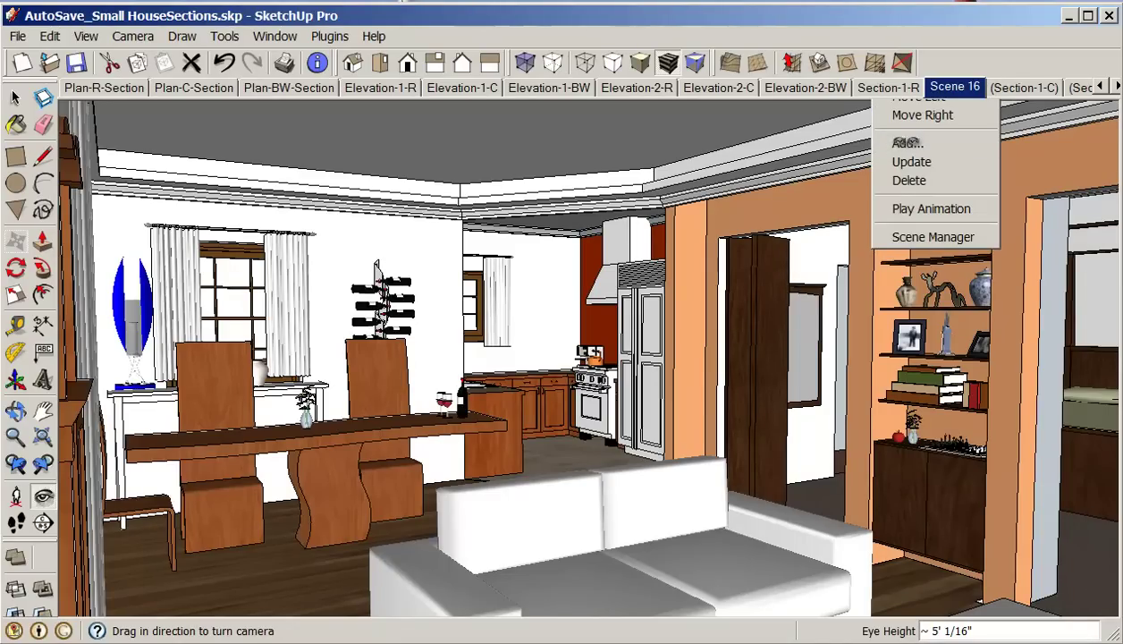
pyautogui.moveTo(1122, 2); pyautogui.dragTo(425, 88)
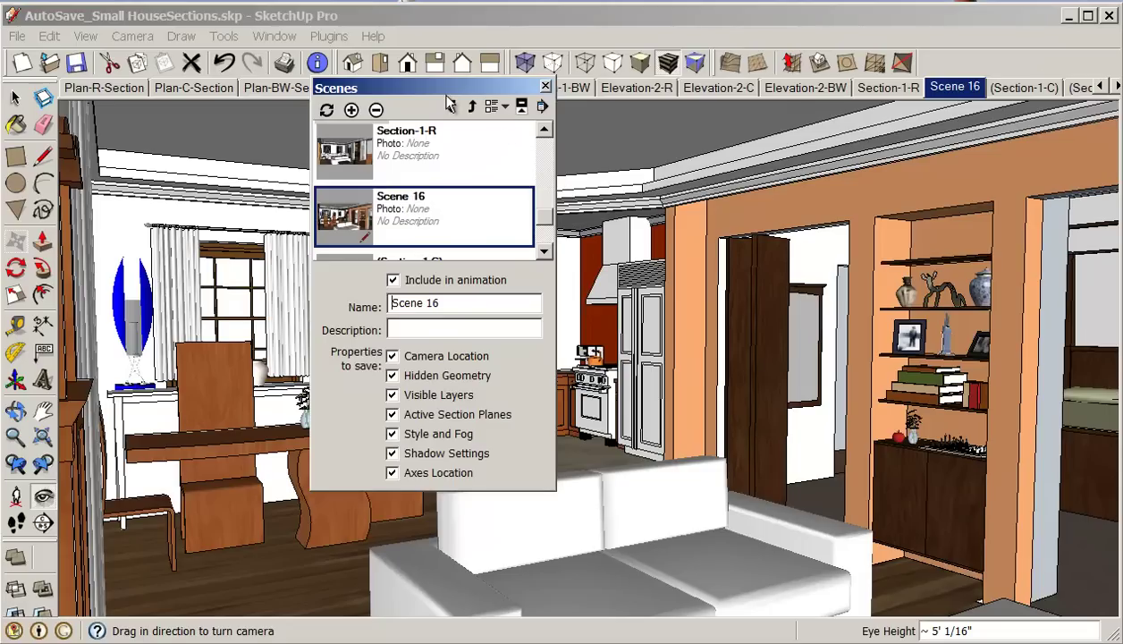
pyautogui.click(451, 107)
pyautogui.click(451, 107)
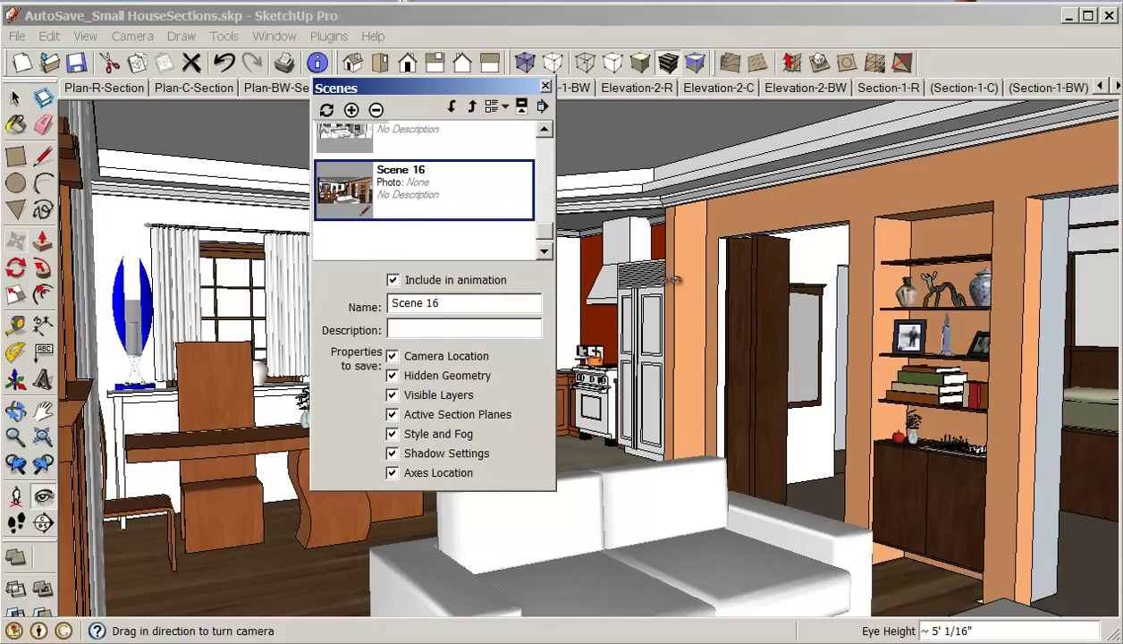
pyautogui.moveTo(448, 87); pyautogui.dragTo(378, 127)
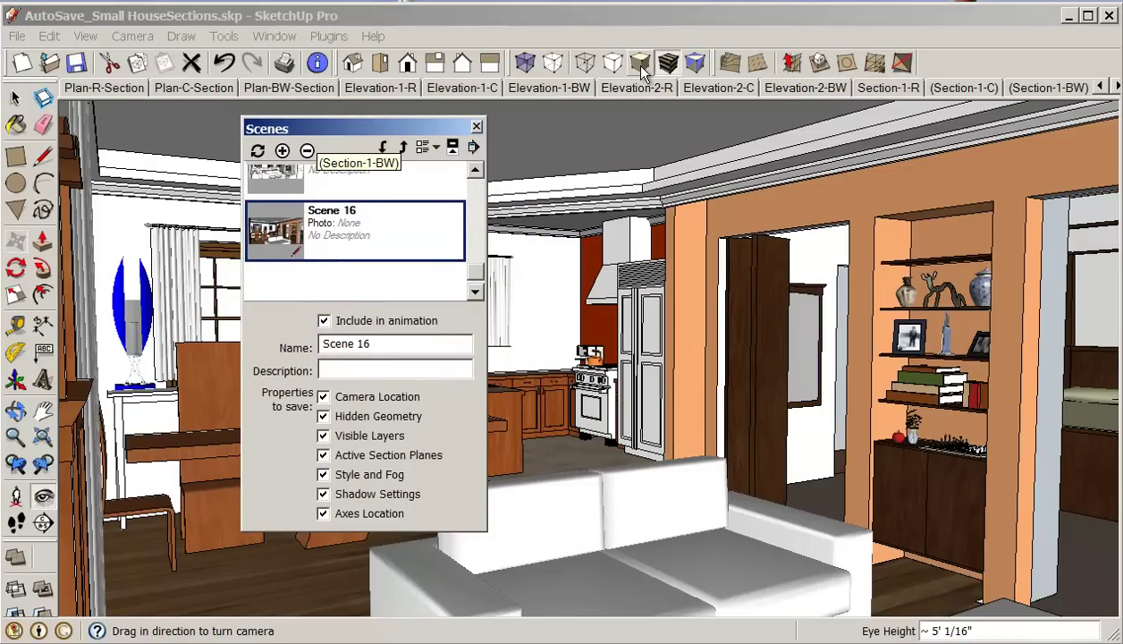
# Add another scene with the Shaded face style after Scene 16, saving the style changes as a new style.
pyautogui.click(282, 151)
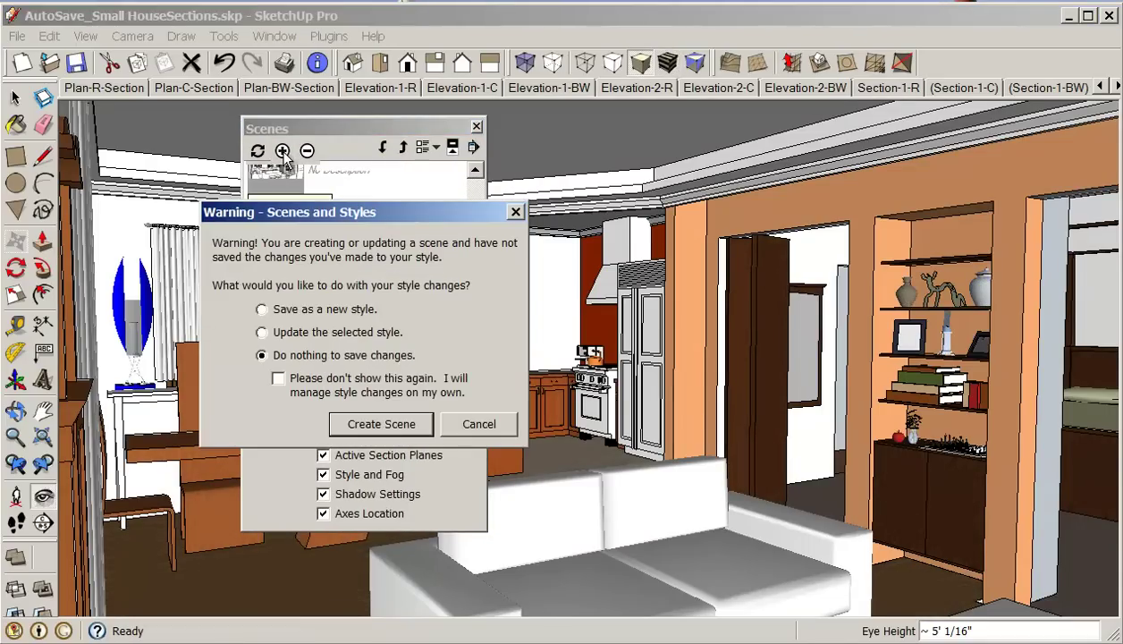
pyautogui.click(317, 310)
pyautogui.click(384, 424)
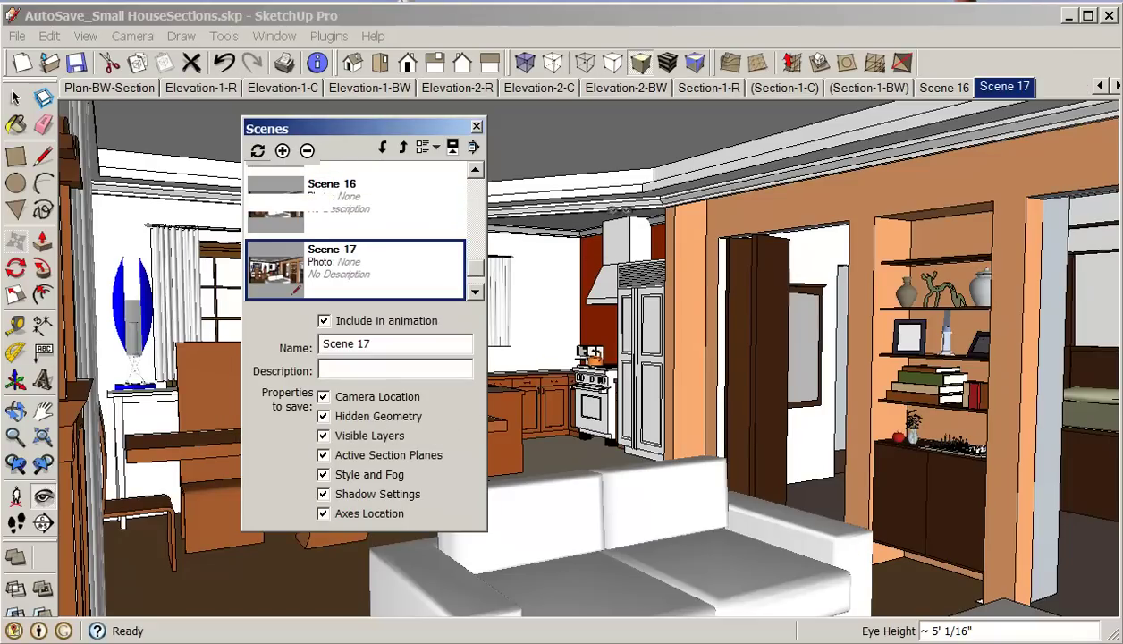
# Switch the dining and kitchen view to the Hidden Line face style and turn on profile edges.
pyautogui.click(614, 62)
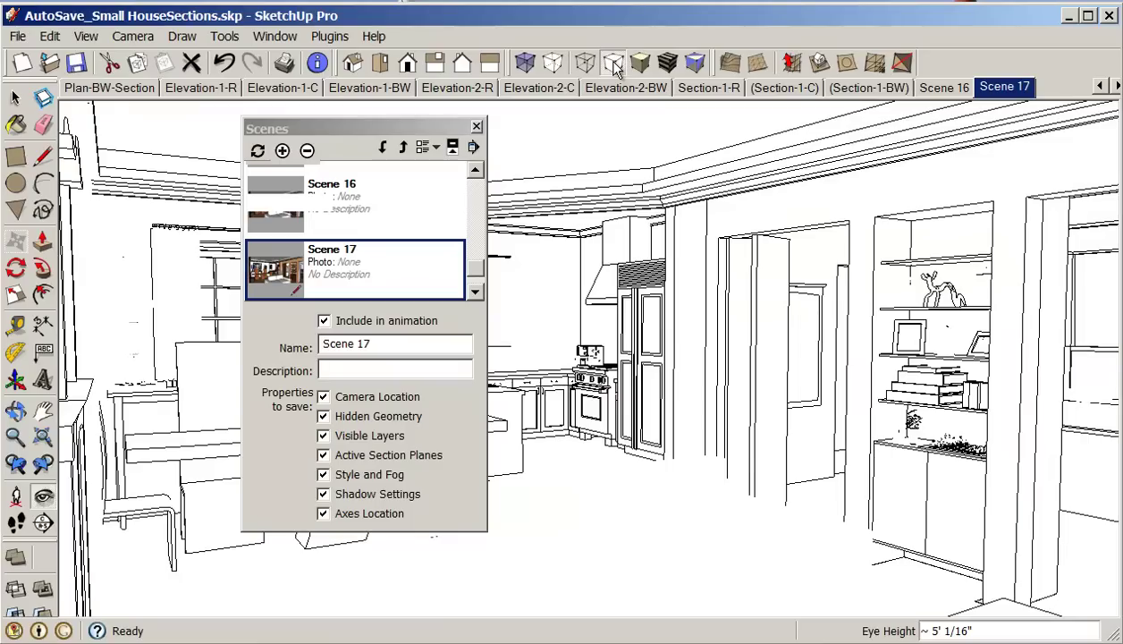
pyautogui.click(85, 36)
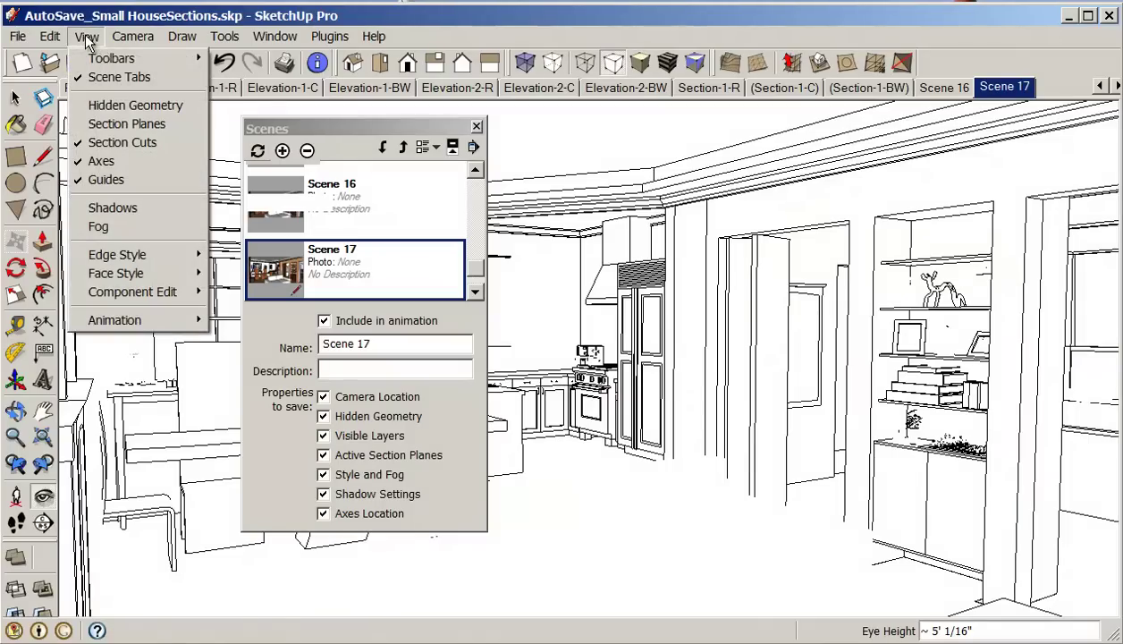
pyautogui.moveTo(103, 255)
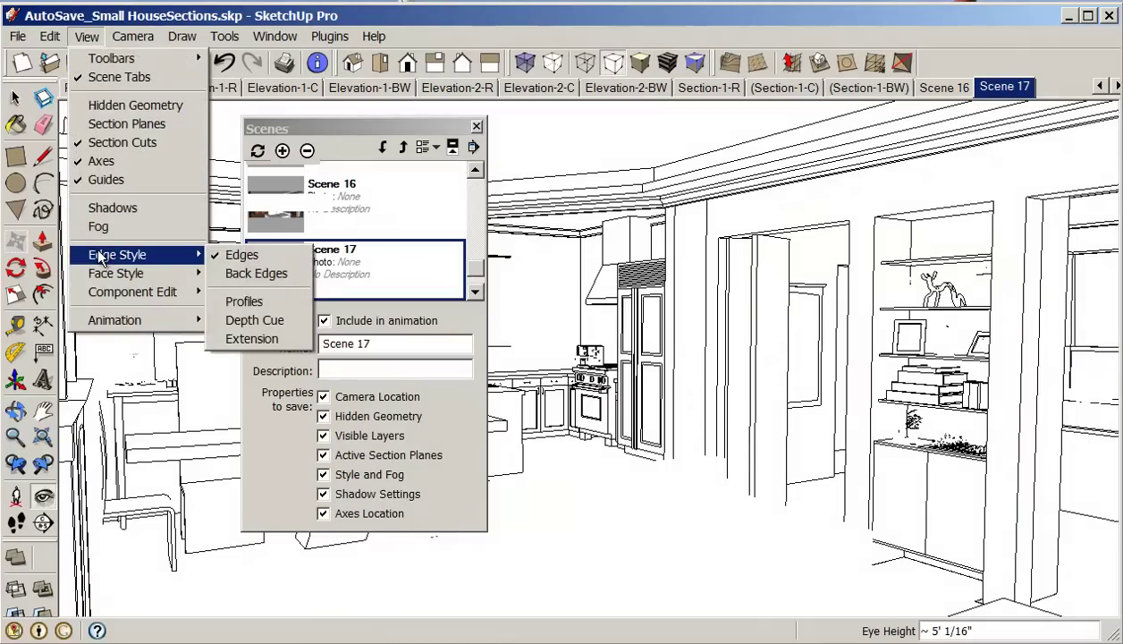
pyautogui.click(234, 301)
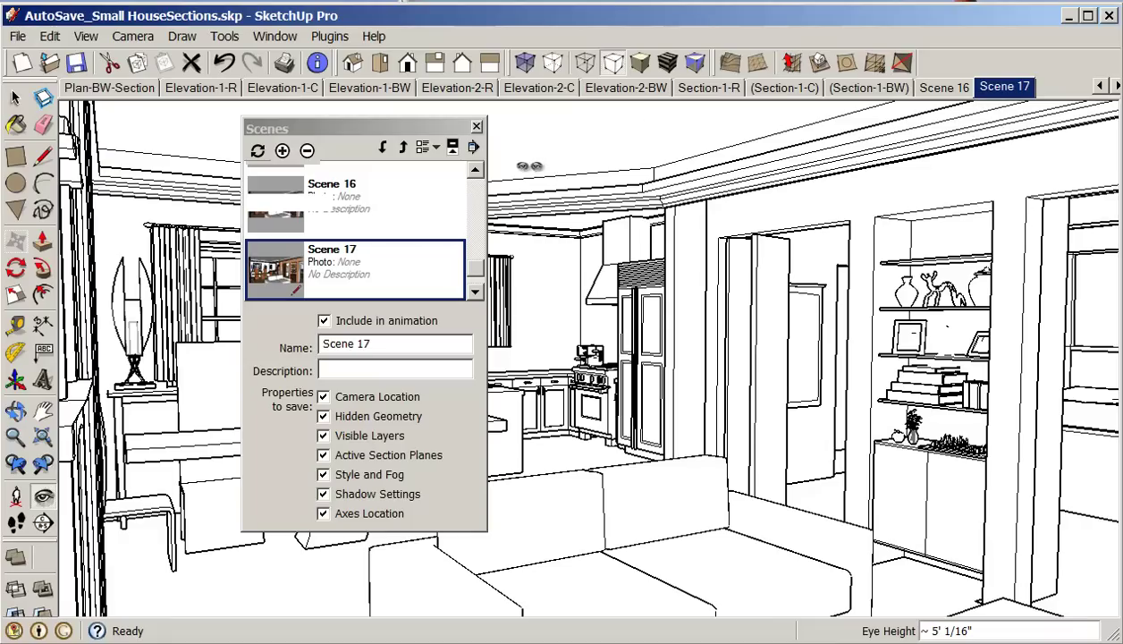
# Add a scene of the black-and-white dining and kitchen view after Scene 17, saving the style changes as a new style.
pyautogui.click(283, 152)
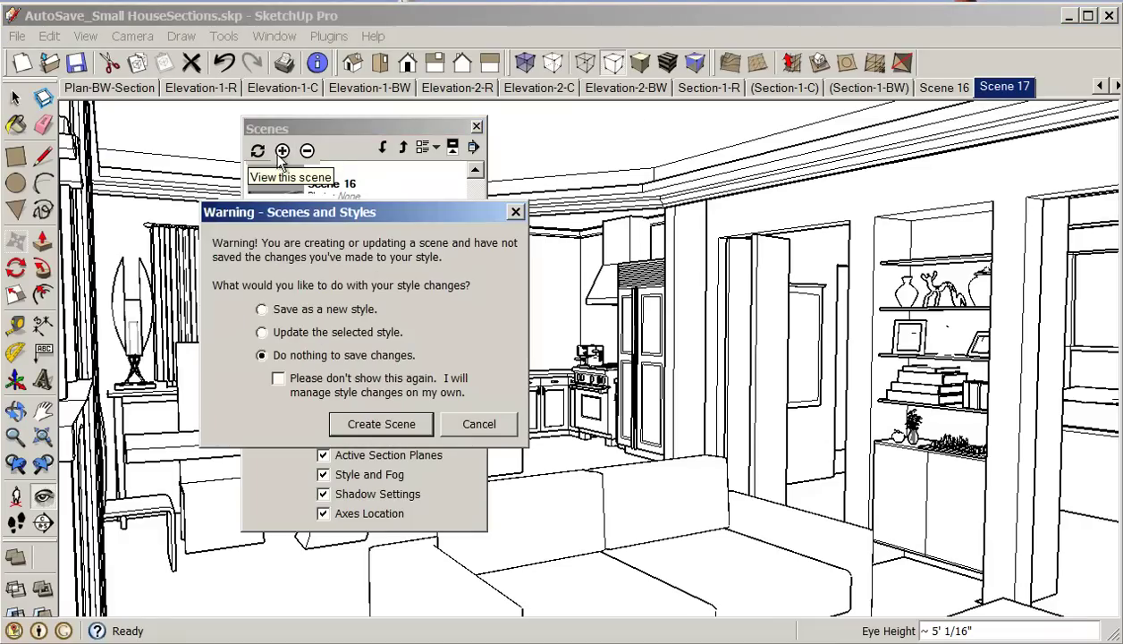
pyautogui.click(262, 310)
pyautogui.click(381, 424)
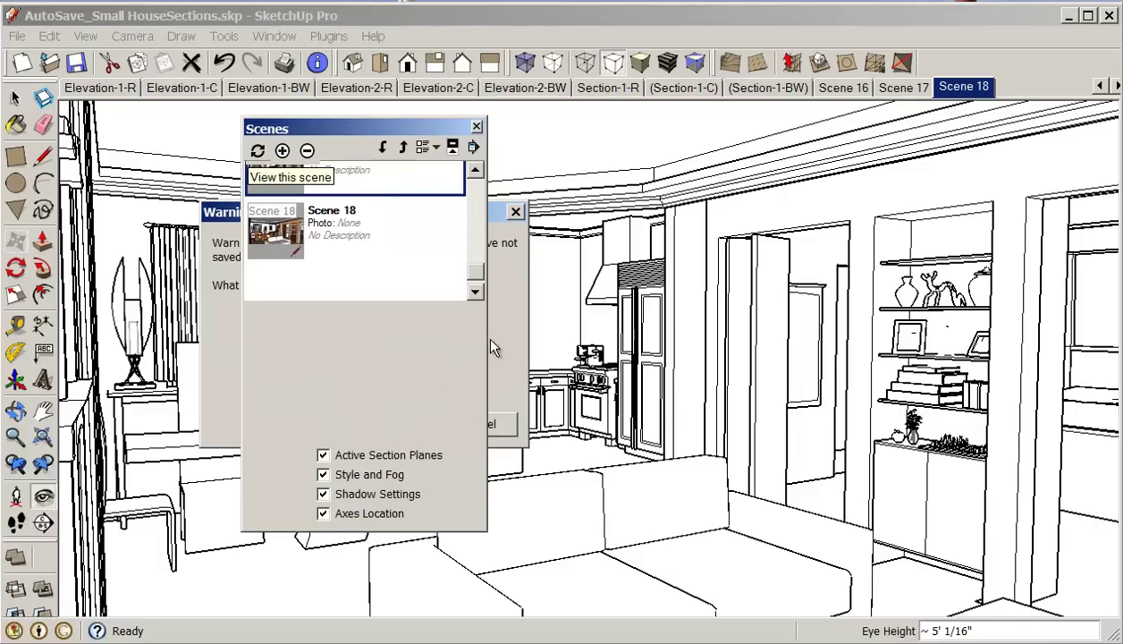
pyautogui.moveTo(412, 127); pyautogui.dragTo(475, 182)
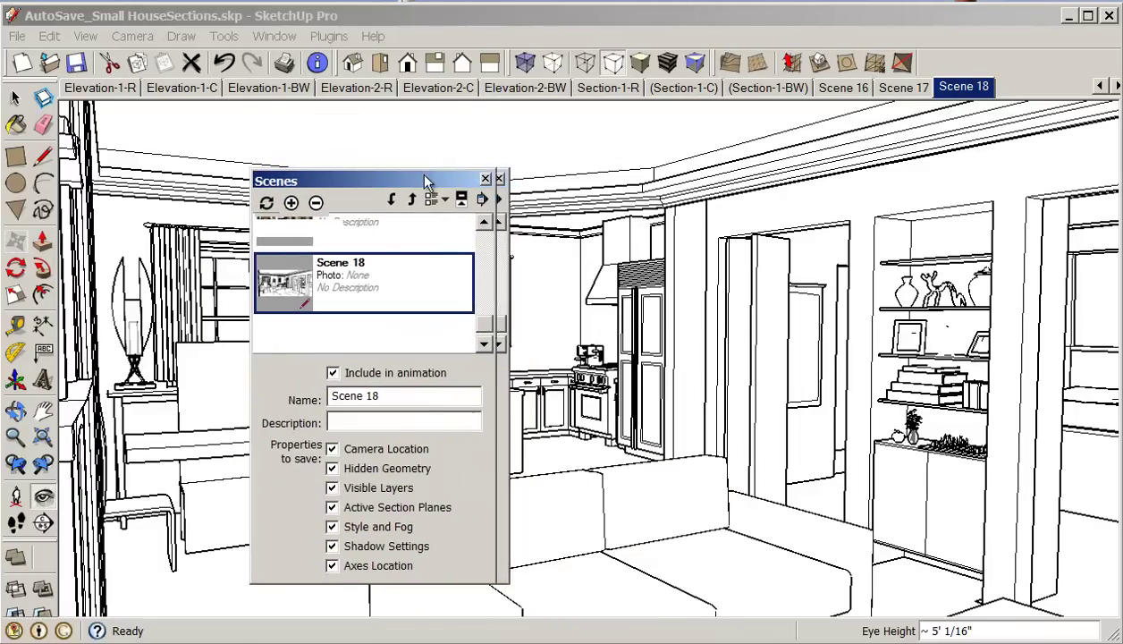
# Activate Scene 16 and turn off the display of edges in its textured view.
pyautogui.click(843, 90)
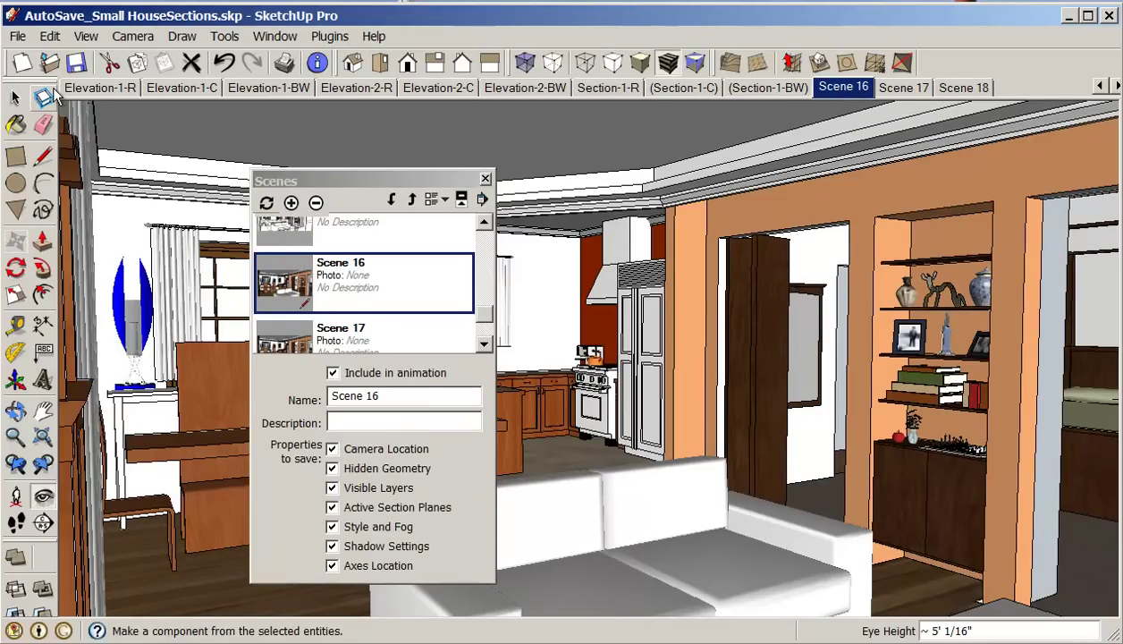
pyautogui.click(86, 37)
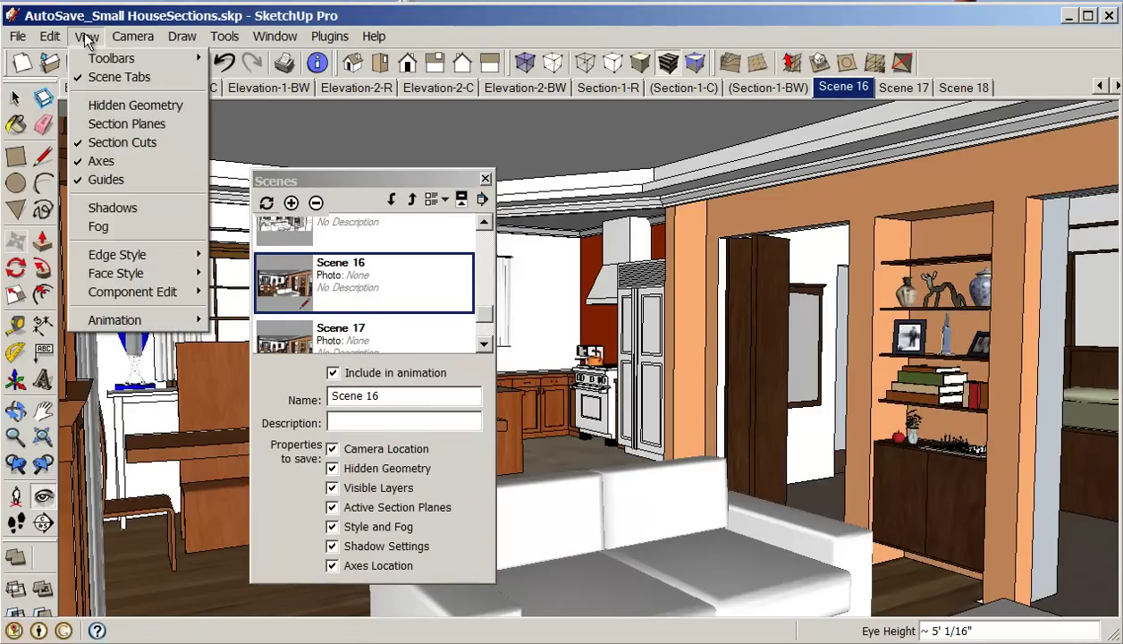
pyautogui.moveTo(152, 257)
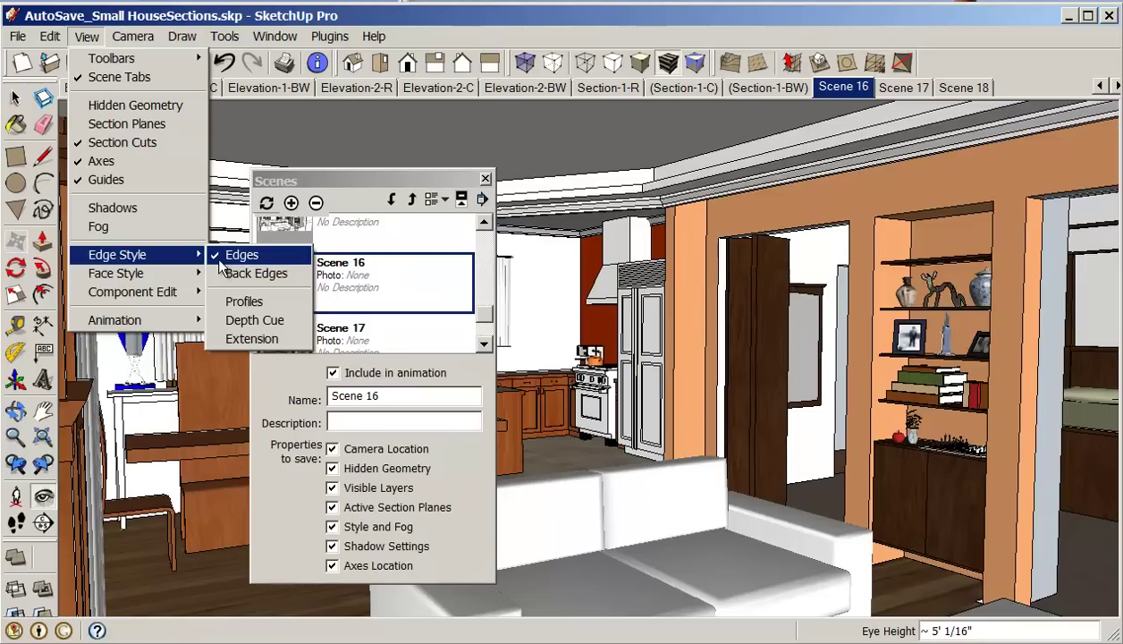
pyautogui.click(220, 259)
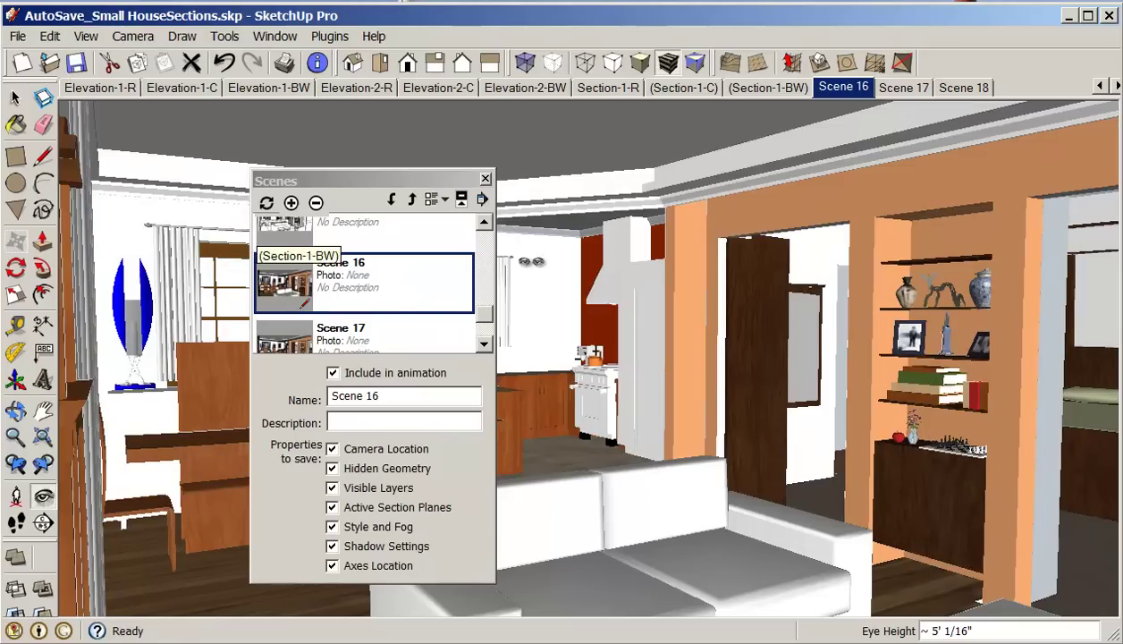
# Add a scene of the edgeless textured view after Scene 16, saving the style changes as a new style.
pyautogui.click(291, 203)
pyautogui.click(319, 360)
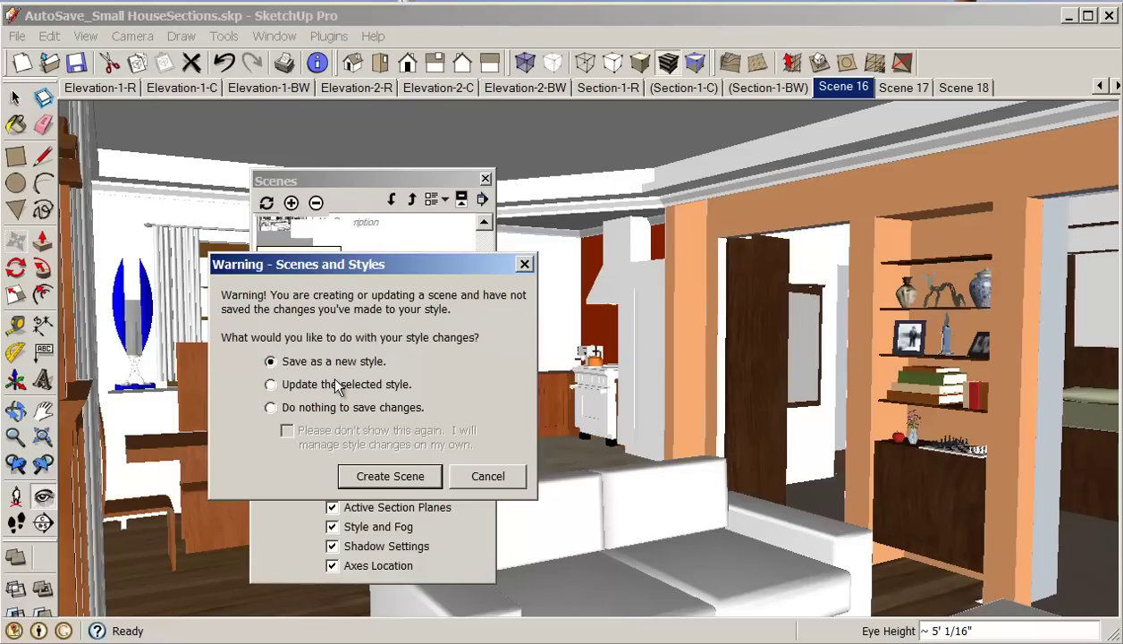
pyautogui.click(399, 475)
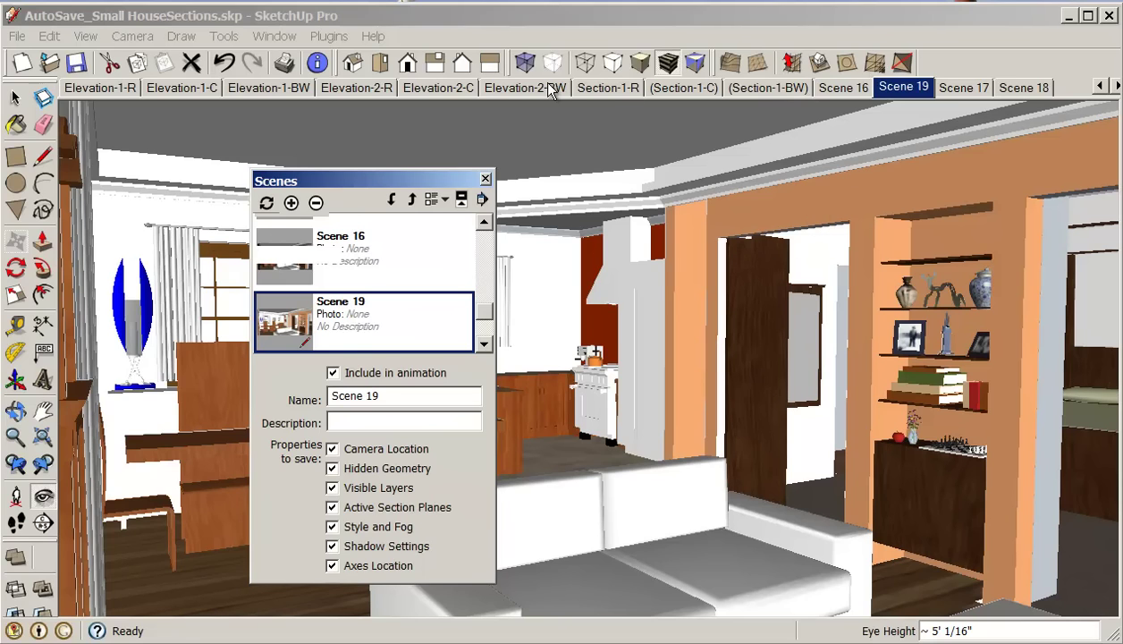
# Activate the Section-1-R living room scene and turn off the display of edges.
pyautogui.click(606, 87)
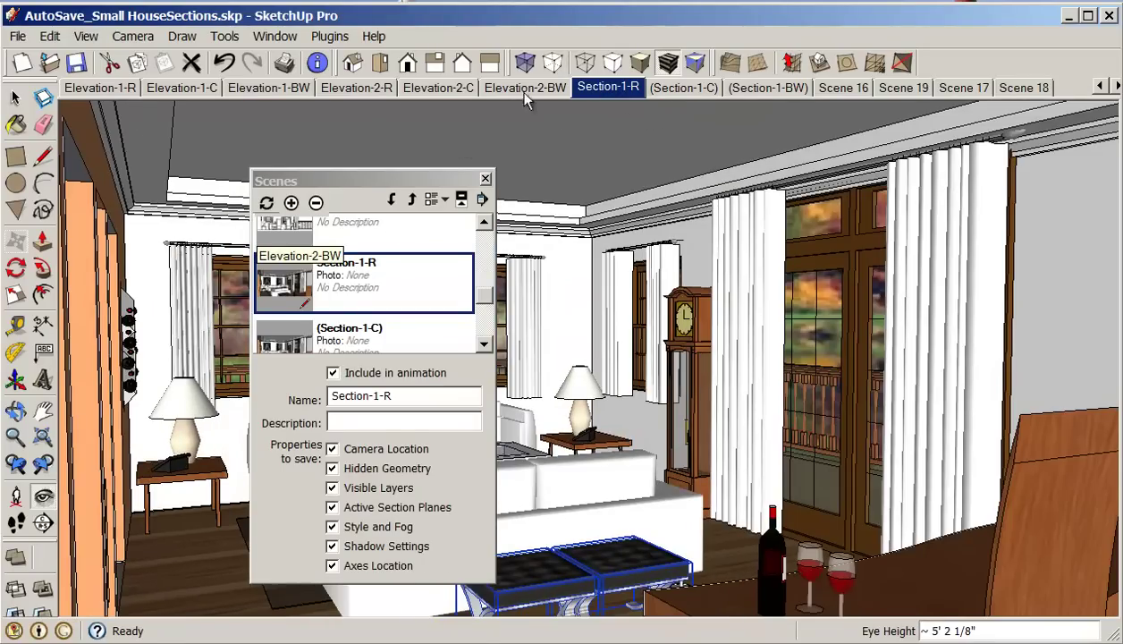
pyautogui.click(85, 38)
pyautogui.moveTo(126, 255)
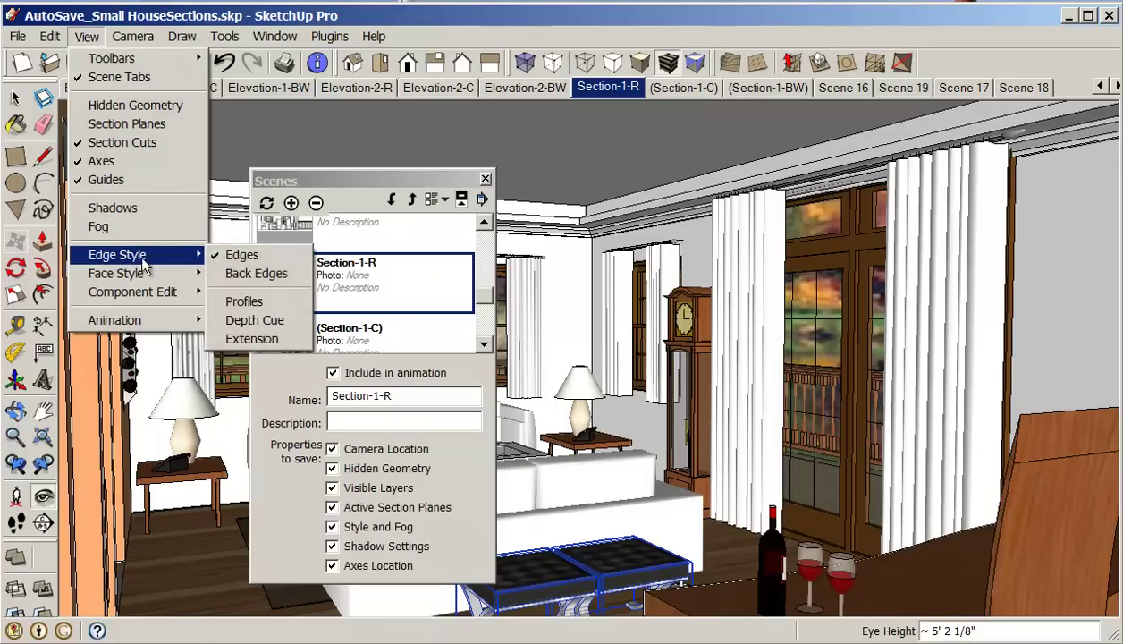
pyautogui.click(234, 254)
pyautogui.moveTo(380, 179); pyautogui.dragTo(414, 175)
# Add a scene of the edgeless living room view after Section-1-R, saving the changes as a new style, and close the scene manager.
pyautogui.rightClick(597, 88)
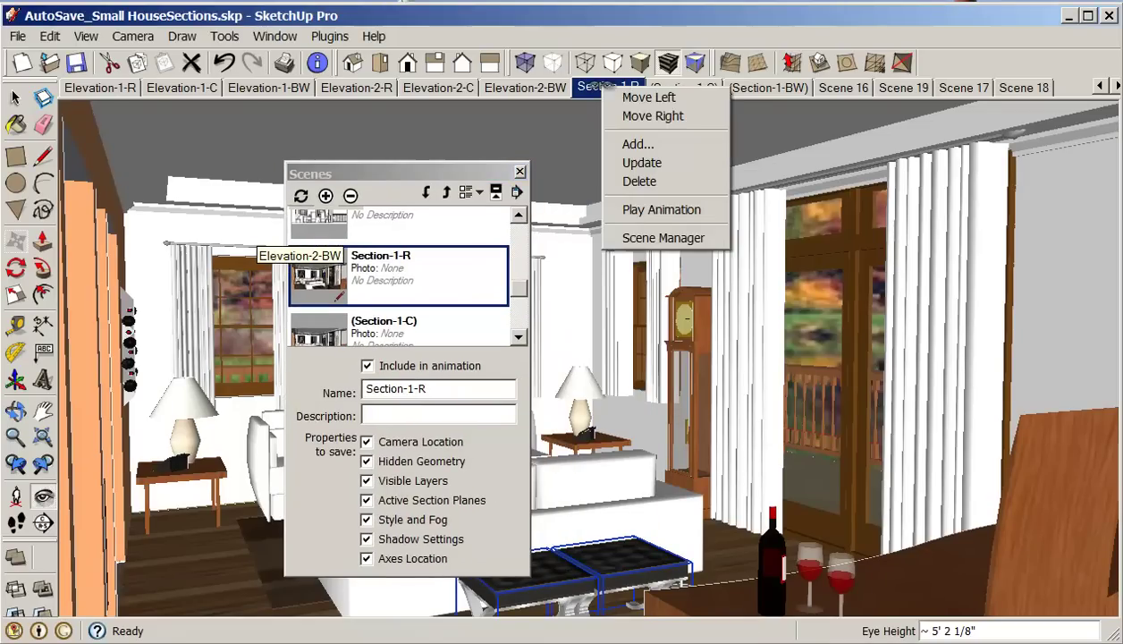
pyautogui.click(641, 144)
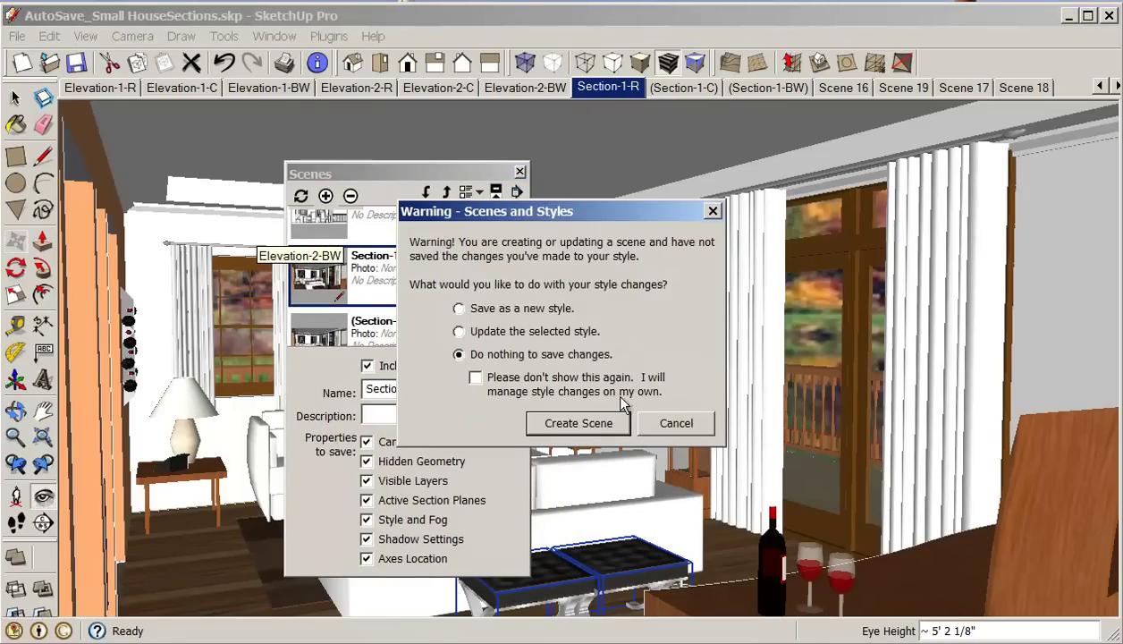
pyautogui.click(520, 310)
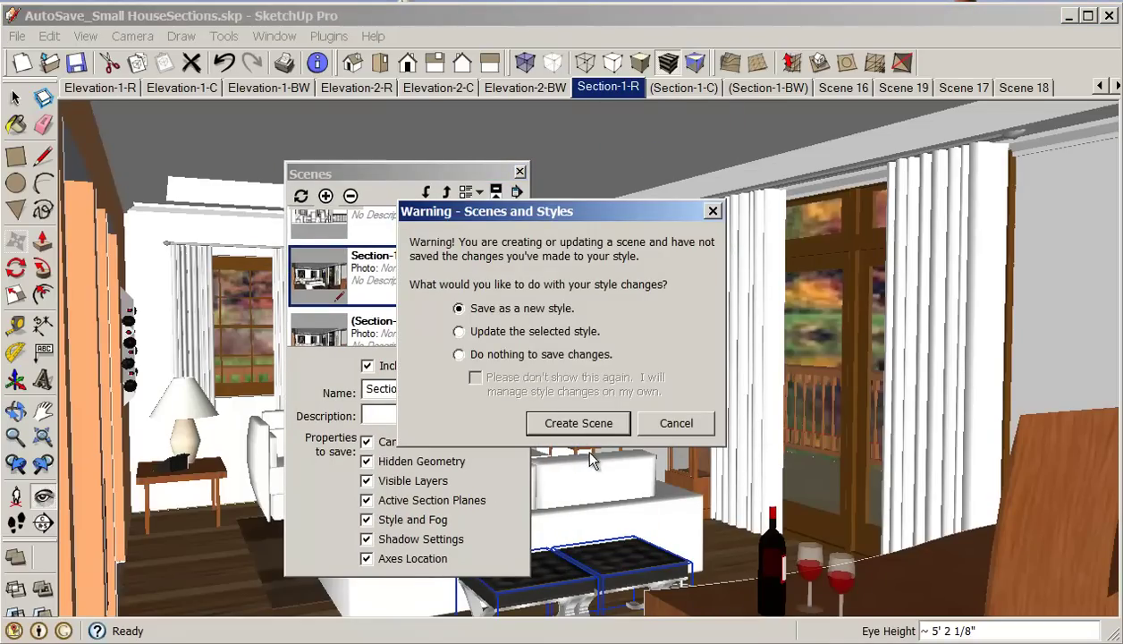
pyautogui.click(577, 426)
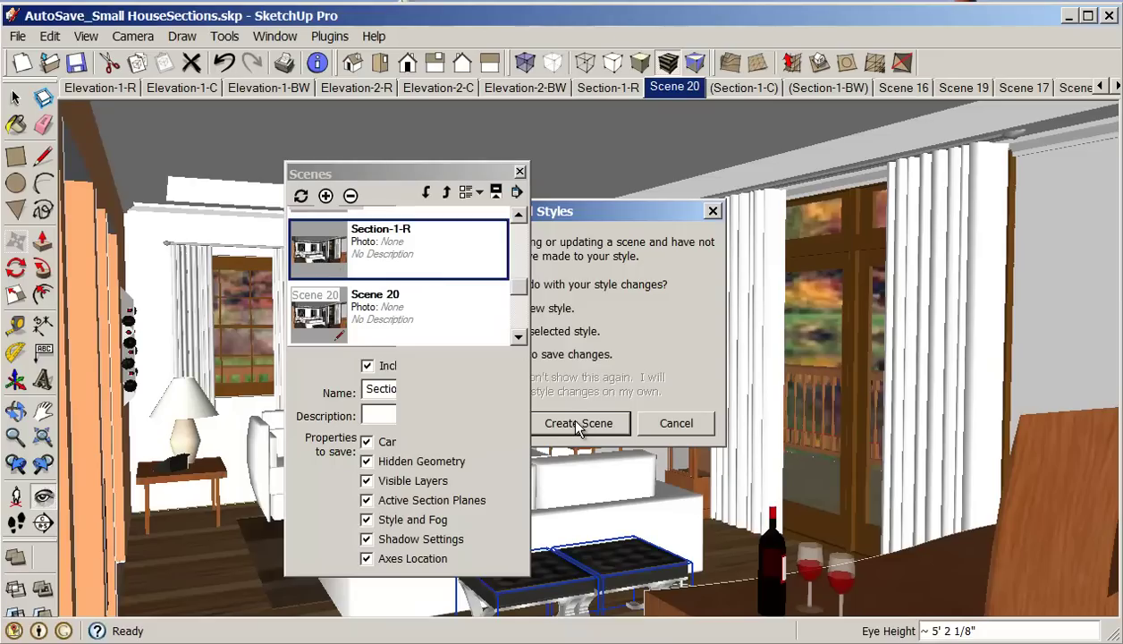
pyautogui.moveTo(389, 174); pyautogui.dragTo(519, 147)
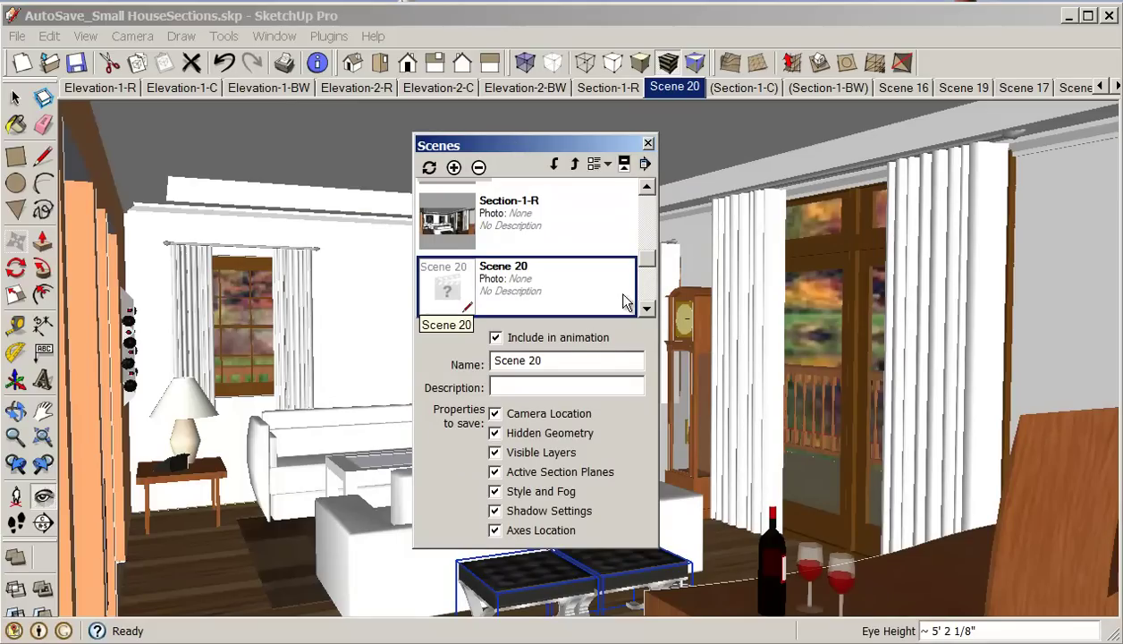
pyautogui.click(649, 145)
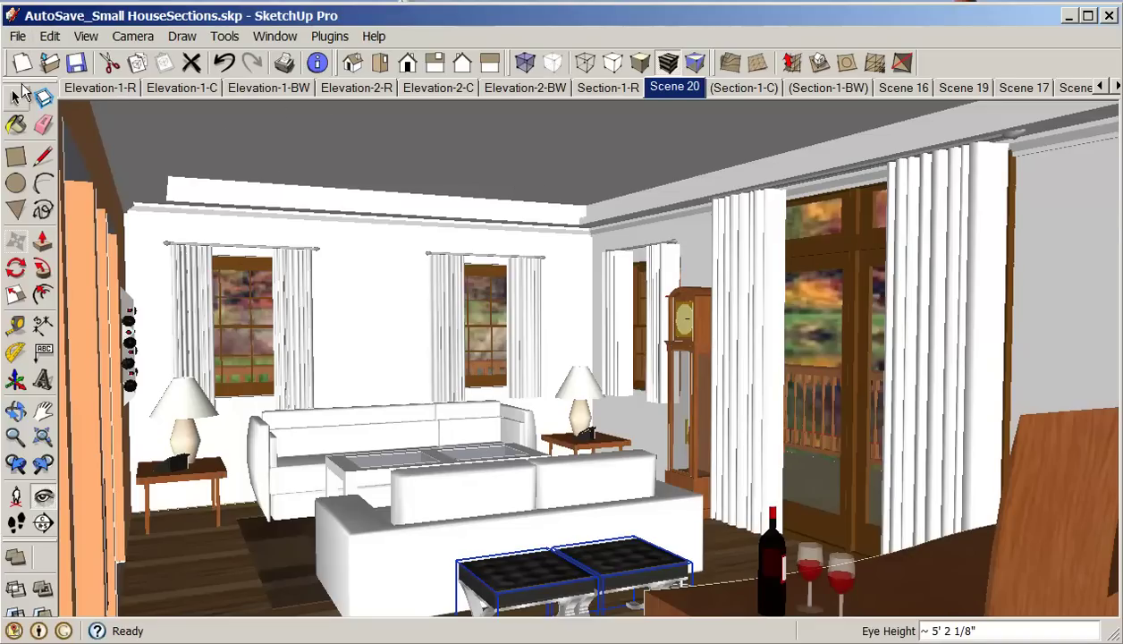
# Choose JPEG images as the export type for the scene animation in the Week-07 folder.
pyautogui.click(17, 37)
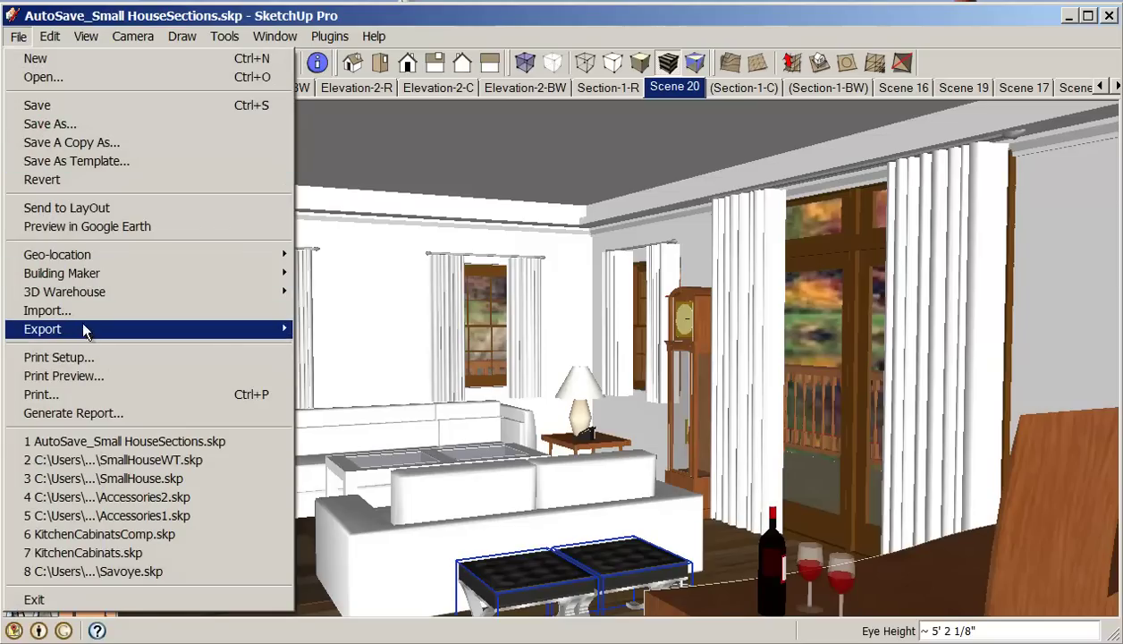
pyautogui.moveTo(75, 328)
pyautogui.click(335, 384)
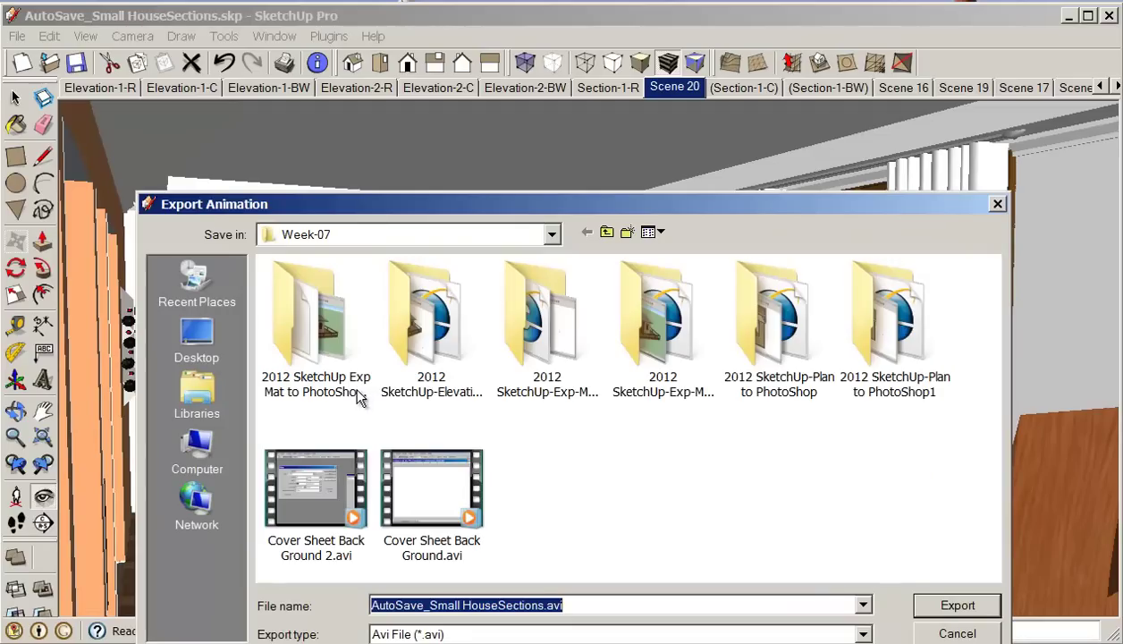
pyautogui.click(863, 634)
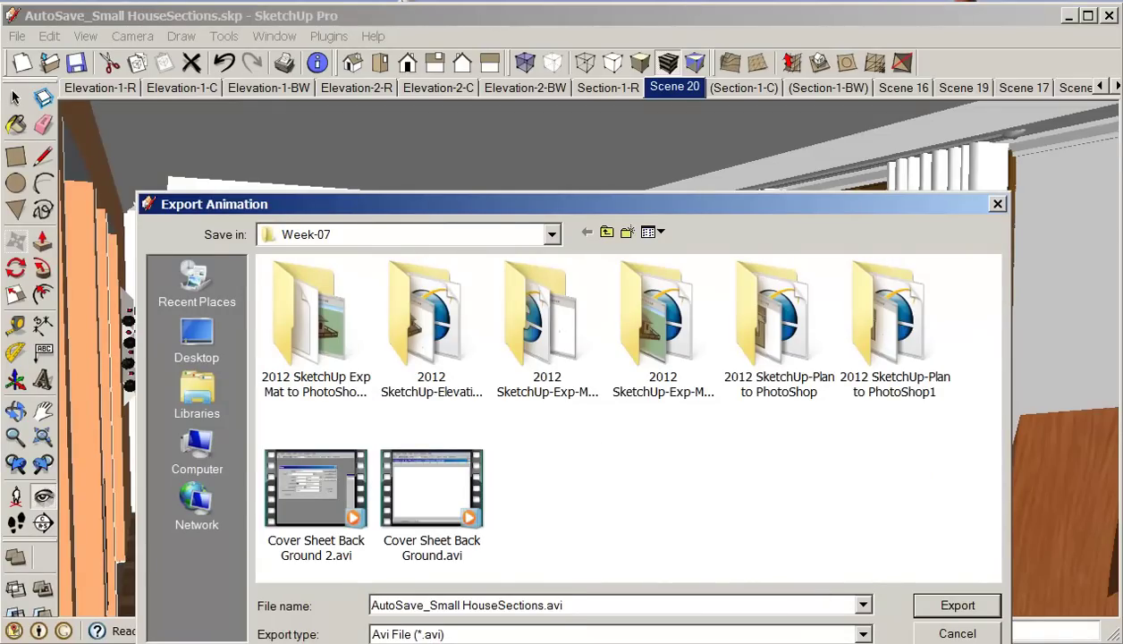
pyautogui.click(426, 642)
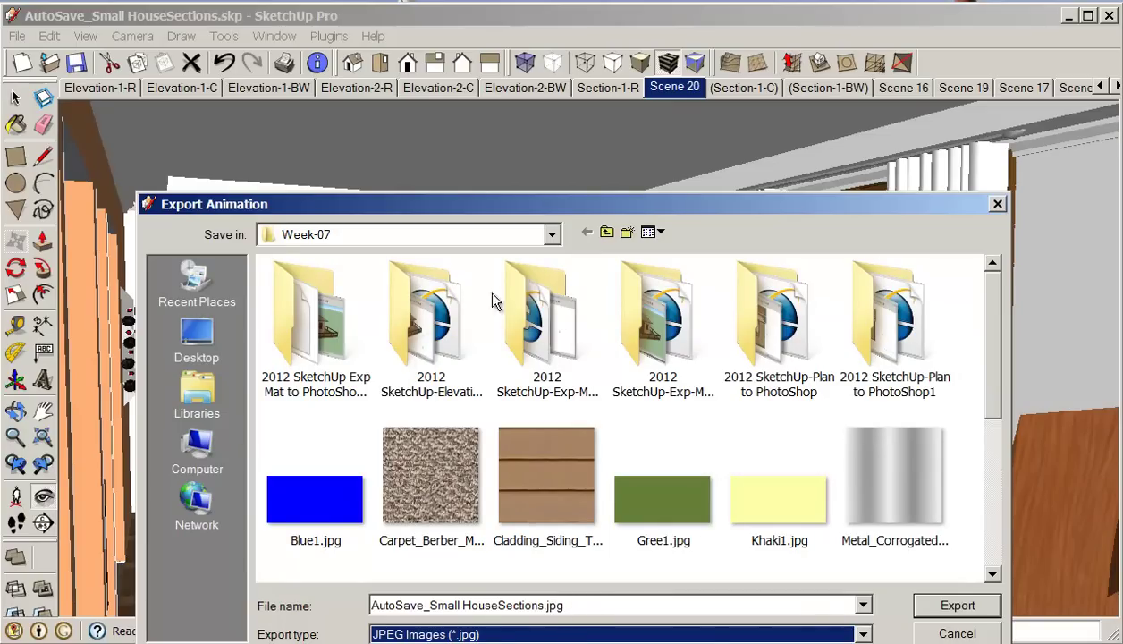
pyautogui.click(943, 607)
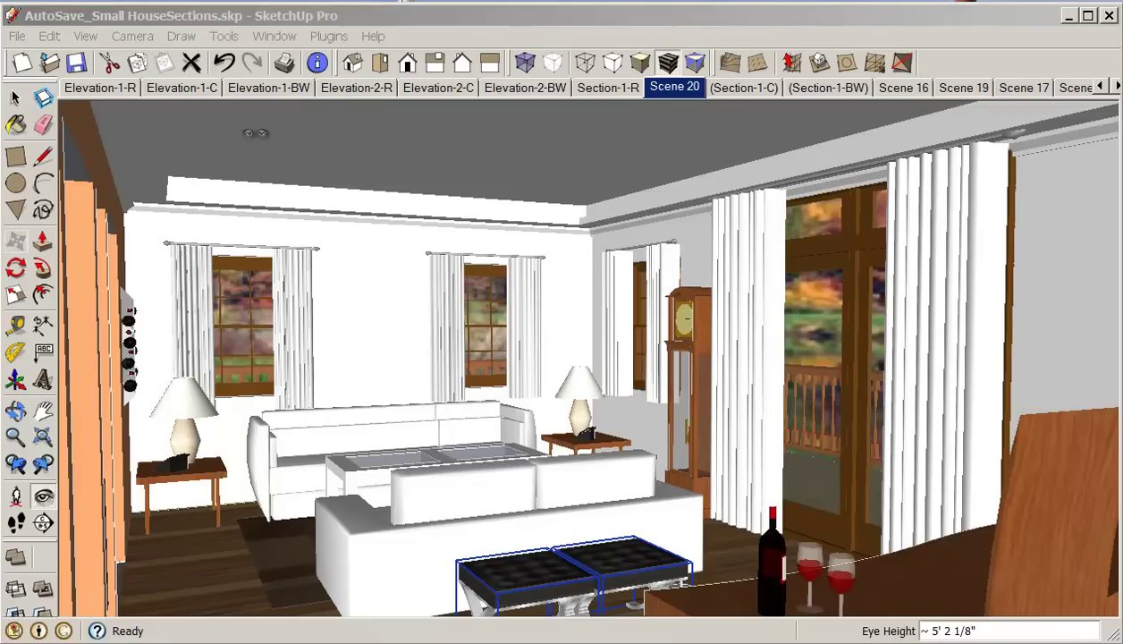
# Open the options for the JPEG animation export and set the image width to 1200.
pyautogui.click(18, 37)
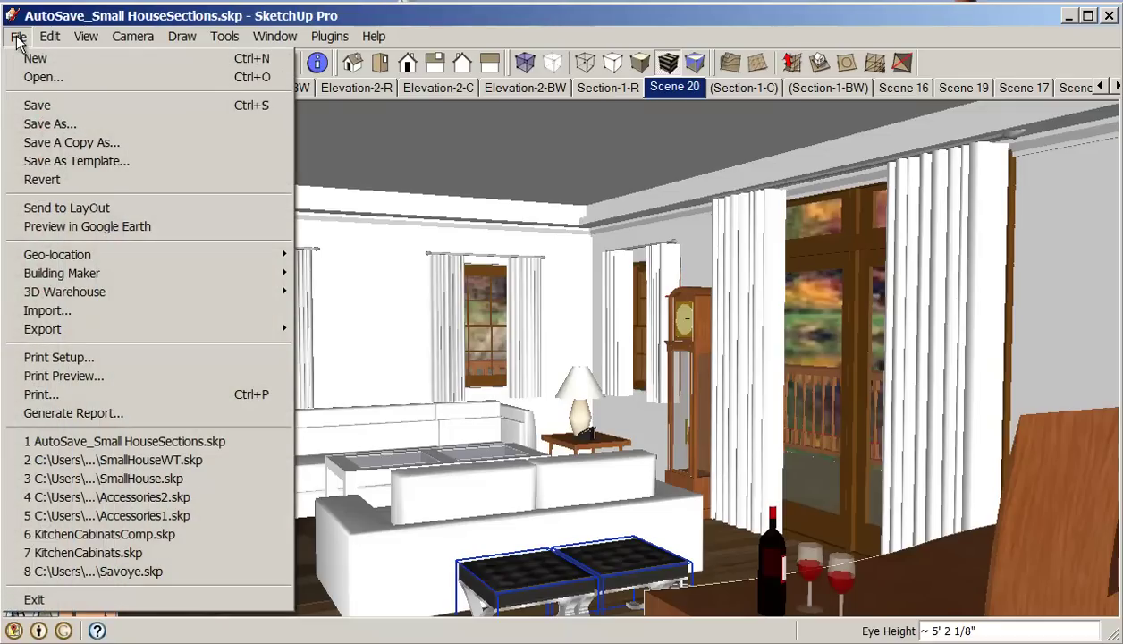
pyautogui.moveTo(38, 328)
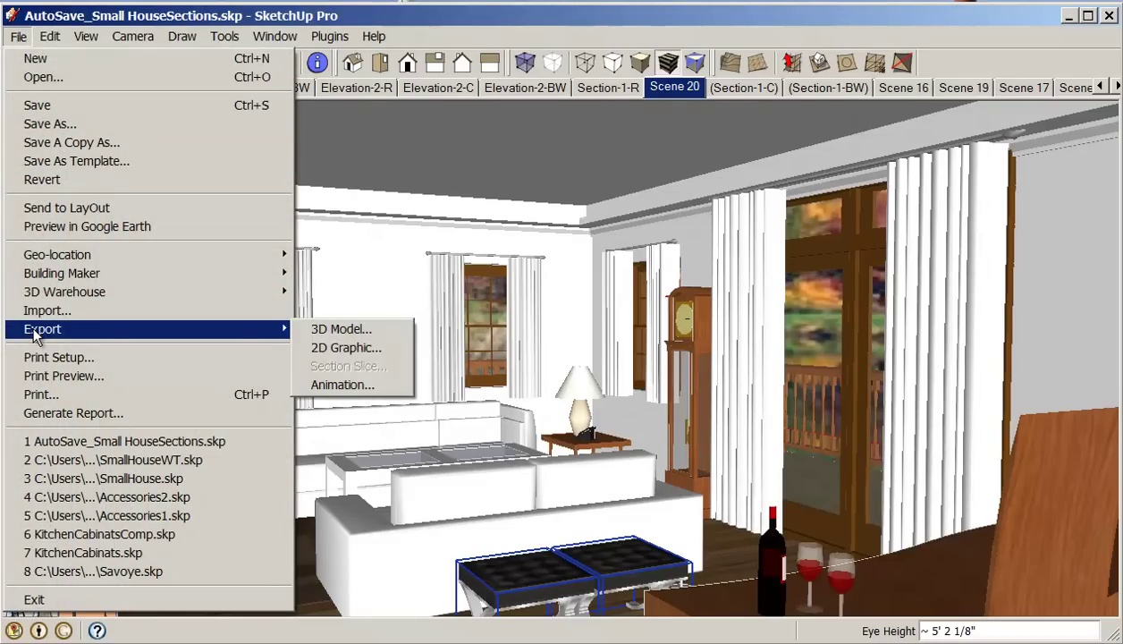
pyautogui.click(327, 387)
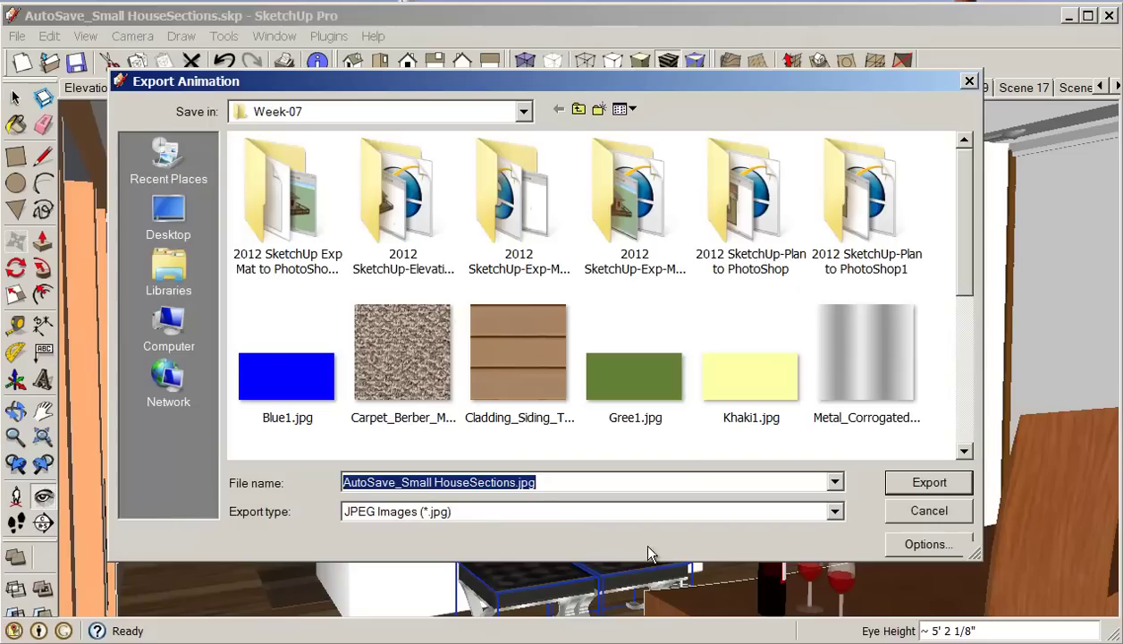
pyautogui.click(928, 545)
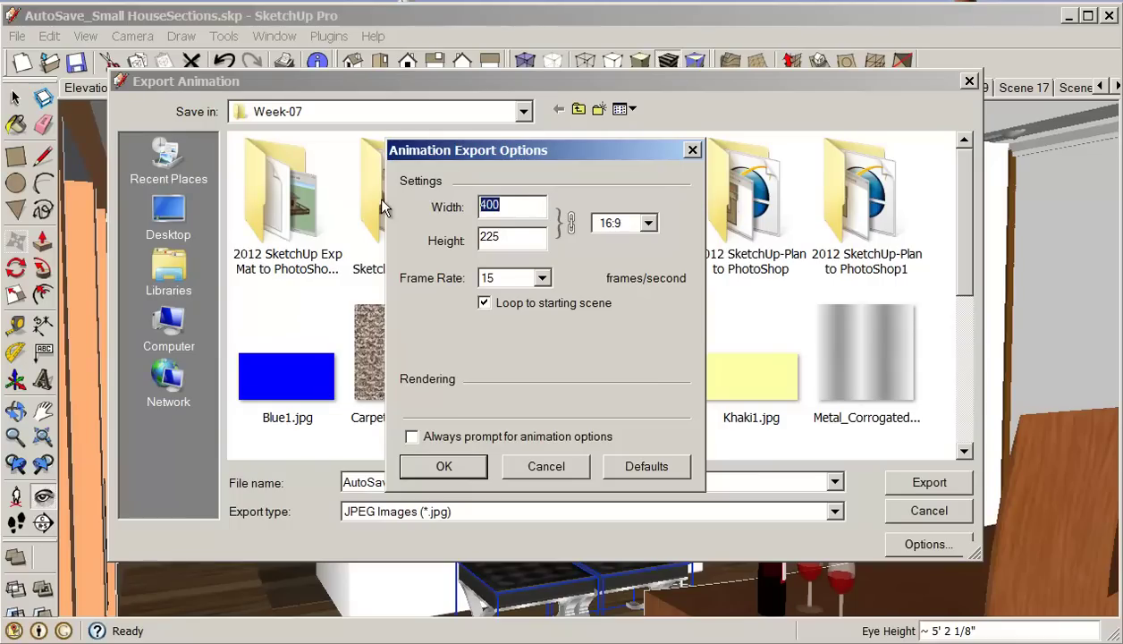
pyautogui.write('1200')
# Set the frame rate to 5 frames per second and export the animation as AutoSave_Small HouseSections.jpg in the Week-07 folder.
pyautogui.click(542, 278)
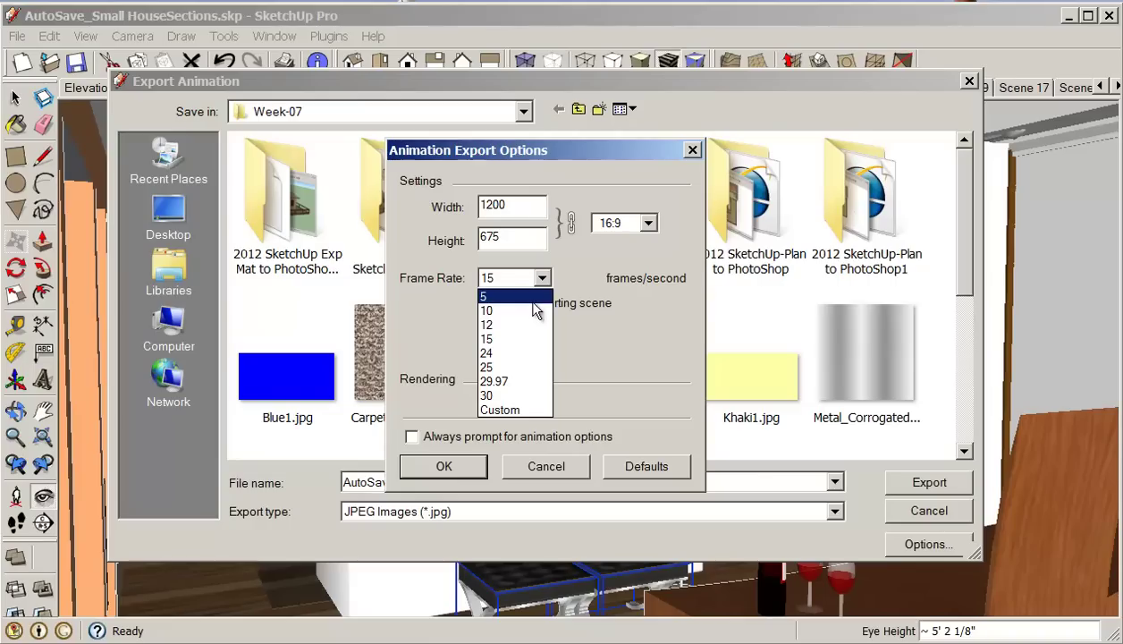
pyautogui.click(519, 279)
pyautogui.click(521, 282)
pyautogui.click(521, 281)
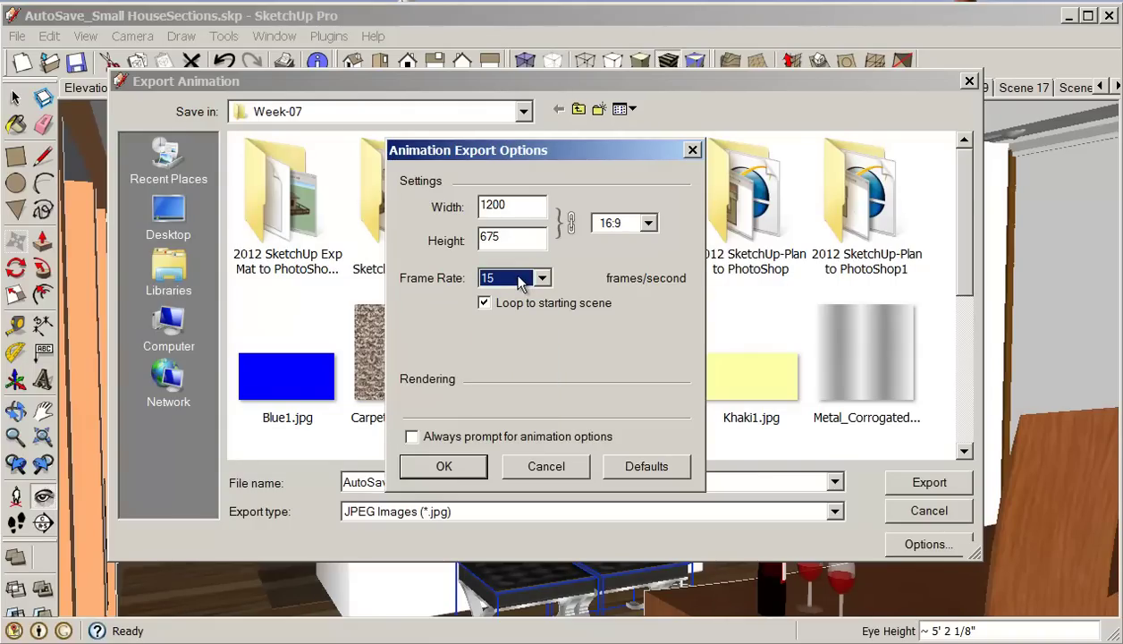
pyautogui.click(537, 280)
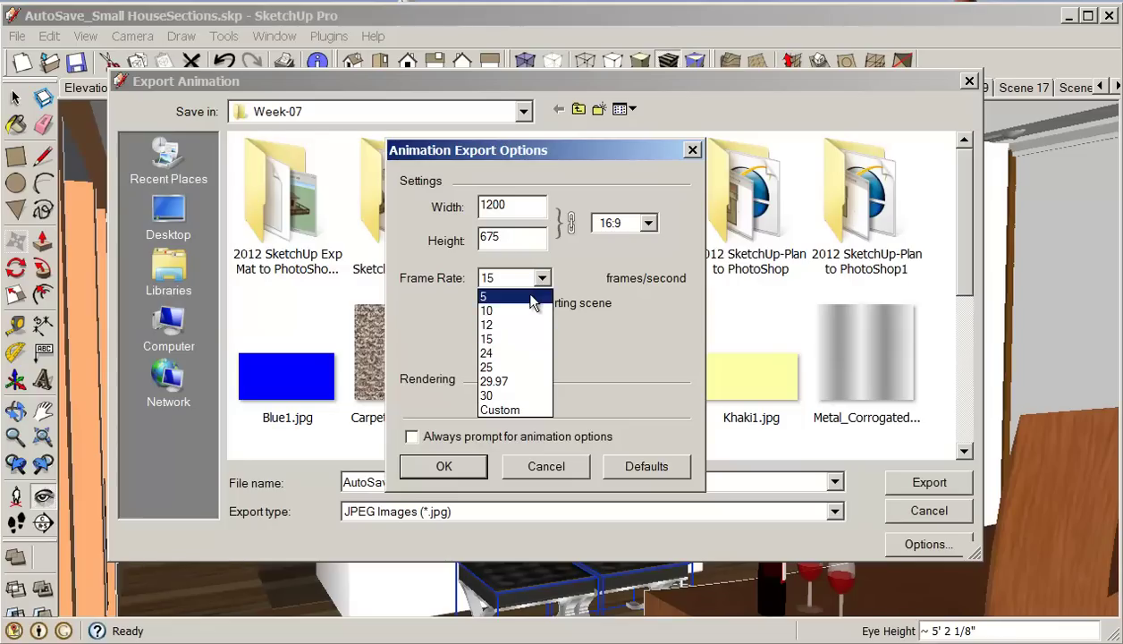
pyautogui.click(530, 298)
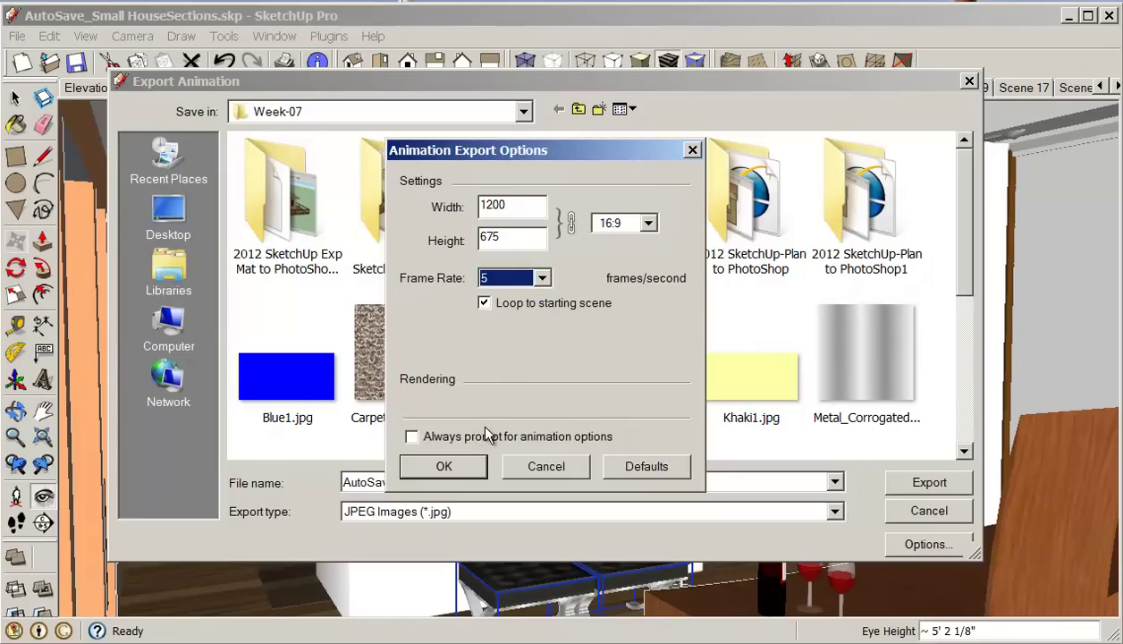
pyautogui.click(445, 468)
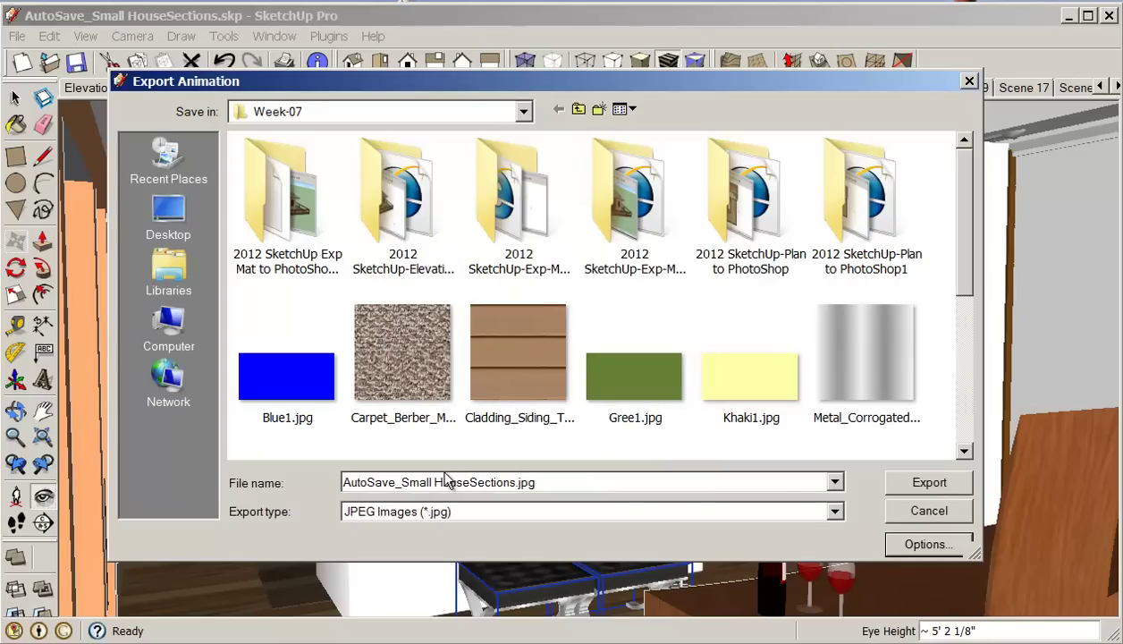
pyautogui.click(929, 485)
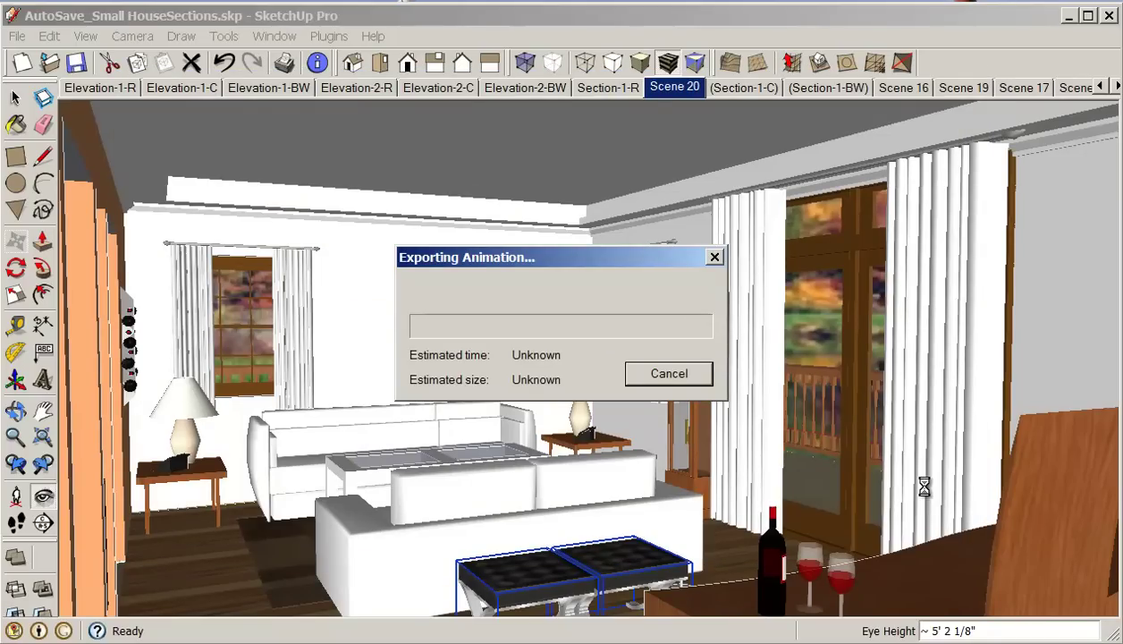